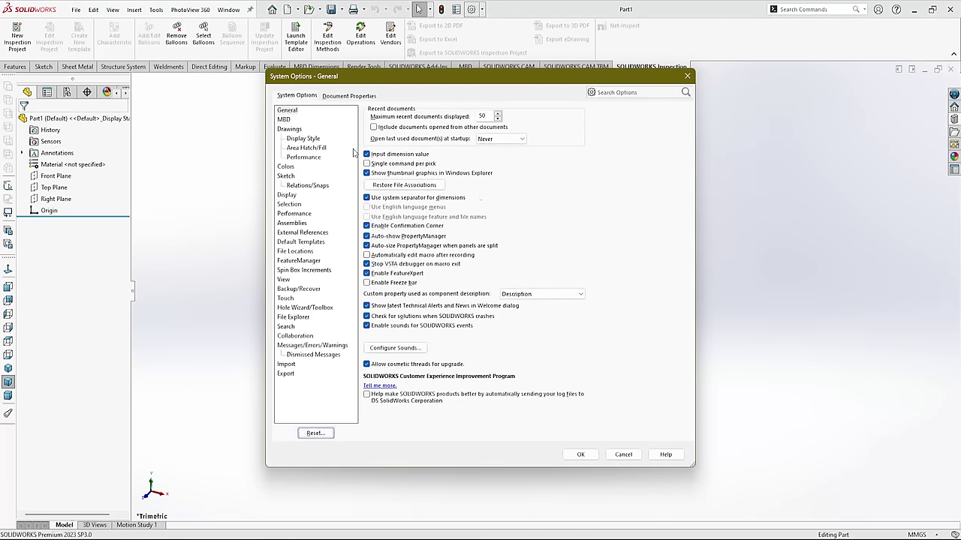
# Raise the shaded and wireframe image quality sliders to High in Document Properties.
pyautogui.click(349, 95)
pyautogui.click(308, 214)
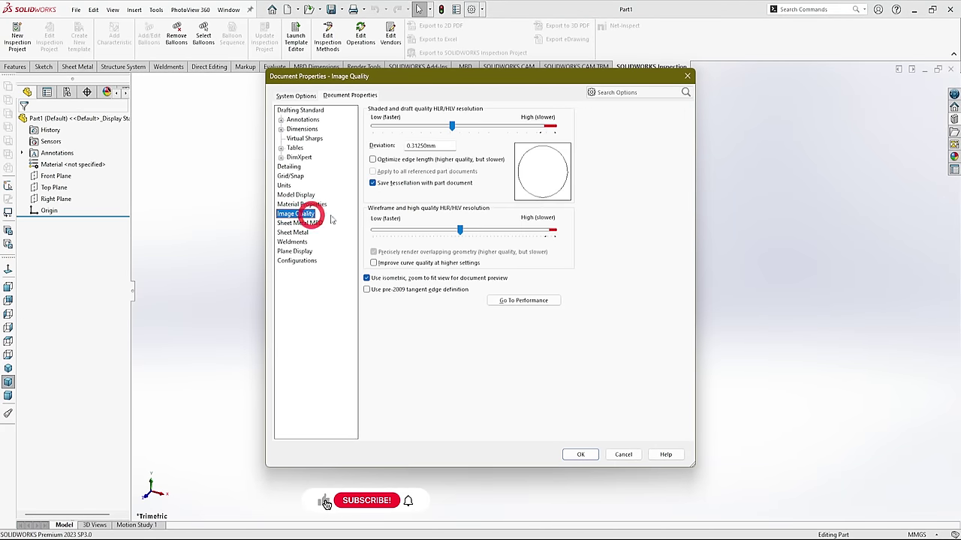
pyautogui.moveTo(458, 131); pyautogui.dragTo(556, 128)
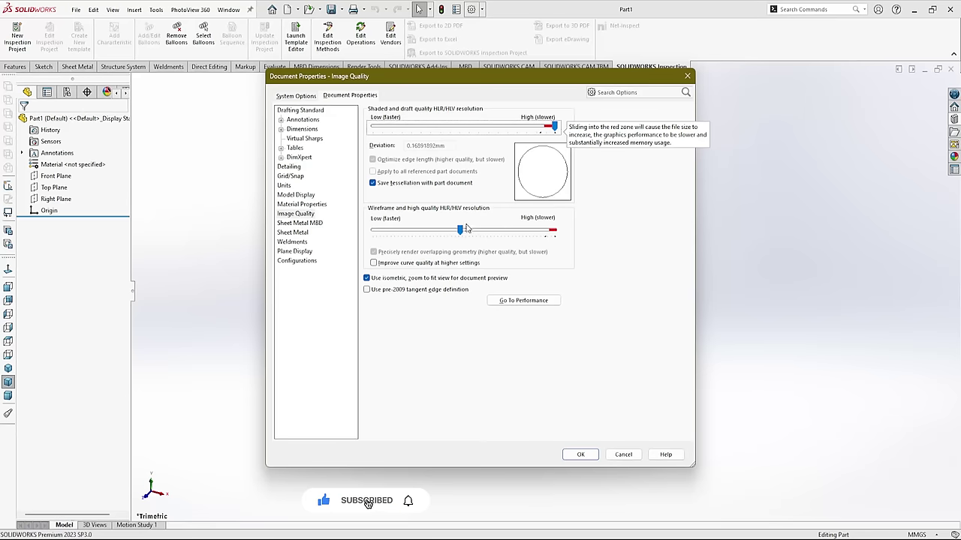
pyautogui.moveTo(460, 230); pyautogui.dragTo(556, 237)
pyautogui.click(580, 454)
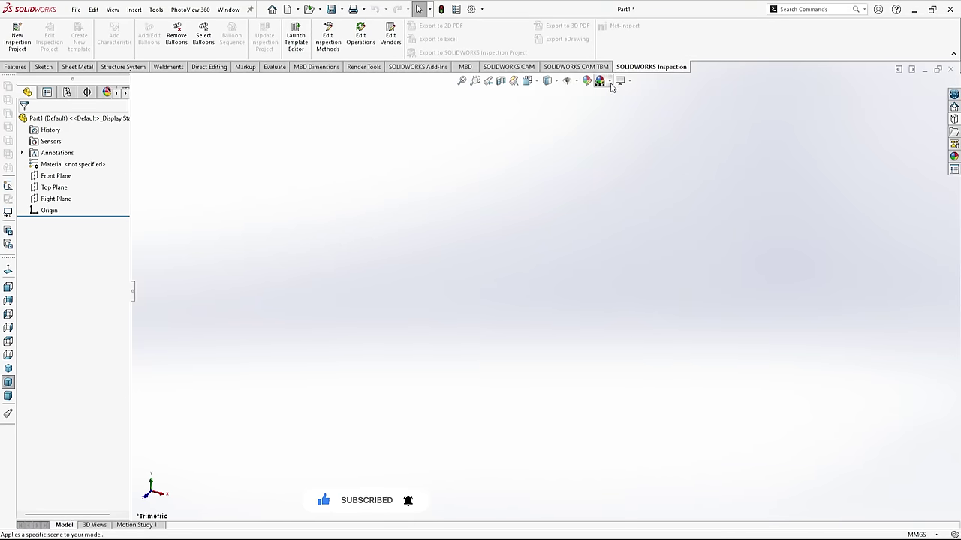
# Give the view a Plain White background and turn on shadows in shaded mode.
pyautogui.click(609, 80)
pyautogui.click(622, 105)
pyautogui.click(628, 81)
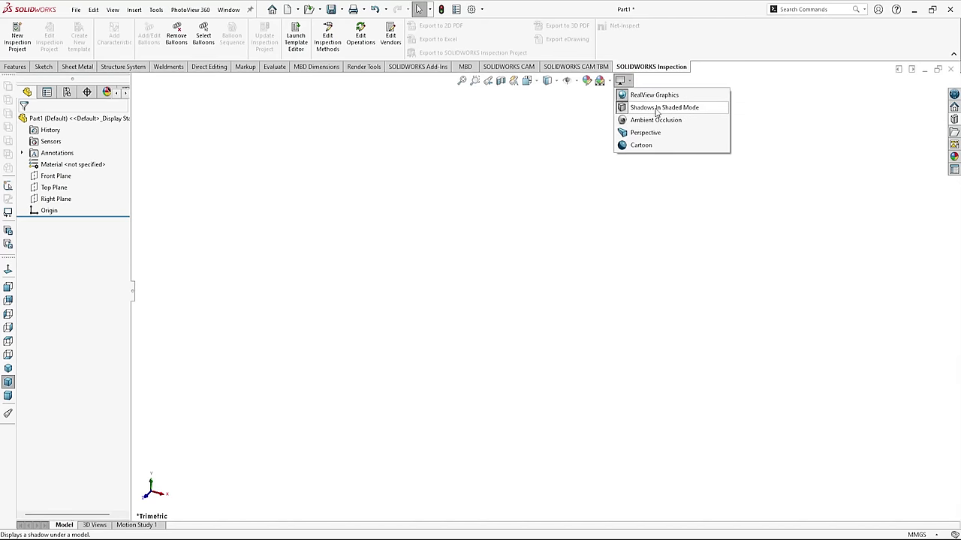
pyautogui.click(352, 159)
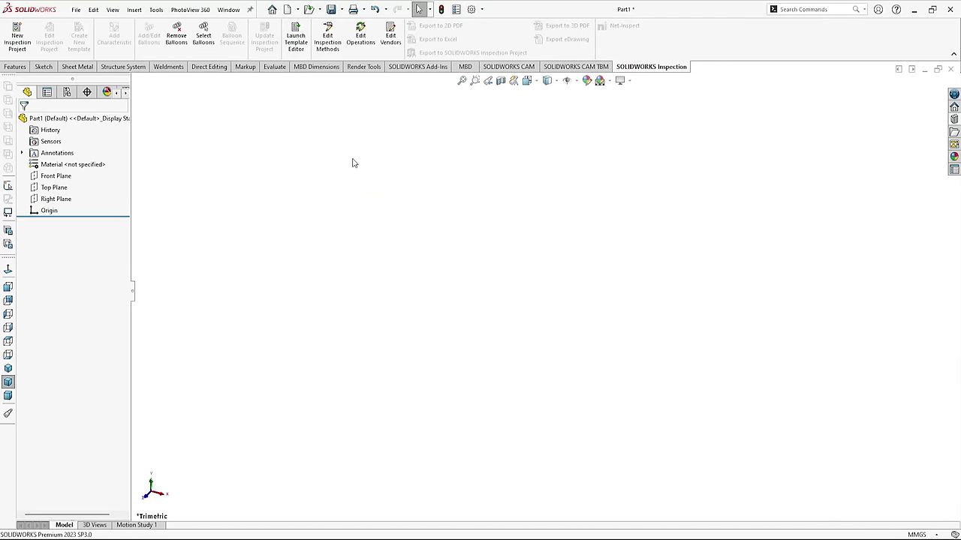
pyautogui.click(44, 67)
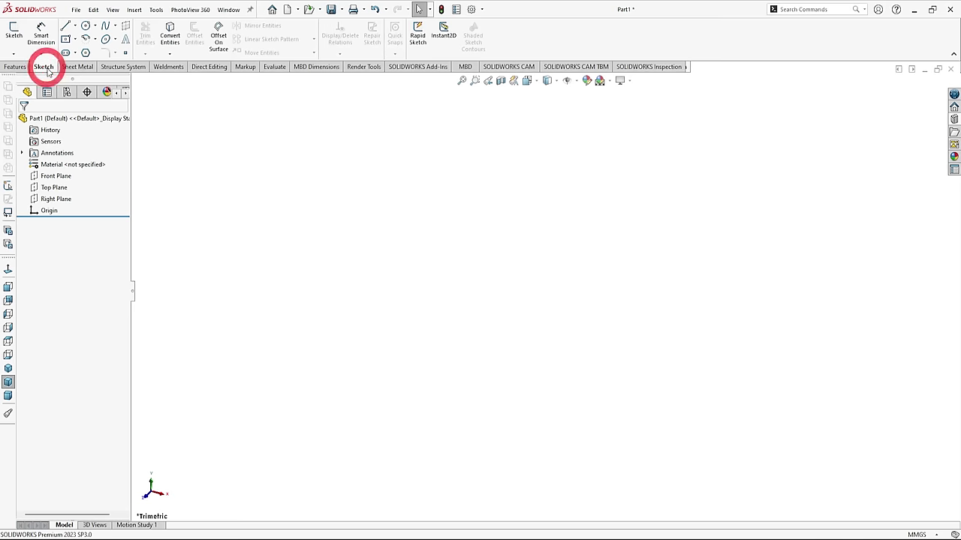
# Sketch a 1200 × 600 mm centre rectangle at the origin on the Top Plane.
pyautogui.click(66, 41)
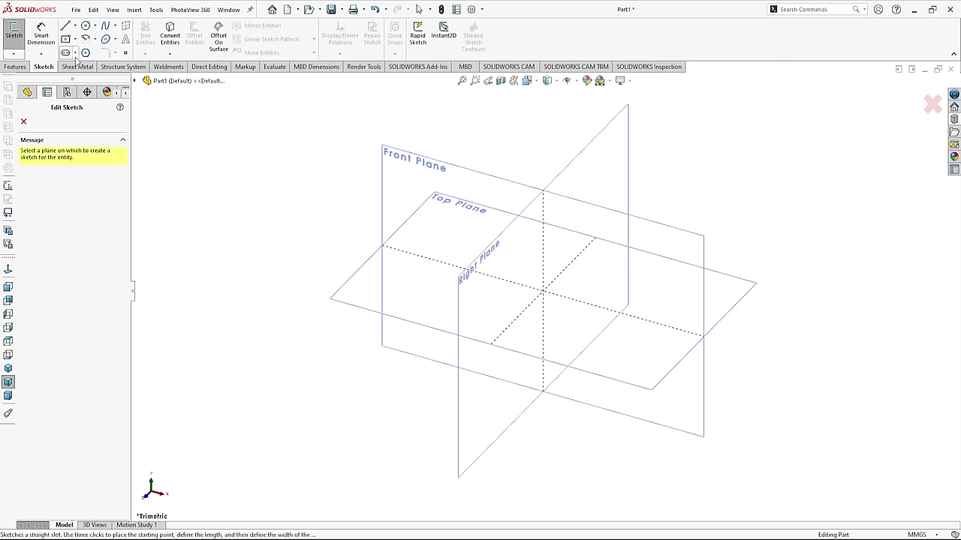
pyautogui.click(355, 297)
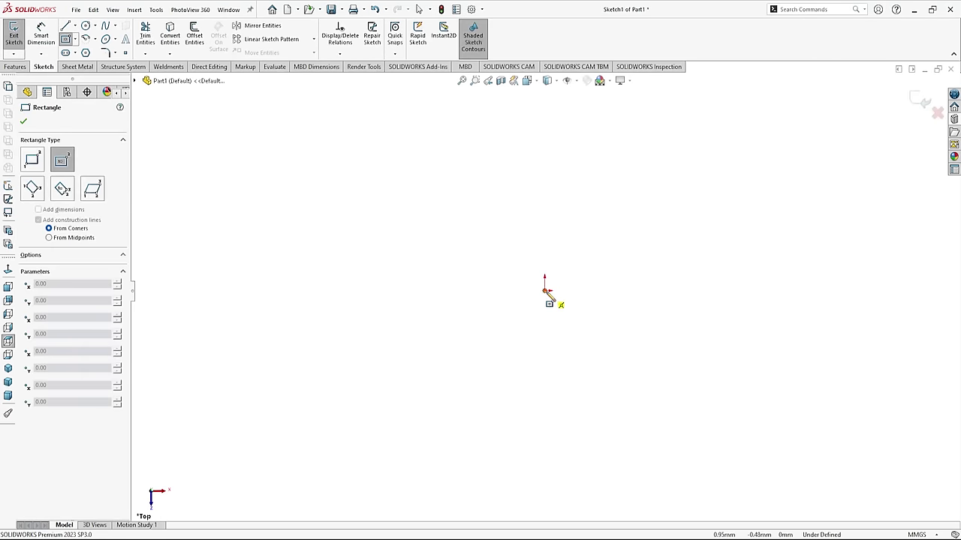
pyautogui.click(545, 291)
pyautogui.write('600')
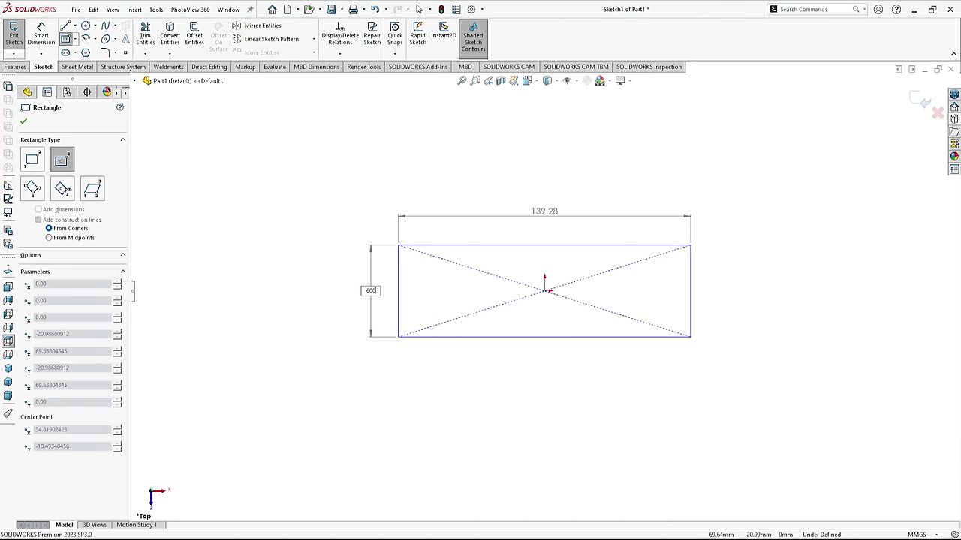
pyautogui.press('Return')
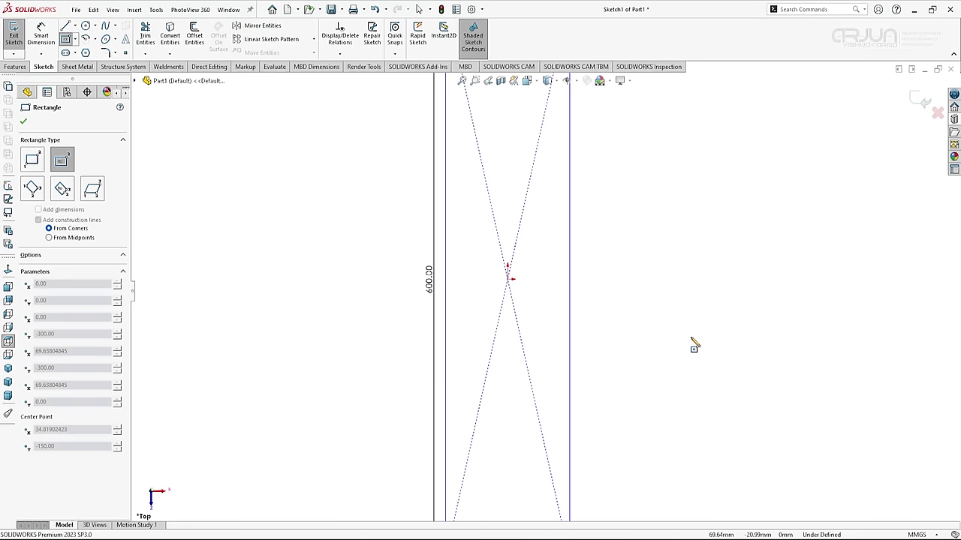
pyautogui.write('1200')
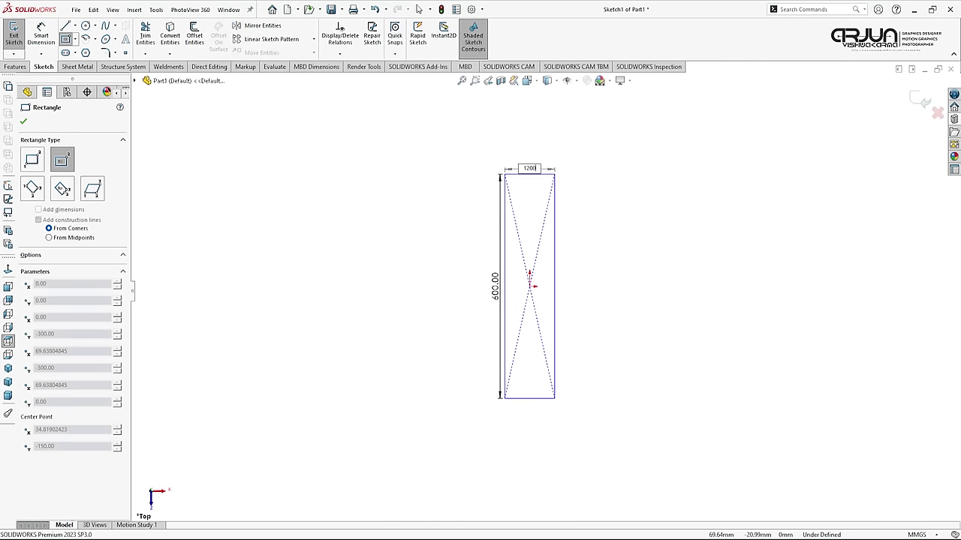
pyautogui.press('Return')
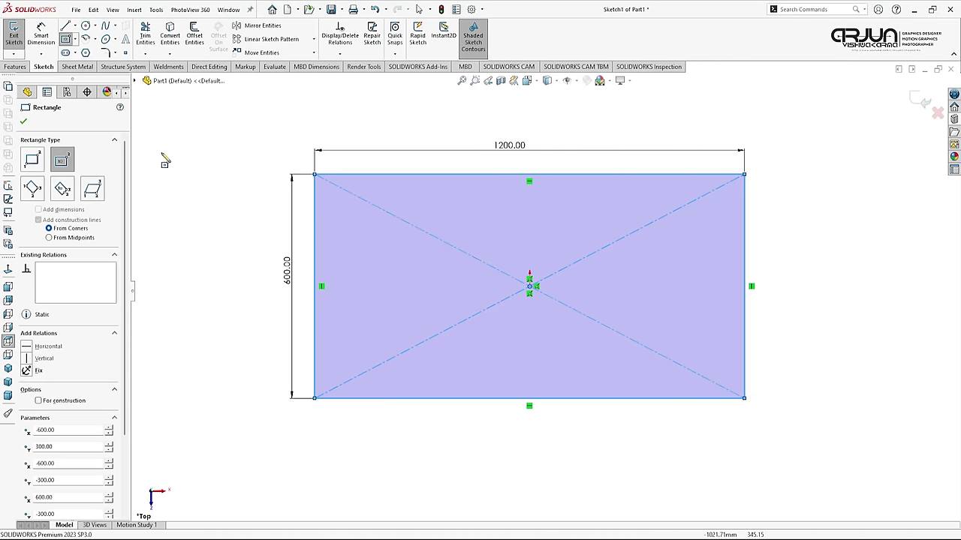
pyautogui.click(23, 123)
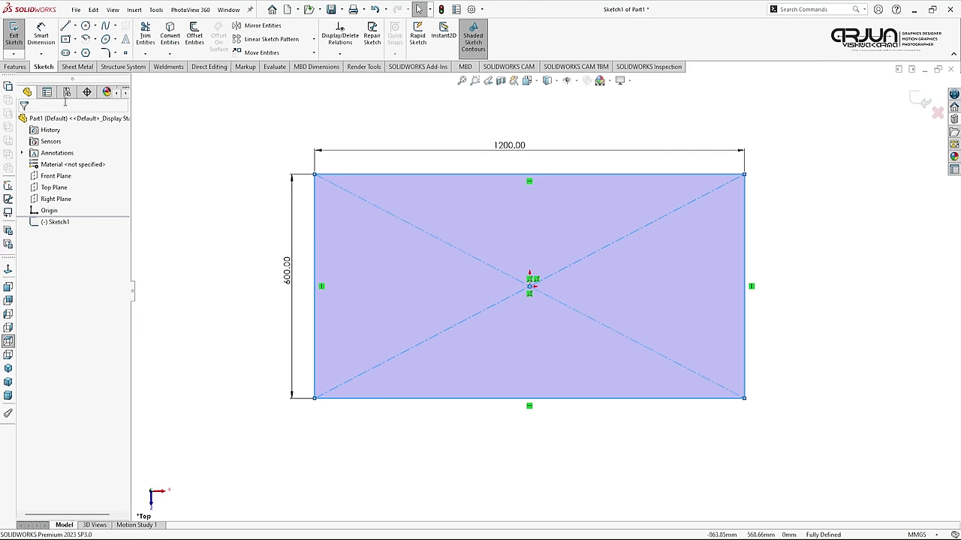
pyautogui.click(16, 67)
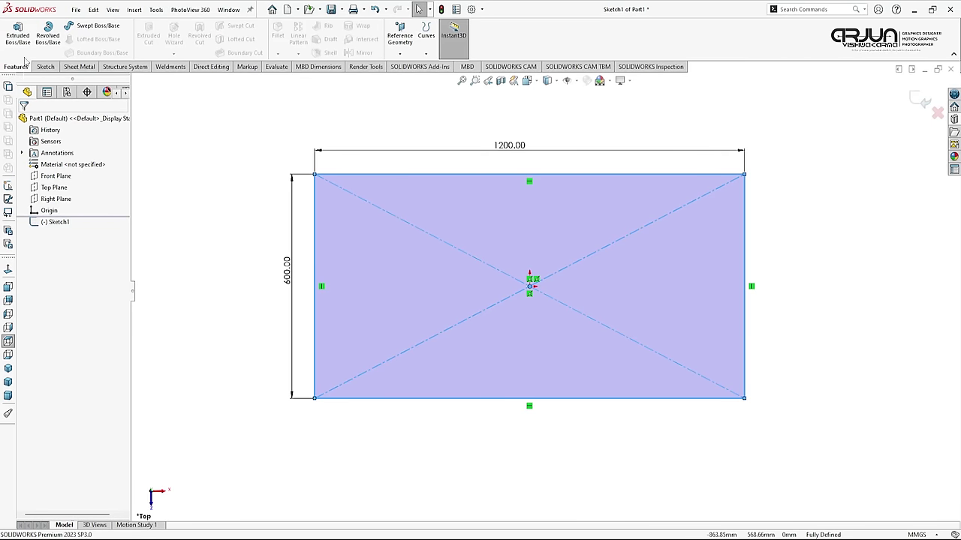
# Extrude the rectangle as a Blind 800 mm boss into a solid block.
pyautogui.click(24, 30)
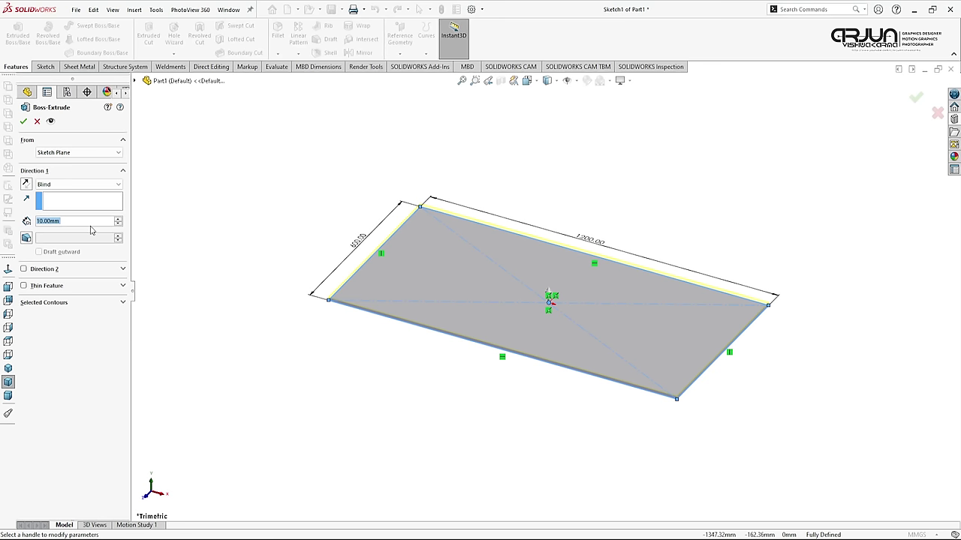
pyautogui.write('800')
pyautogui.press('Return')
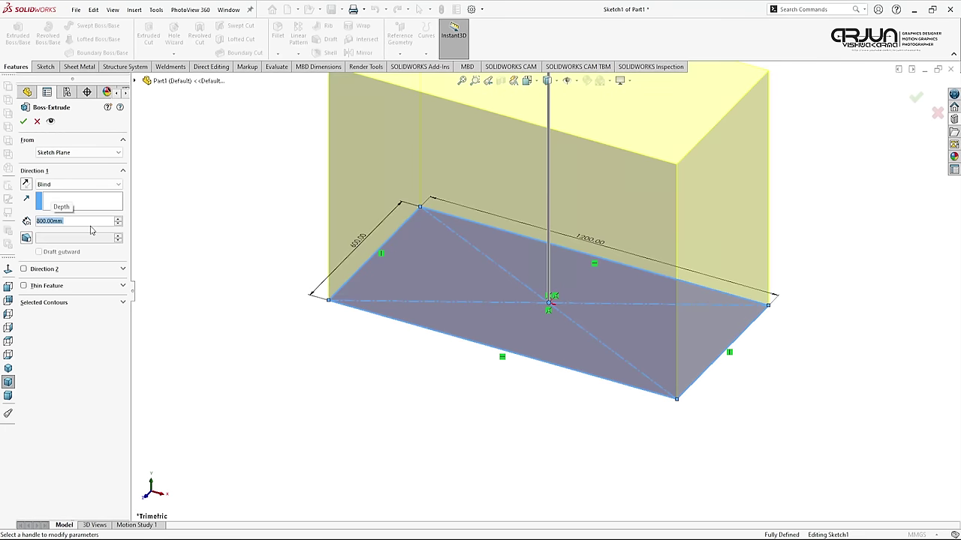
pyautogui.scroll(3, 363, 242)
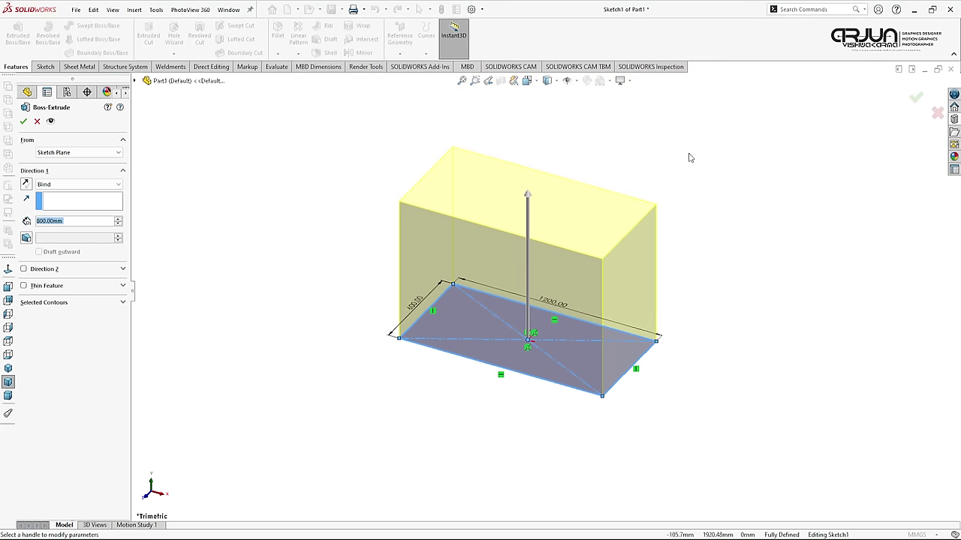
pyautogui.click(23, 121)
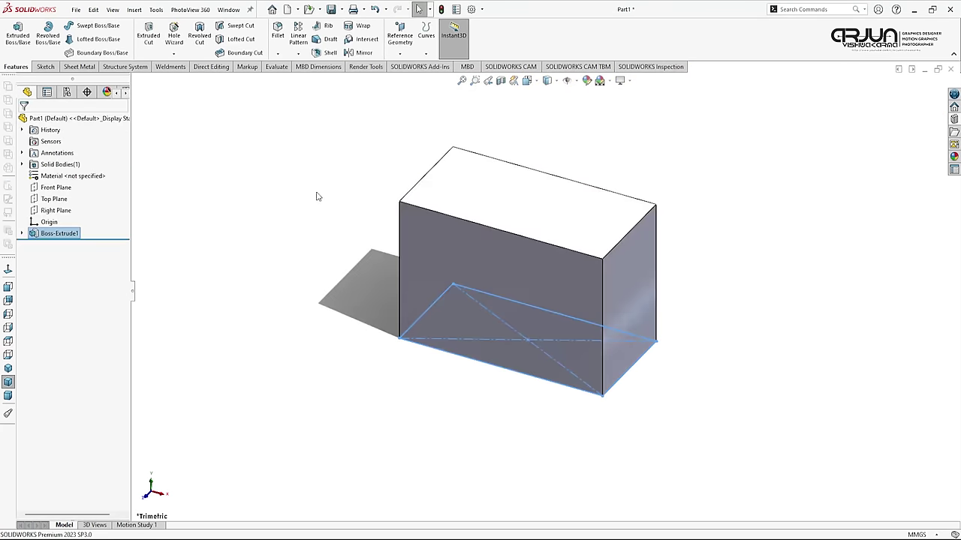
pyautogui.click(335, 176)
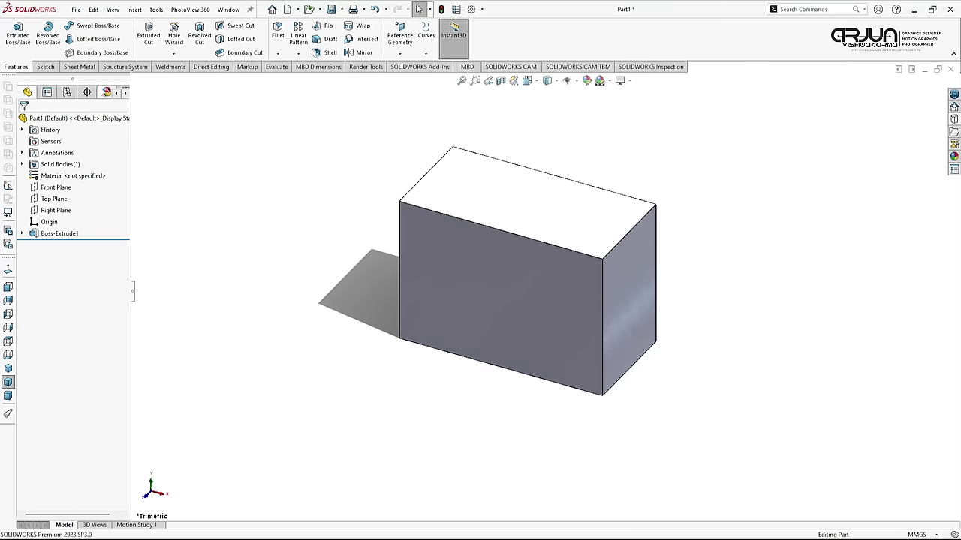
# Start a 3D sketch and Convert Entities with chain and inner-loop selection enabled.
pyautogui.click(49, 67)
pyautogui.click(14, 54)
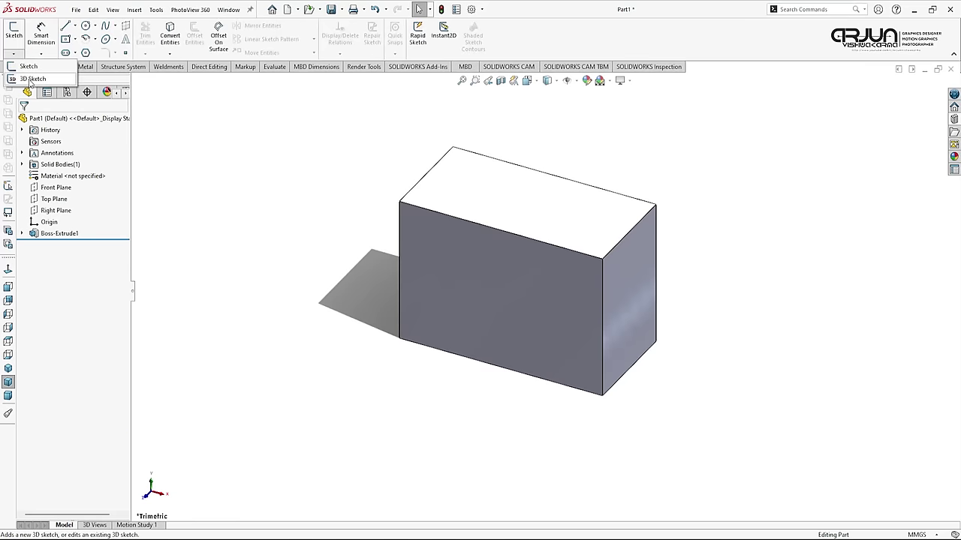
pyautogui.click(29, 79)
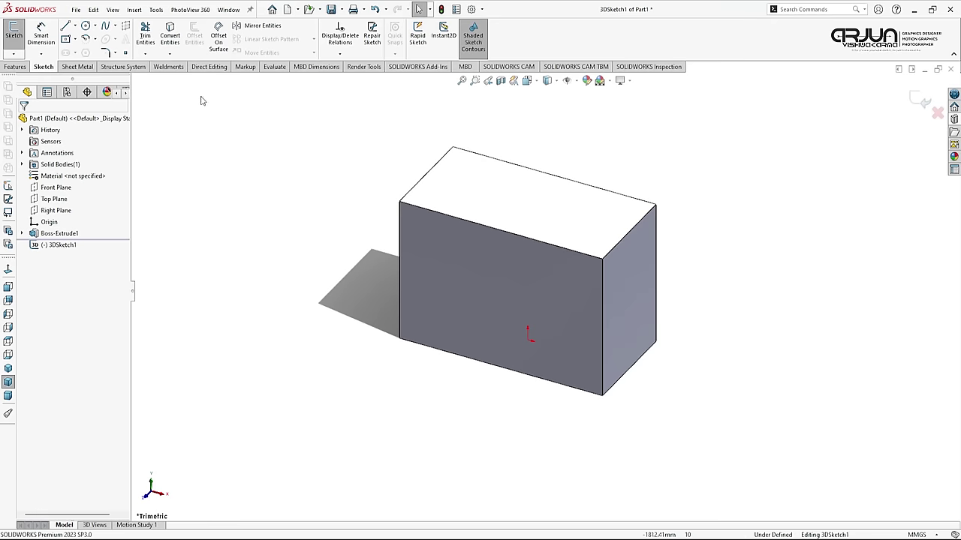
pyautogui.click(178, 31)
pyautogui.click(34, 172)
pyautogui.click(34, 184)
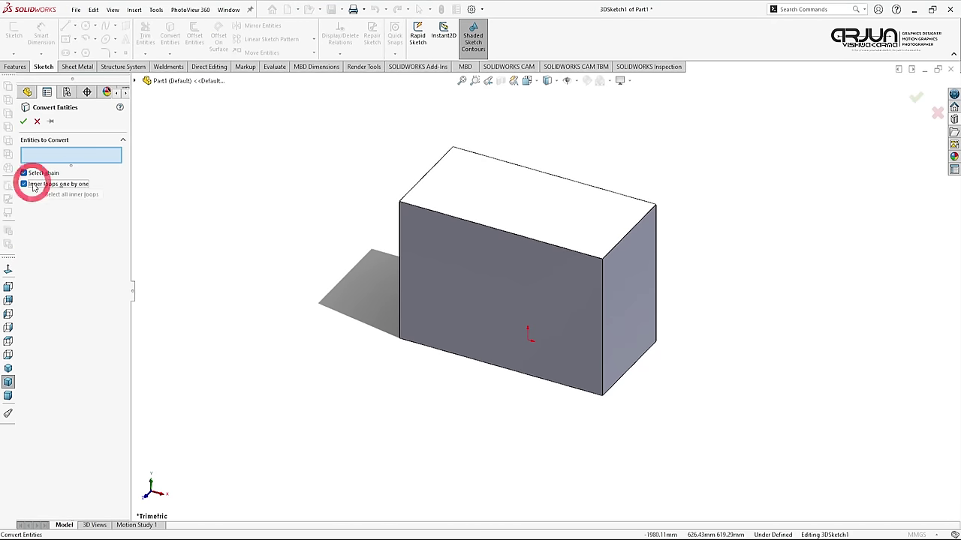
# Select nine of the block's visible top, vertical and bottom edges for conversion.
pyautogui.click(423, 181)
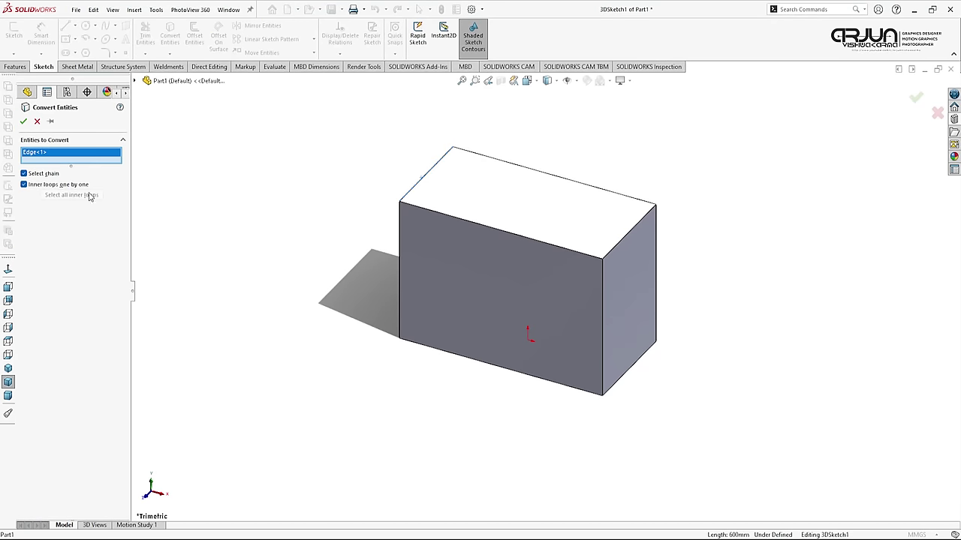
pyautogui.click(427, 210)
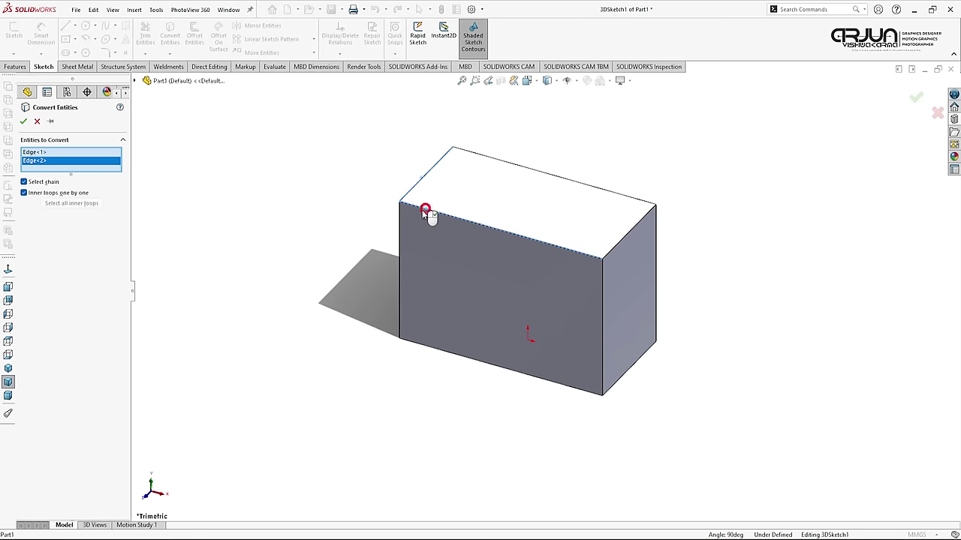
pyautogui.click(399, 217)
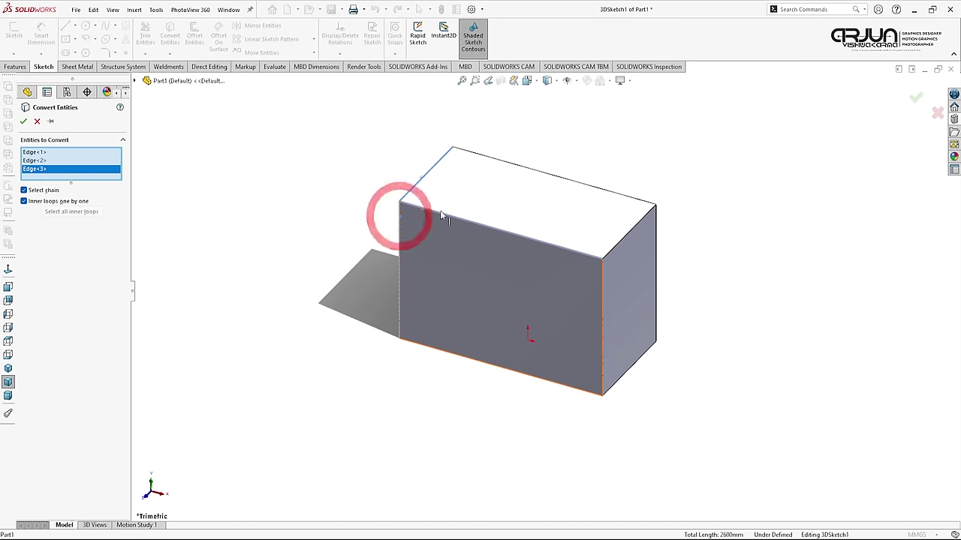
pyautogui.click(509, 168)
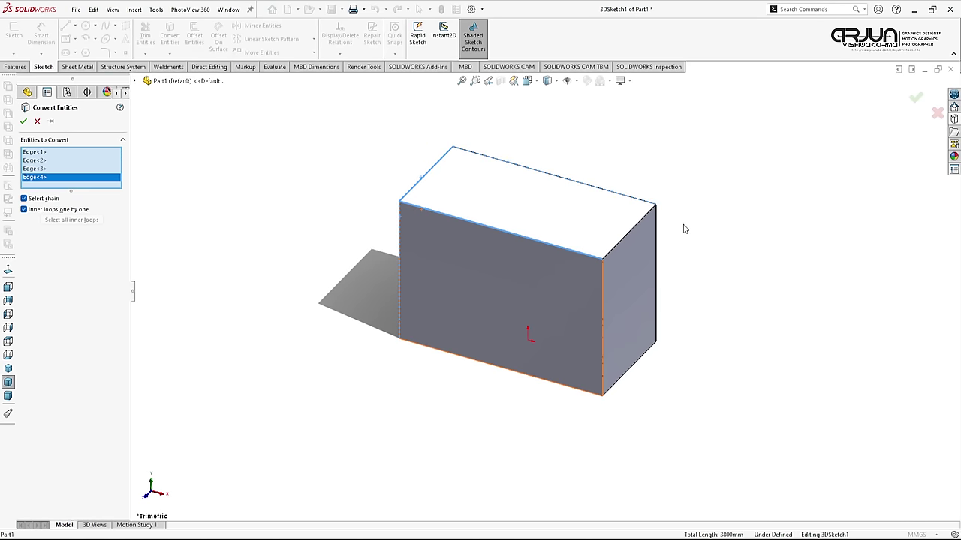
pyautogui.click(641, 220)
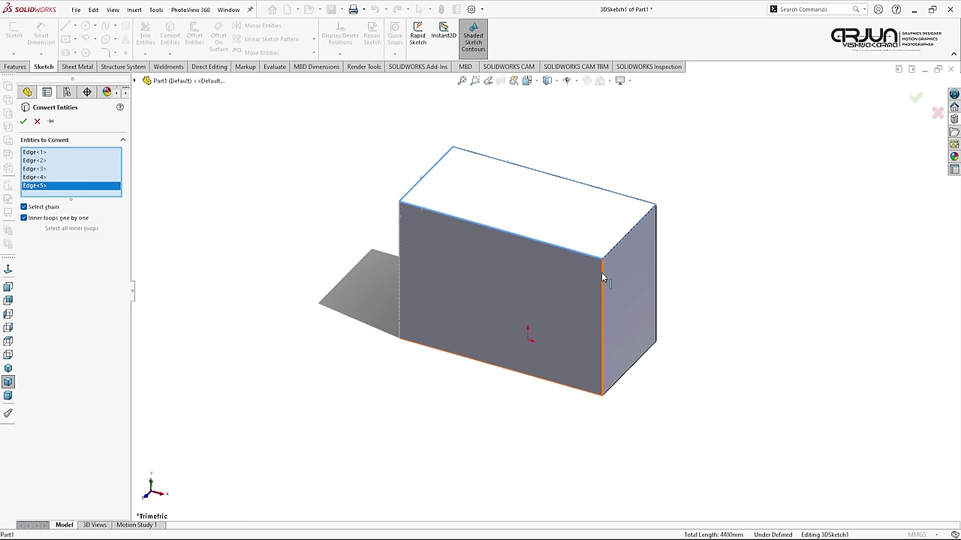
pyautogui.click(602, 277)
pyautogui.click(656, 251)
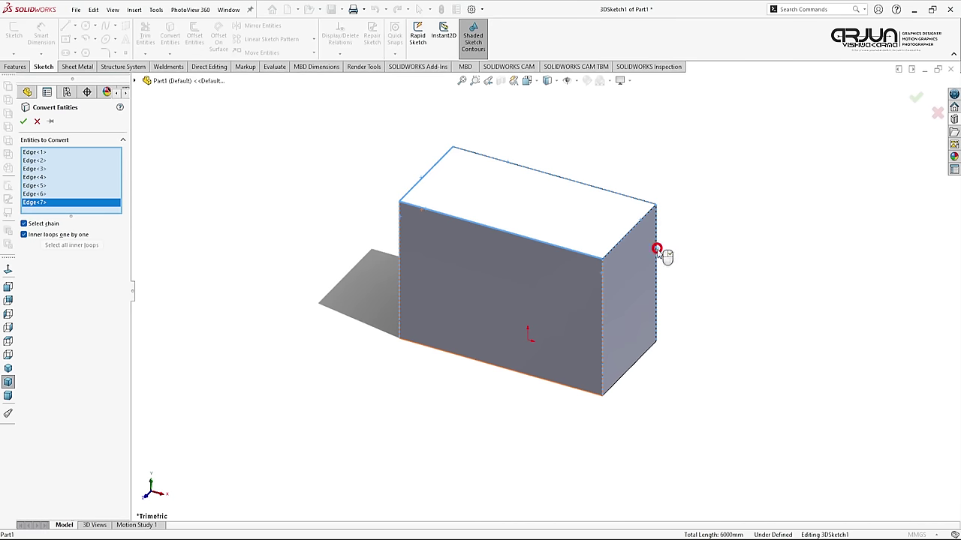
pyautogui.click(633, 370)
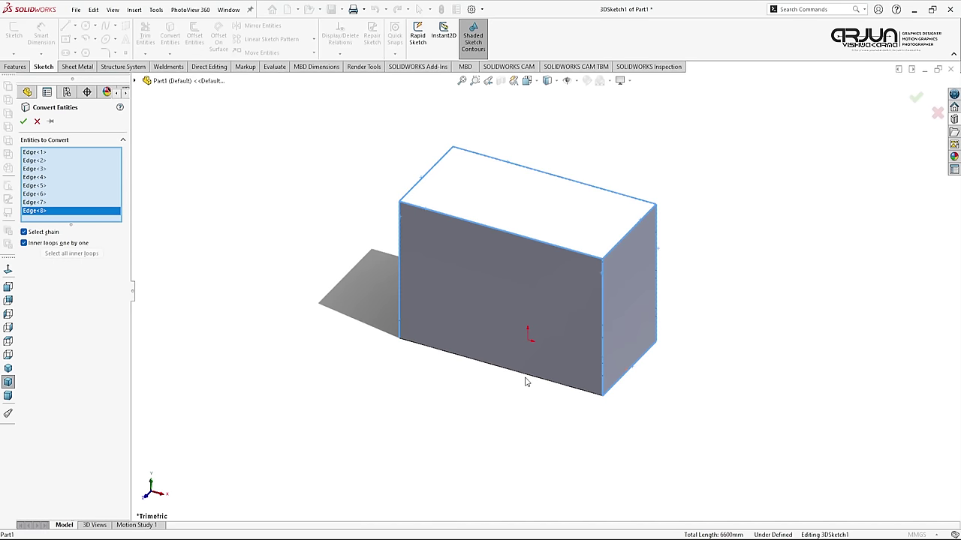
pyautogui.click(525, 382)
# Pick the remaining hidden edges, convert all twelve, and exit the 3D sketch.
pyautogui.moveTo(492, 338)
pyautogui.mouseDown(button='middle')
pyautogui.moveTo(659, 414)
pyautogui.moveTo(658, 445)
pyautogui.mouseUp(button='middle')
pyautogui.click(539, 295)
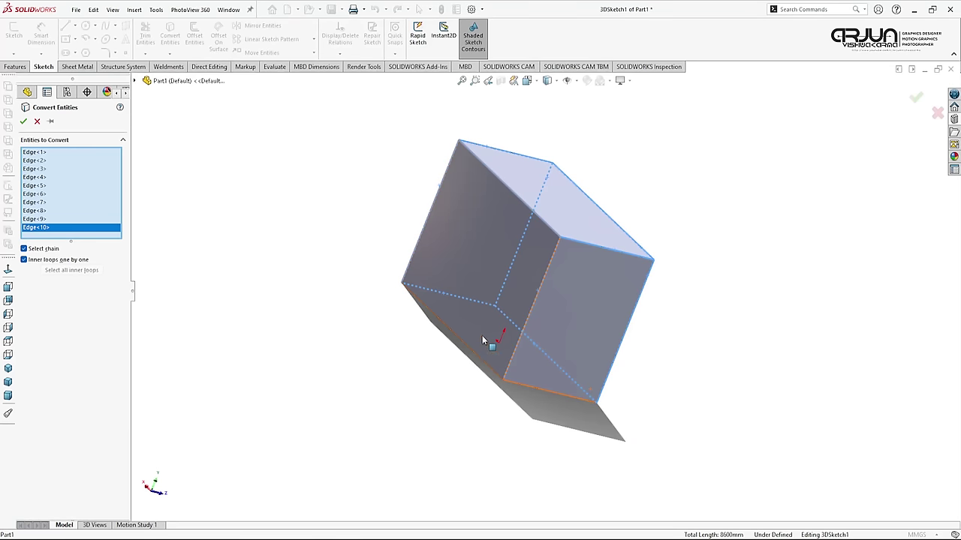
pyautogui.click(462, 340)
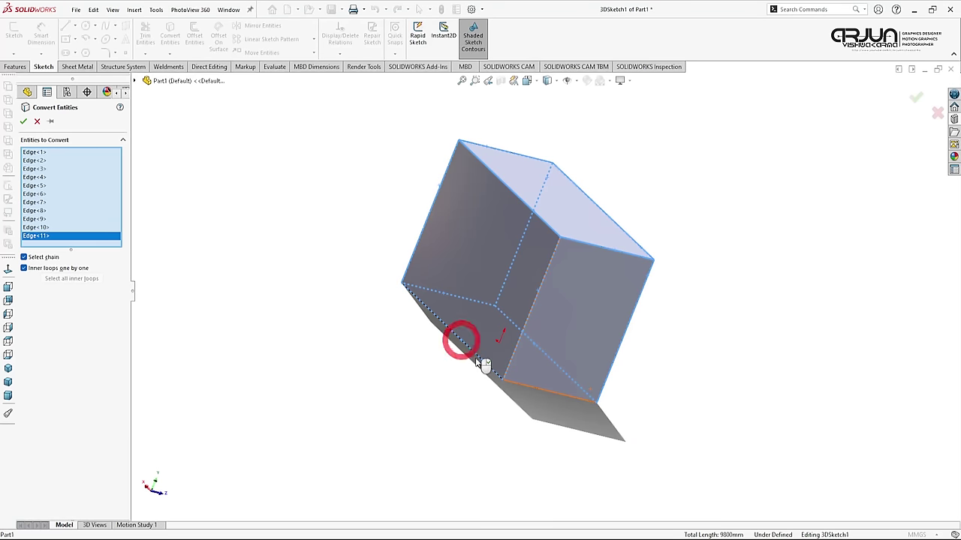
pyautogui.click(530, 389)
pyautogui.moveTo(483, 354)
pyautogui.mouseDown(button='middle')
pyautogui.moveTo(503, 383)
pyautogui.moveTo(465, 390)
pyautogui.moveTo(384, 260)
pyautogui.moveTo(360, 303)
pyautogui.mouseUp(button='middle')
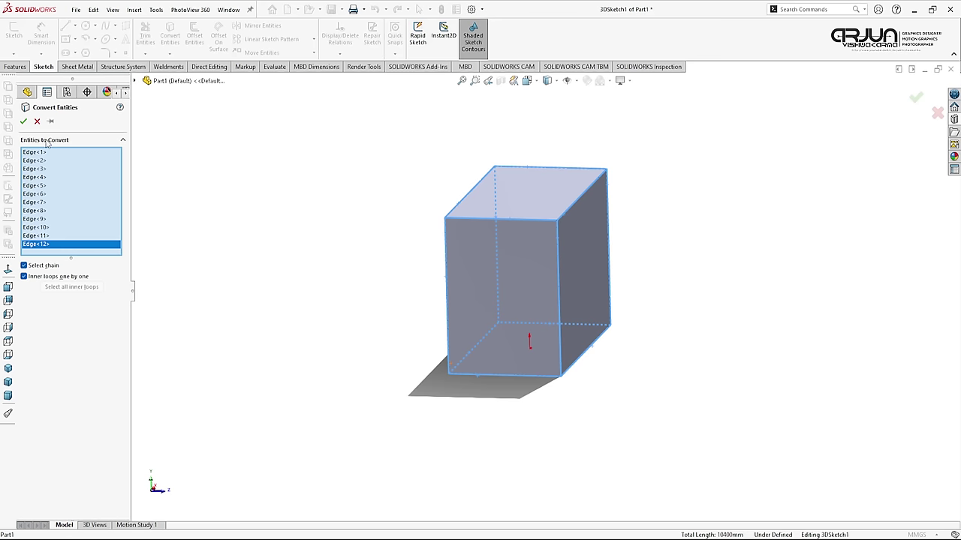
pyautogui.click(24, 122)
pyautogui.click(354, 160)
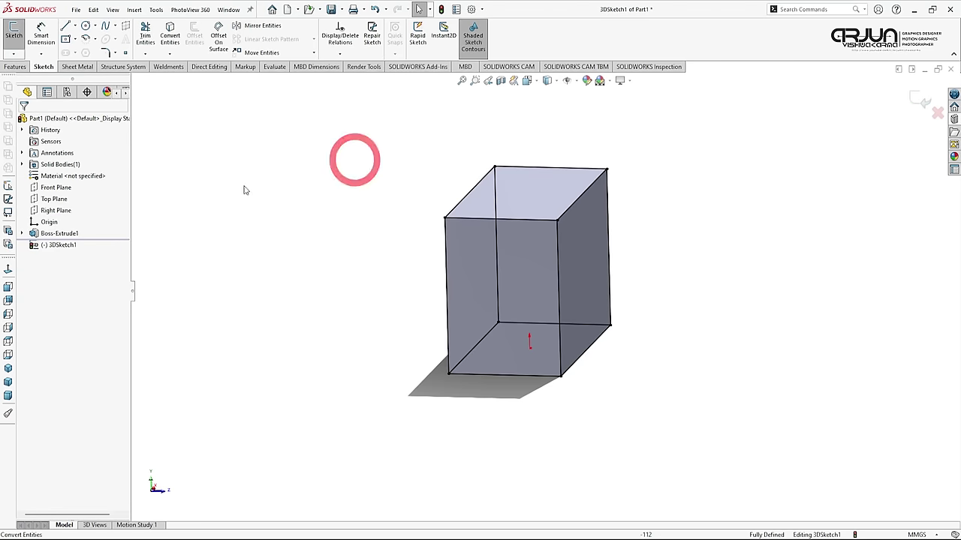
pyautogui.click(924, 102)
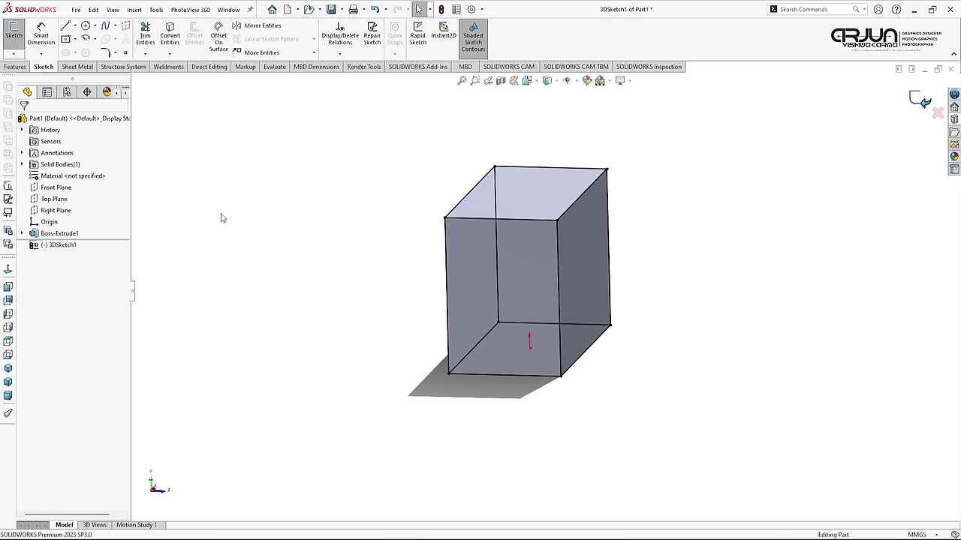
# Hide Boss-Extrude1 to leave the wireframe box, then edit 3DSketch1 again.
pyautogui.click(53, 245)
pyautogui.click(48, 234)
pyautogui.click(66, 223)
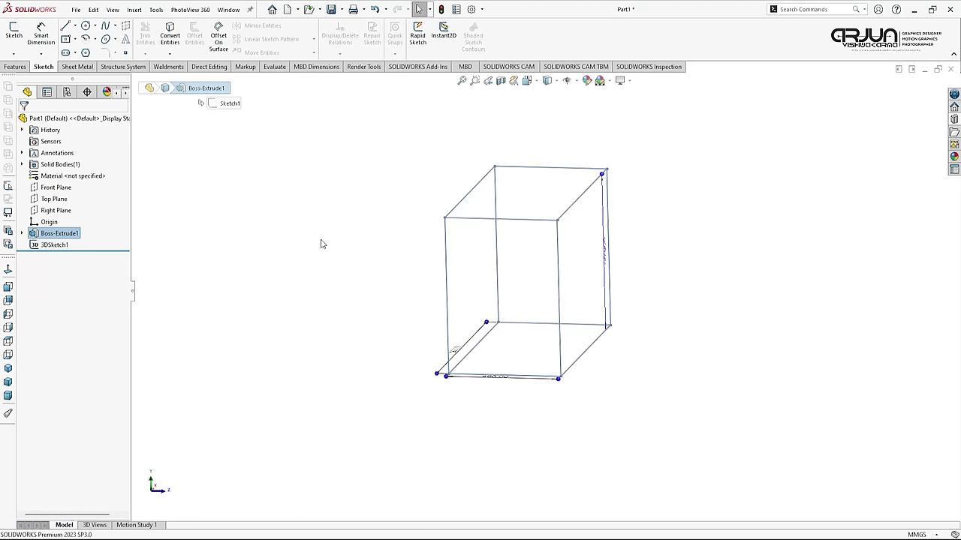
pyautogui.moveTo(367, 269); pyautogui.dragTo(571, 360, button='middle')
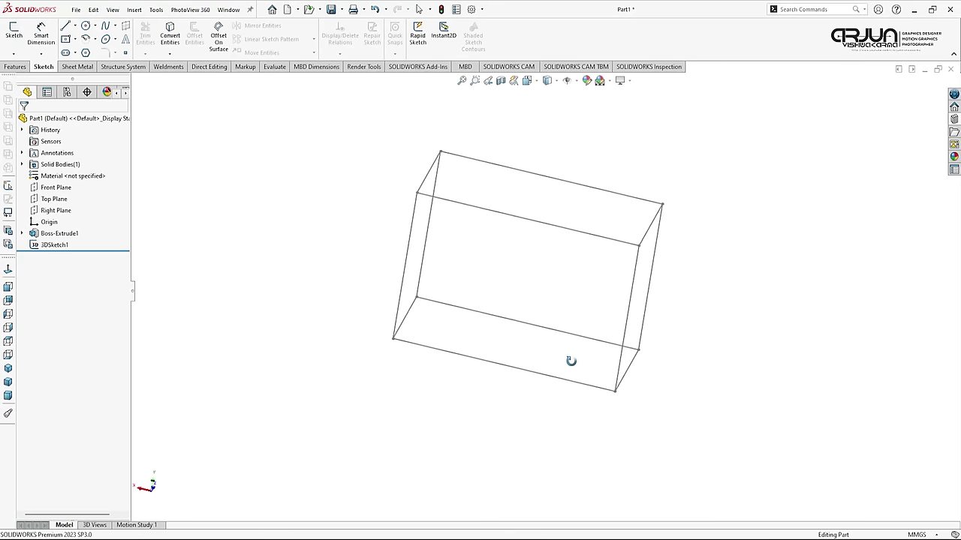
pyautogui.moveTo(336, 259); pyautogui.dragTo(313, 240, button='middle')
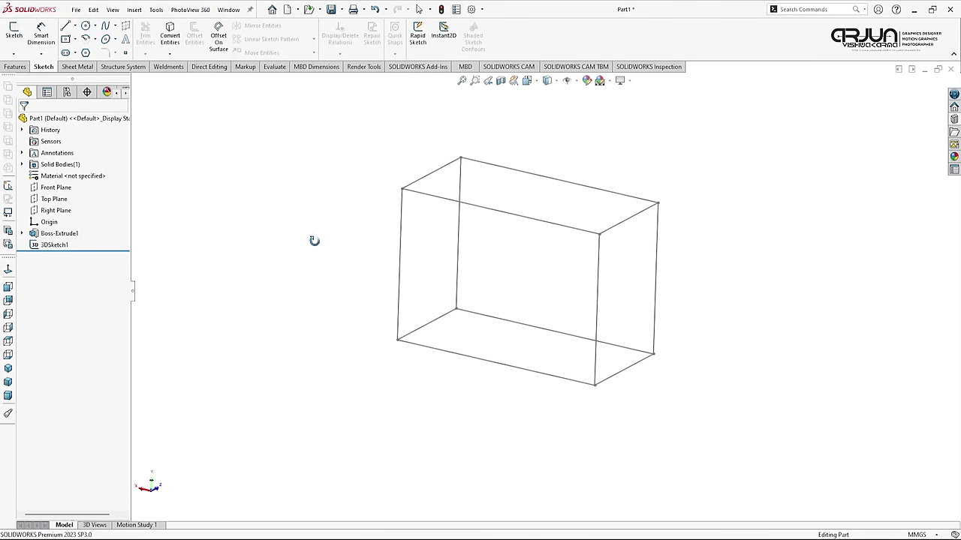
pyautogui.click(46, 245)
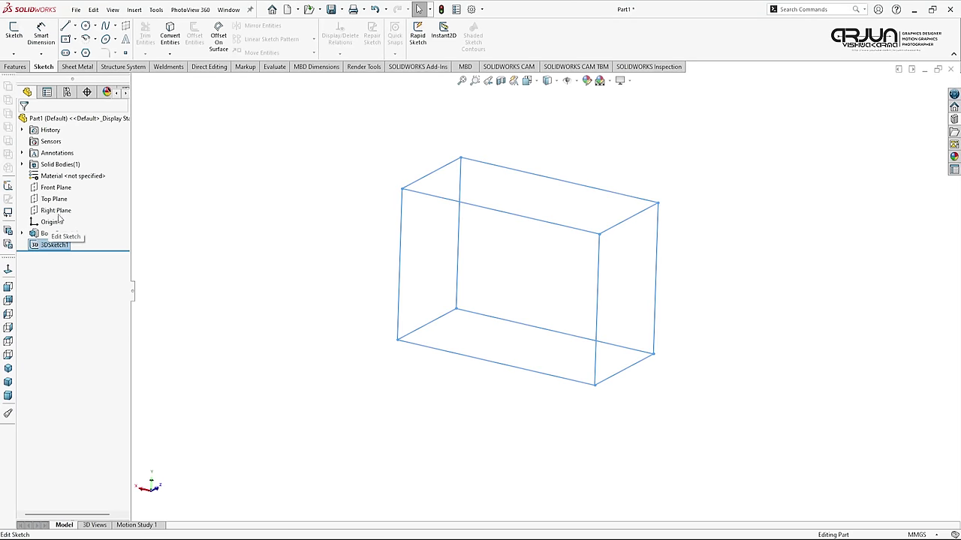
pyautogui.click(57, 217)
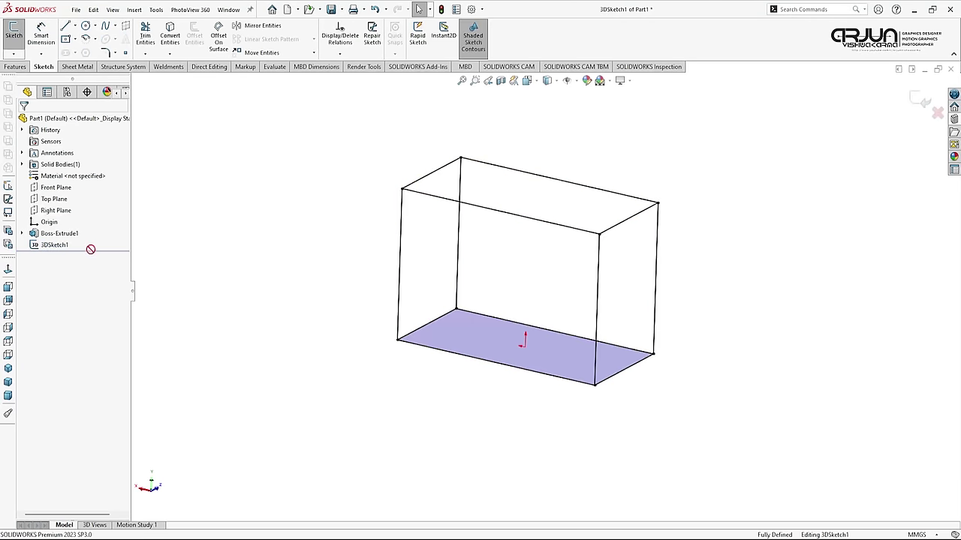
# Make the front and back bottom edges and all four vertical edges construction geometry.
pyautogui.click(488, 366)
pyautogui.keyDown('shift'); pyautogui.click(491, 317); pyautogui.keyUp('shift')
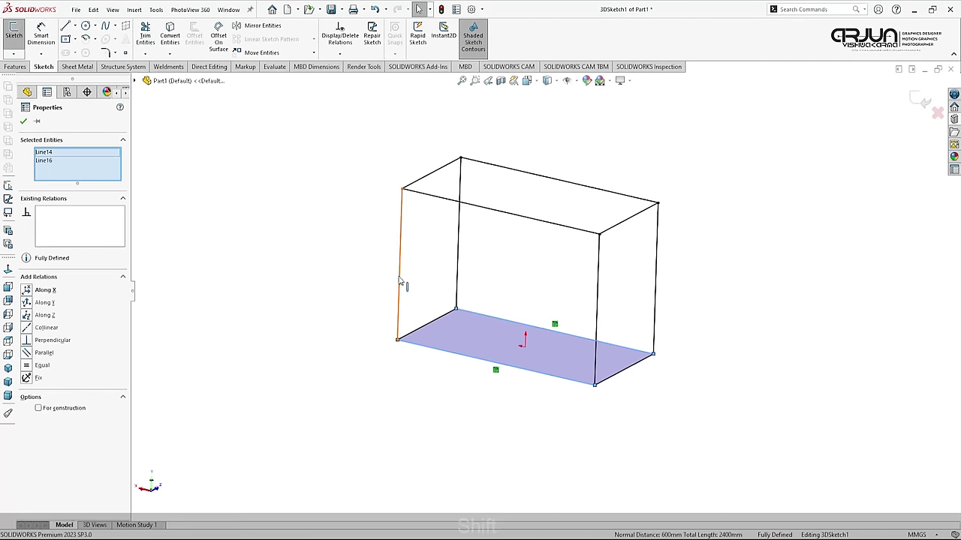
pyautogui.keyDown('shift'); pyautogui.click(400, 271); pyautogui.keyUp('shift')
pyautogui.keyDown('shift'); pyautogui.click(458, 258); pyautogui.keyUp('shift')
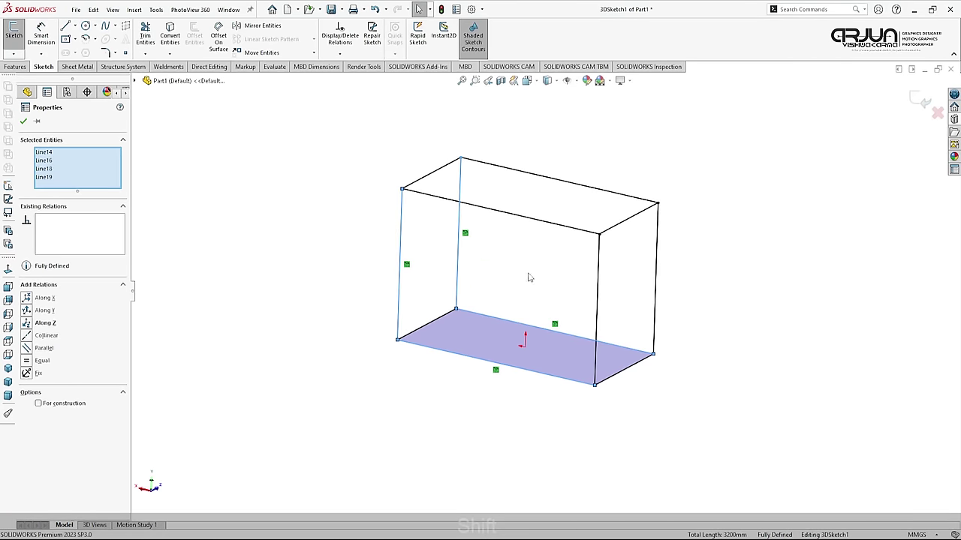
pyautogui.keyDown('shift'); pyautogui.moveTo(681, 276); pyautogui.dragTo(574, 281); pyautogui.keyUp('shift')
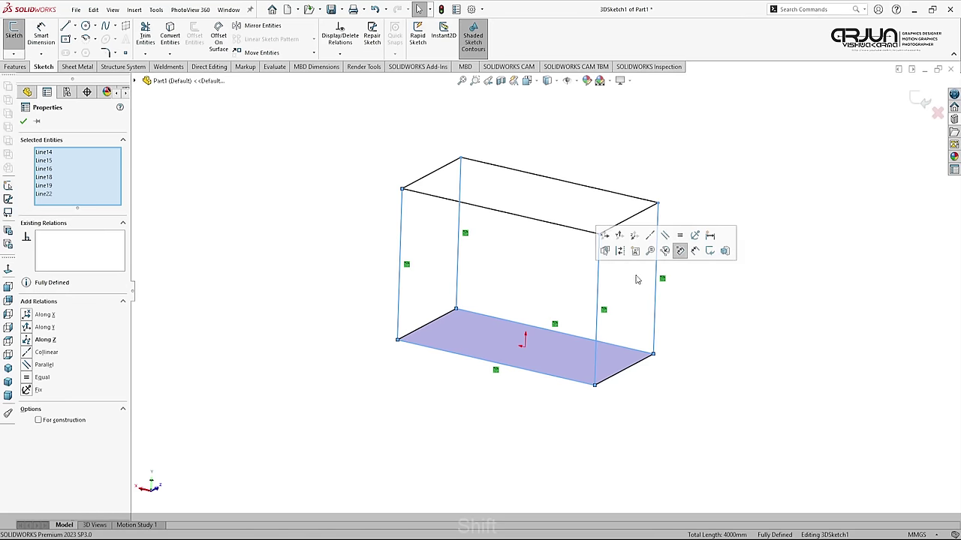
pyautogui.click(626, 251)
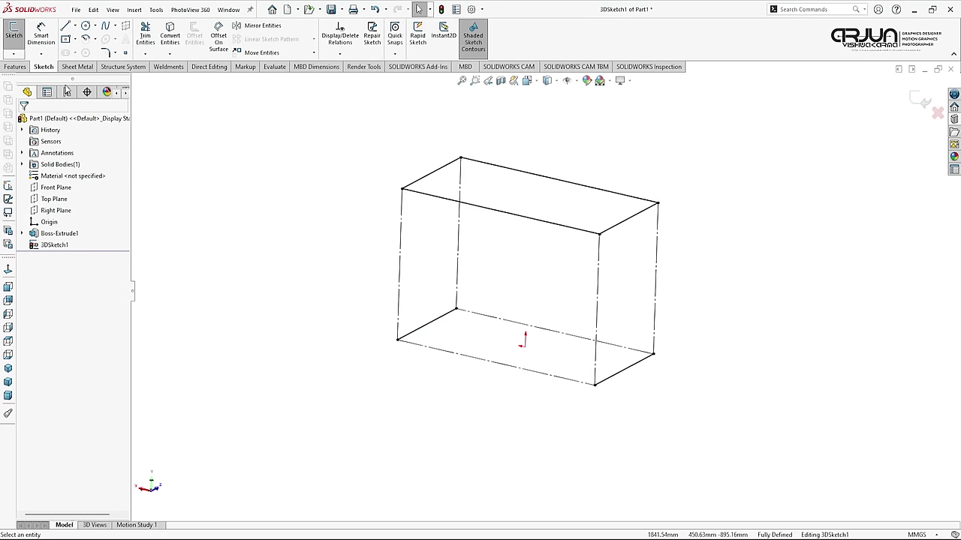
# Draw a construction centerline across the middle of the bottom face.
pyautogui.click(75, 29)
pyautogui.click(86, 51)
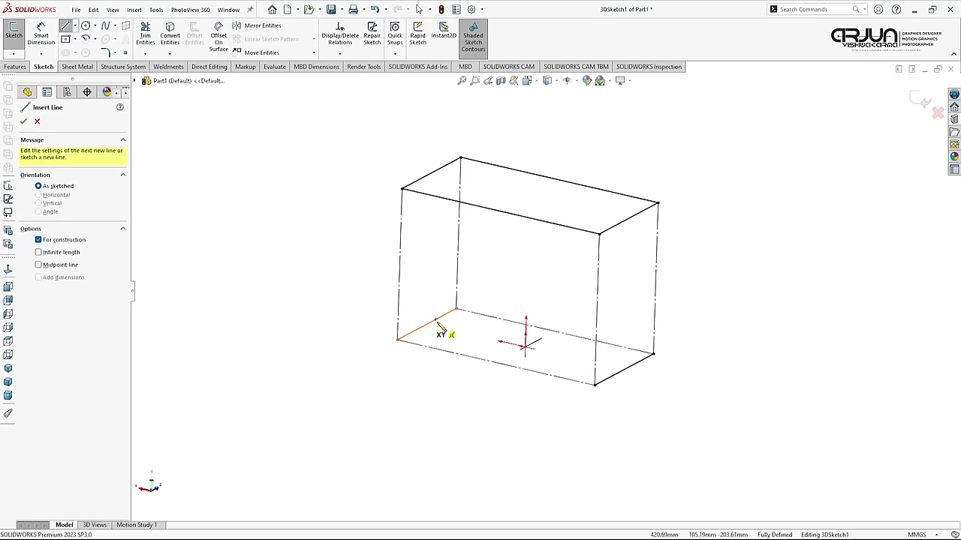
pyautogui.click(425, 324)
pyautogui.click(623, 370)
pyautogui.rightClick(680, 328)
pyautogui.click(702, 378)
pyautogui.press('Escape')
pyautogui.moveTo(453, 322); pyautogui.dragTo(458, 345, button='middle')
# Draw a centerline joining the top face's left and right edge midpoints.
pyautogui.click(74, 26)
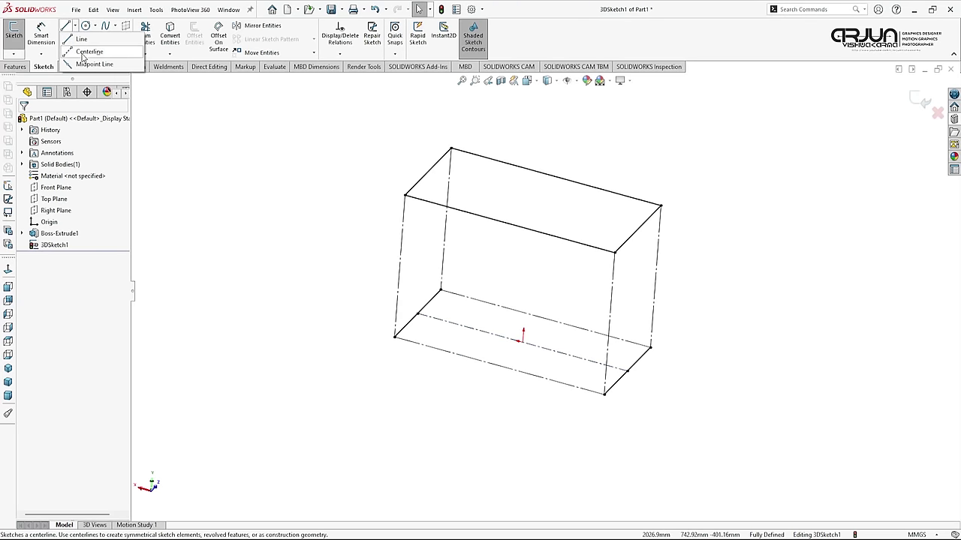
pyautogui.click(88, 51)
pyautogui.click(427, 172)
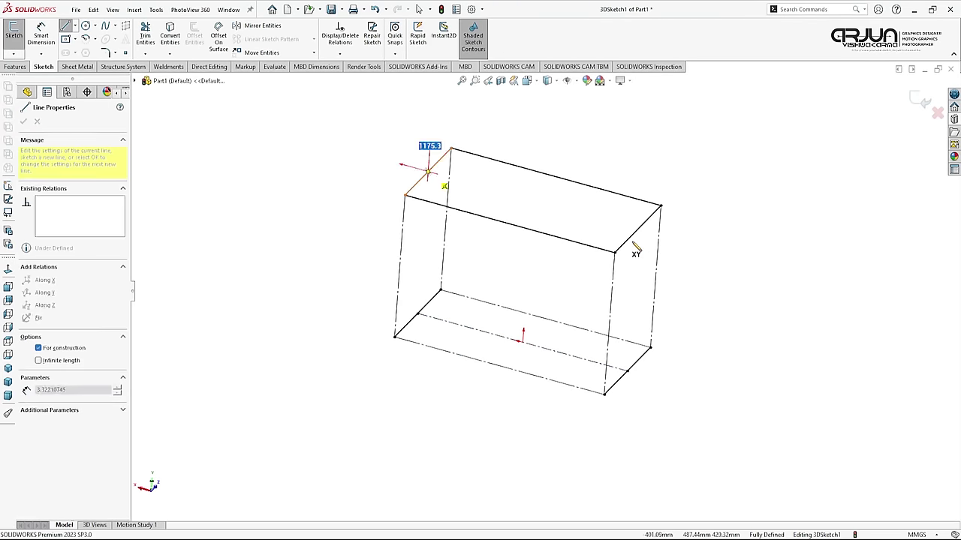
pyautogui.click(637, 229)
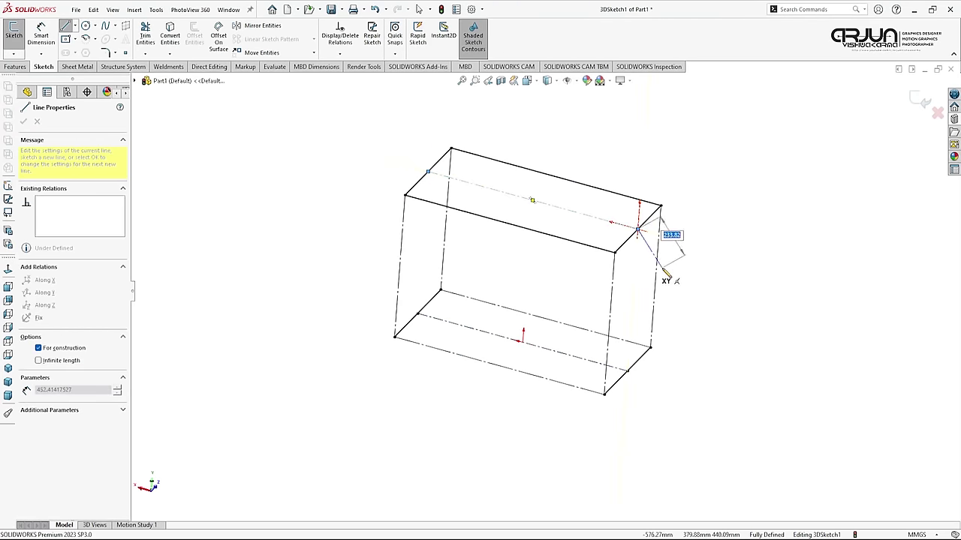
pyautogui.rightClick(635, 264)
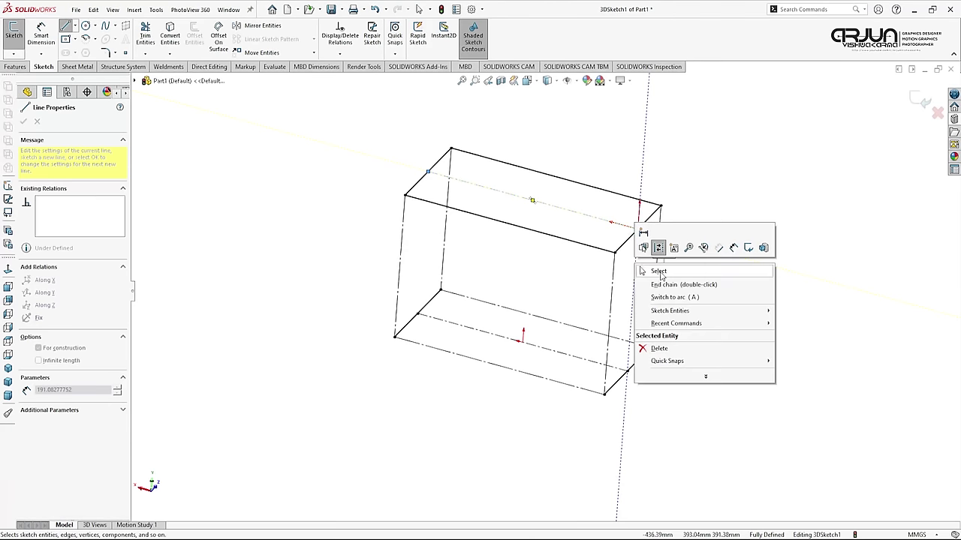
pyautogui.click(644, 272)
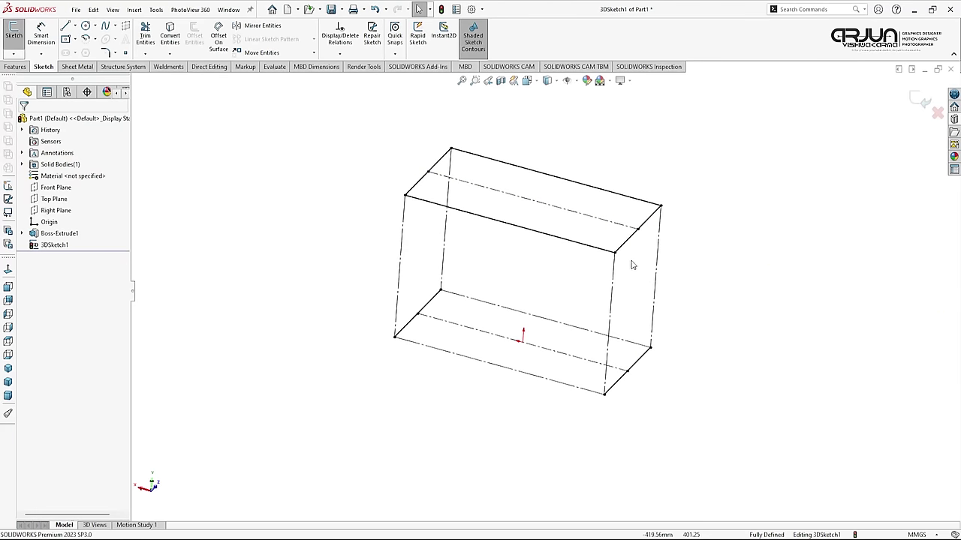
# Draw a vertical centerline from the top face's midpoint down to the origin.
pyautogui.click(74, 25)
pyautogui.click(89, 52)
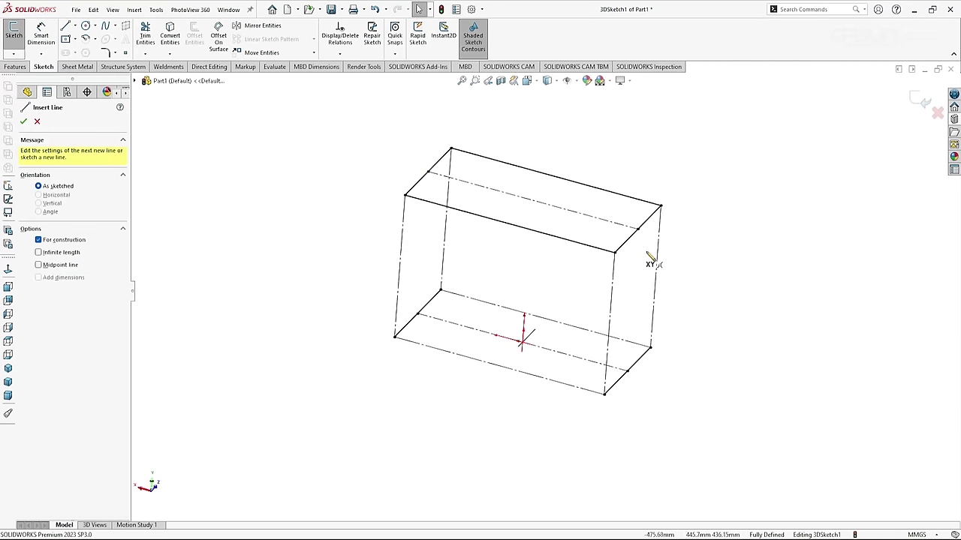
pyautogui.click(531, 201)
pyautogui.click(524, 342)
pyautogui.rightClick(562, 275)
pyautogui.click(584, 275)
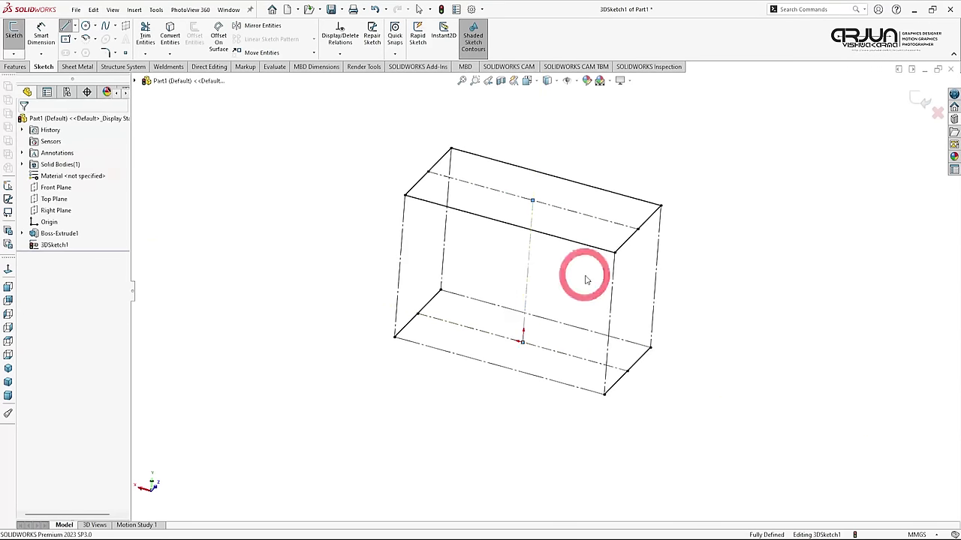
pyautogui.click(66, 29)
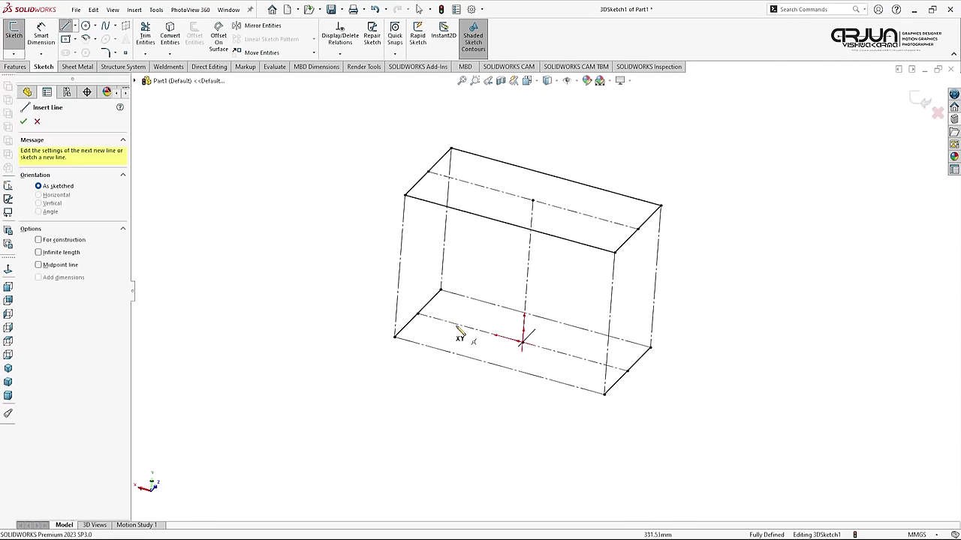
# Draw a 150 mm leg, a long connecting line, and a second leg down to the bottom centerline.
pyautogui.click(417, 314)
pyautogui.write('150')
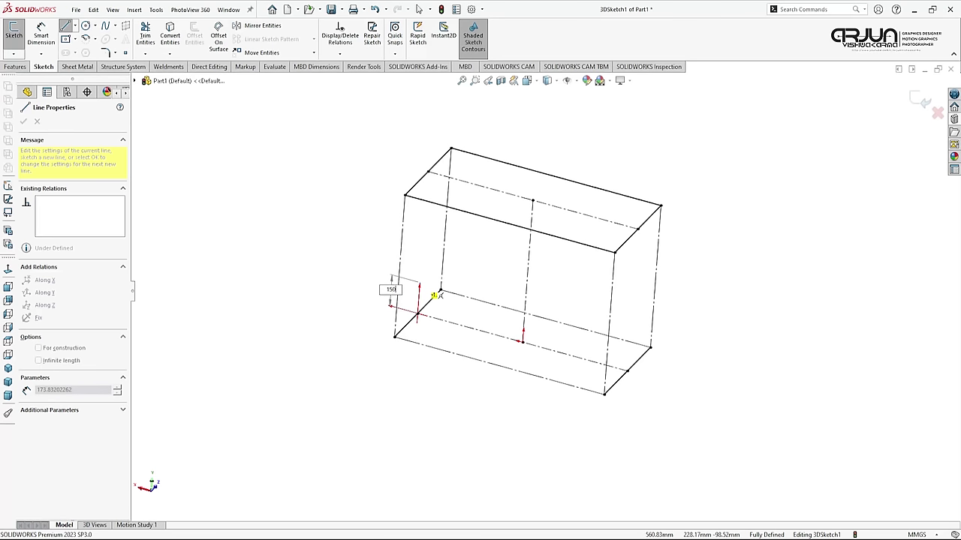
pyautogui.press('Return')
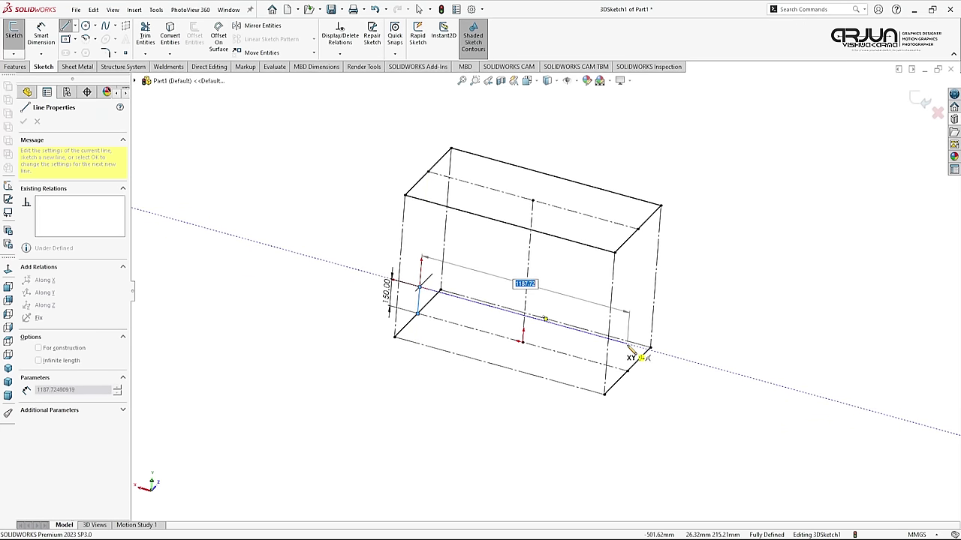
pyautogui.click(627, 346)
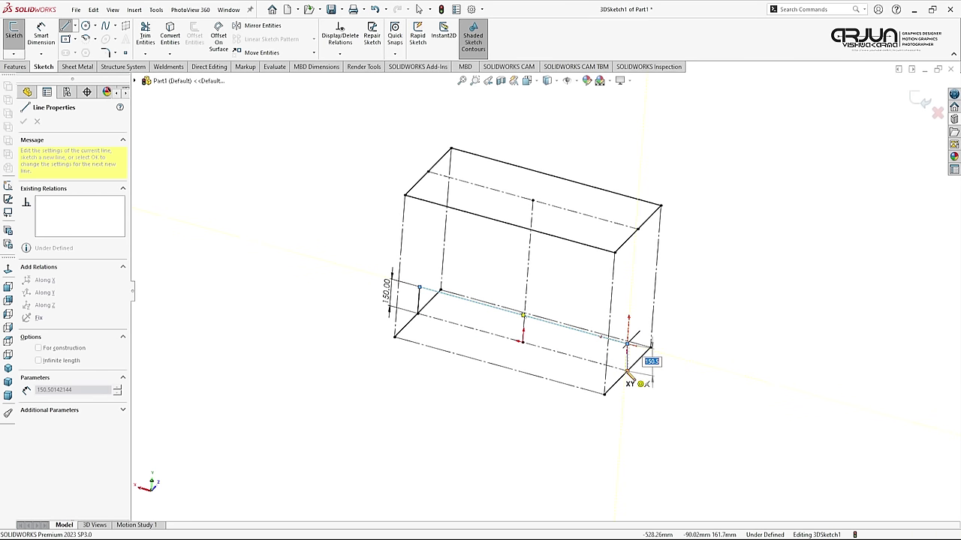
pyautogui.click(629, 371)
pyautogui.rightClick(646, 372)
pyautogui.click(683, 368)
pyautogui.press('Escape')
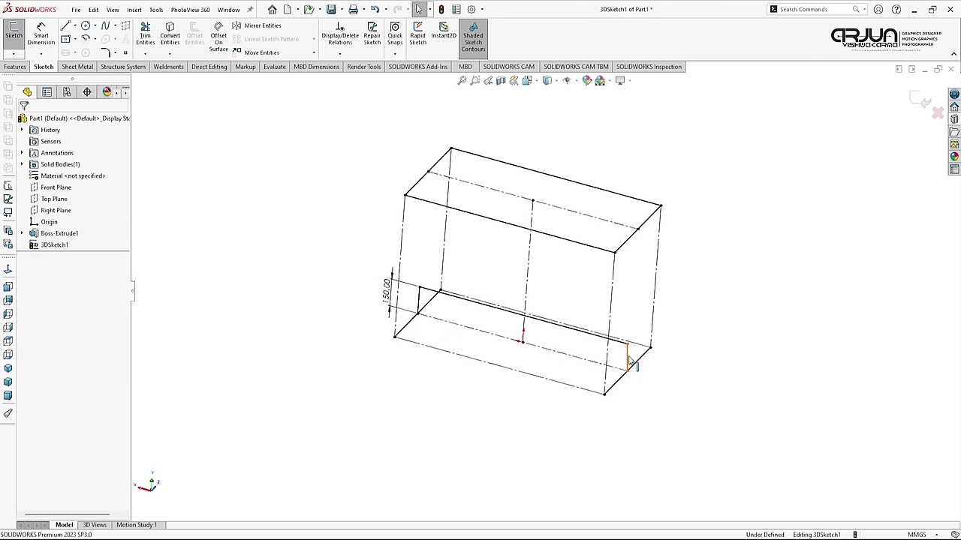
# Make the two short legs equal and constrain the right leg Along Y.
pyautogui.click(629, 362)
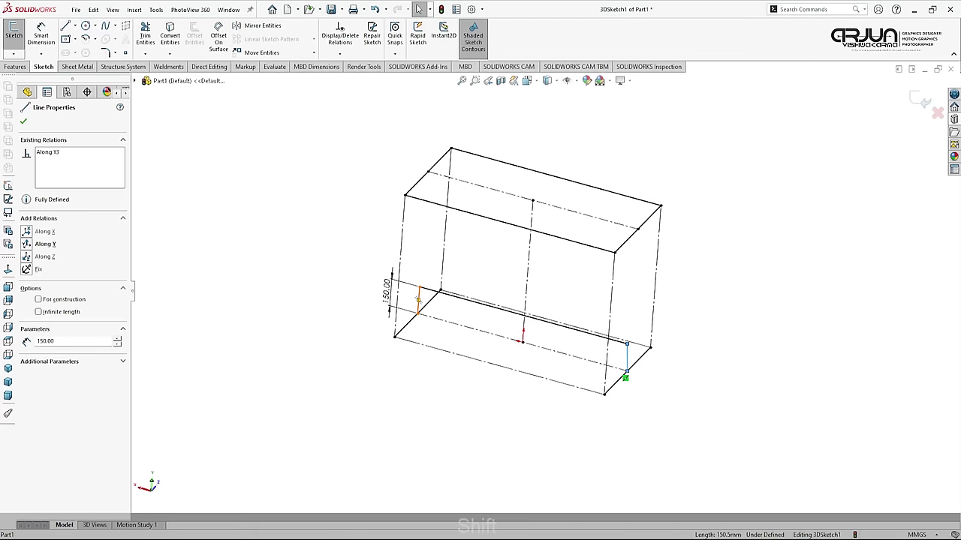
pyautogui.keyDown('shift'); pyautogui.click(418, 304); pyautogui.keyUp('shift')
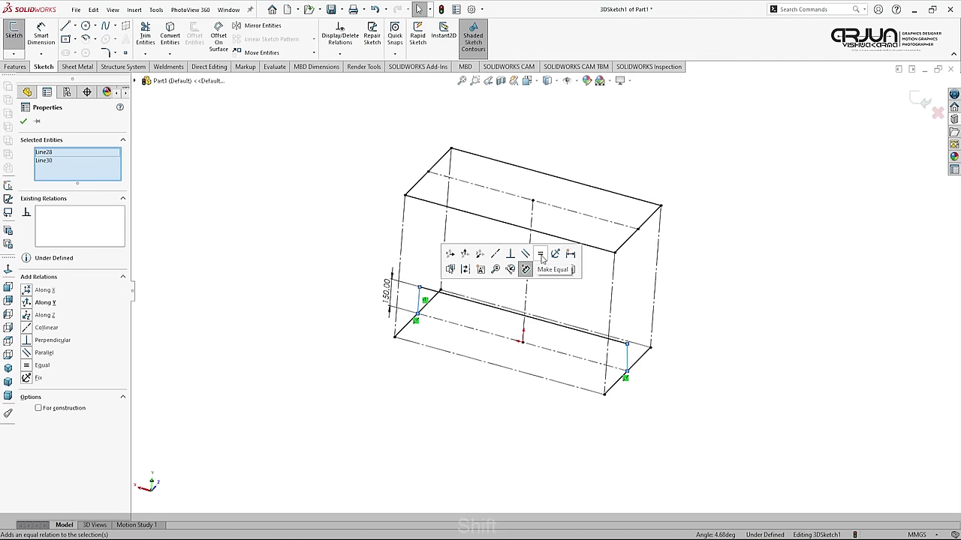
pyautogui.click(539, 254)
pyautogui.click(643, 372)
pyautogui.click(629, 362)
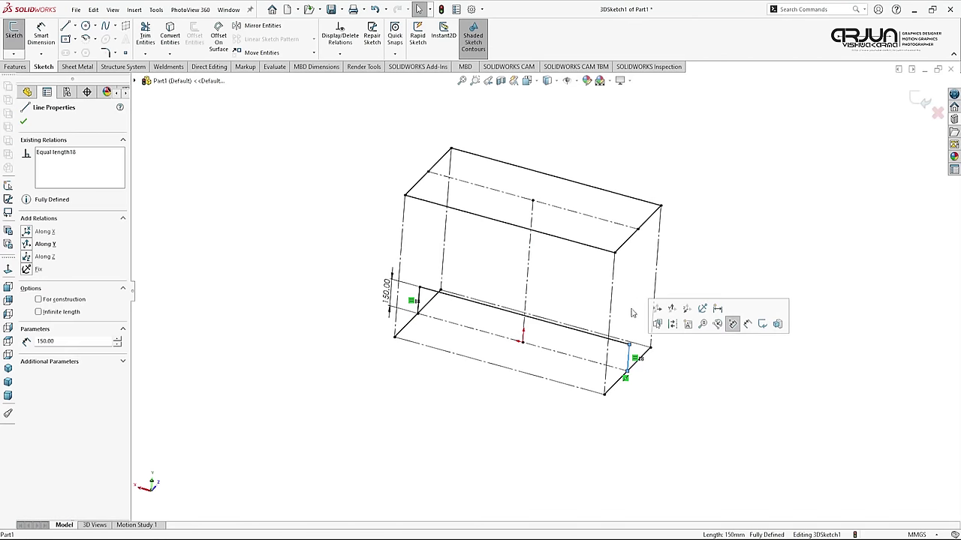
pyautogui.click(672, 310)
pyautogui.click(660, 390)
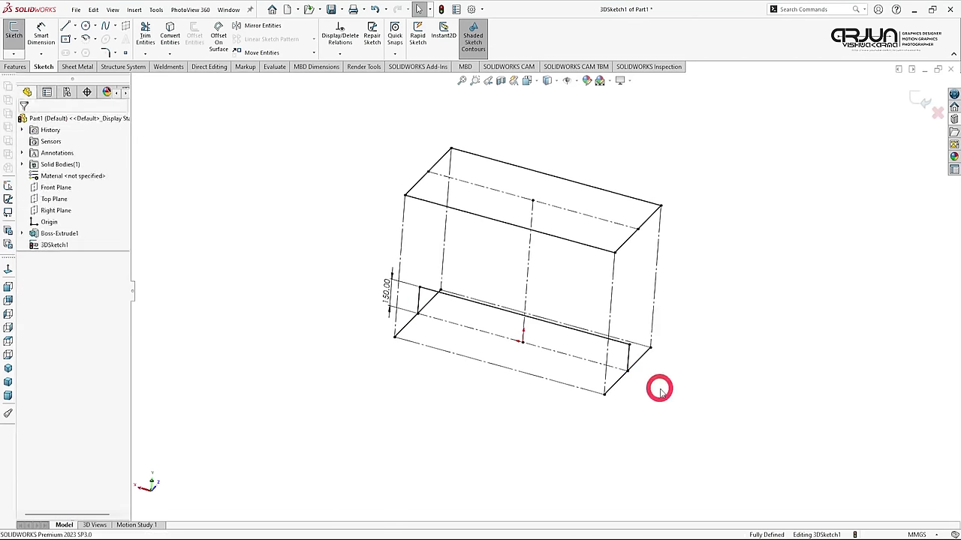
pyautogui.moveTo(554, 361)
pyautogui.mouseDown(button='middle')
pyautogui.moveTo(572, 309)
pyautogui.moveTo(626, 294)
pyautogui.moveTo(590, 270)
pyautogui.moveTo(575, 337)
pyautogui.mouseUp(button='middle')
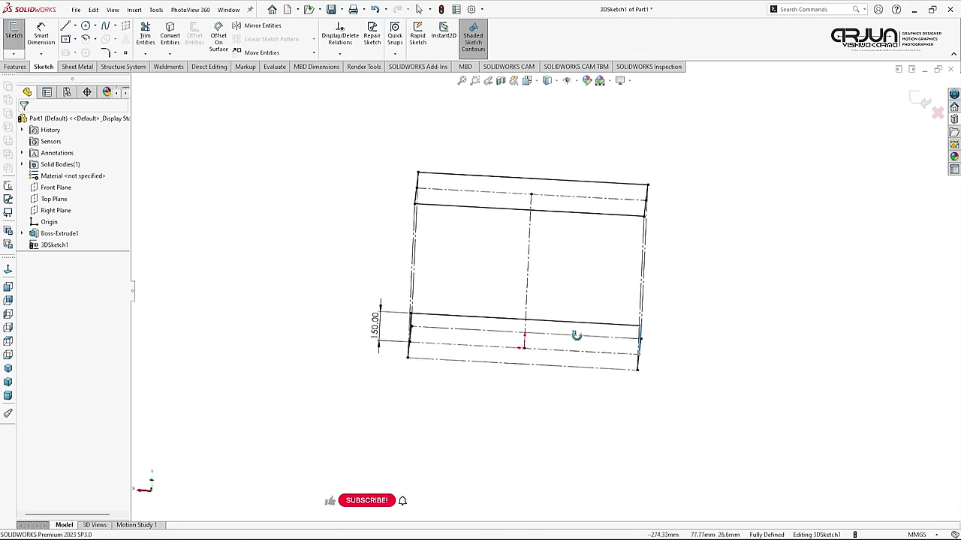
# Draw a 150 mm short leg starting from the top edge.
pyautogui.click(8, 288)
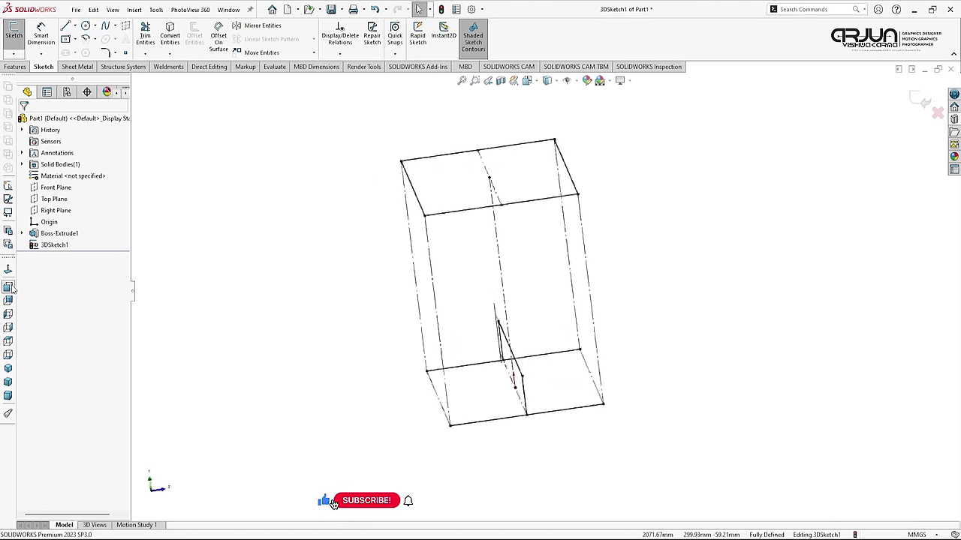
pyautogui.moveTo(366, 301)
pyautogui.mouseDown(button='middle')
pyautogui.moveTo(491, 337)
pyautogui.moveTo(425, 330)
pyautogui.mouseUp(button='middle')
pyautogui.moveTo(468, 322); pyautogui.dragTo(461, 333, button='middle')
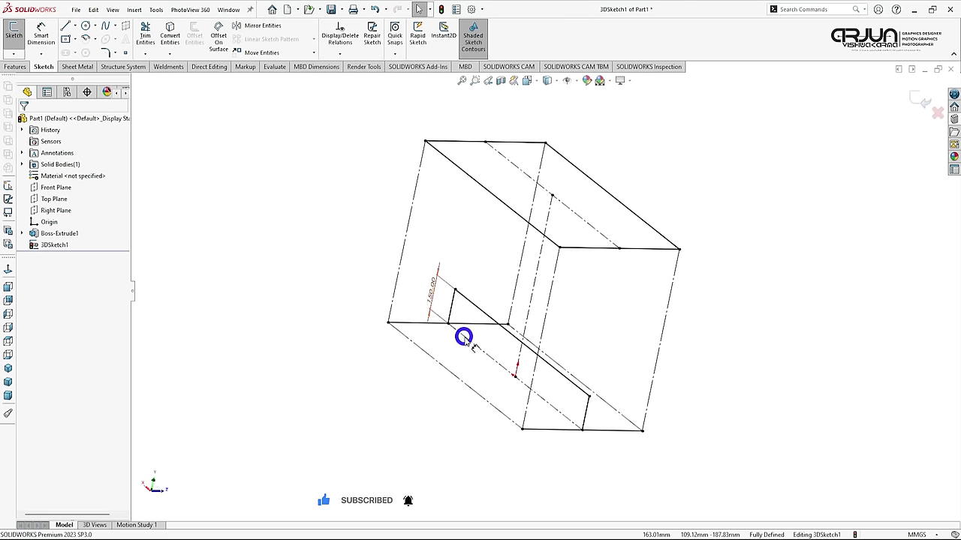
pyautogui.click(66, 25)
pyautogui.click(485, 140)
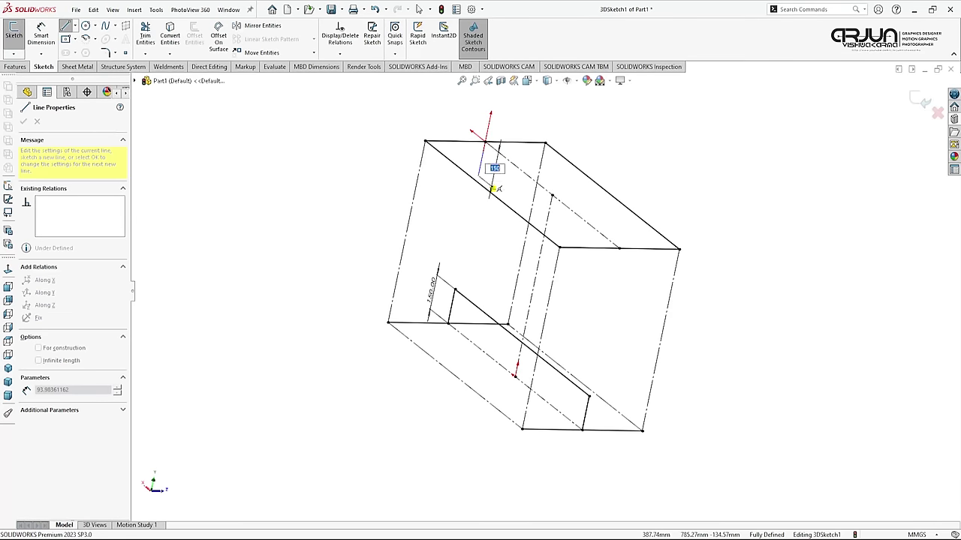
pyautogui.press('Return')
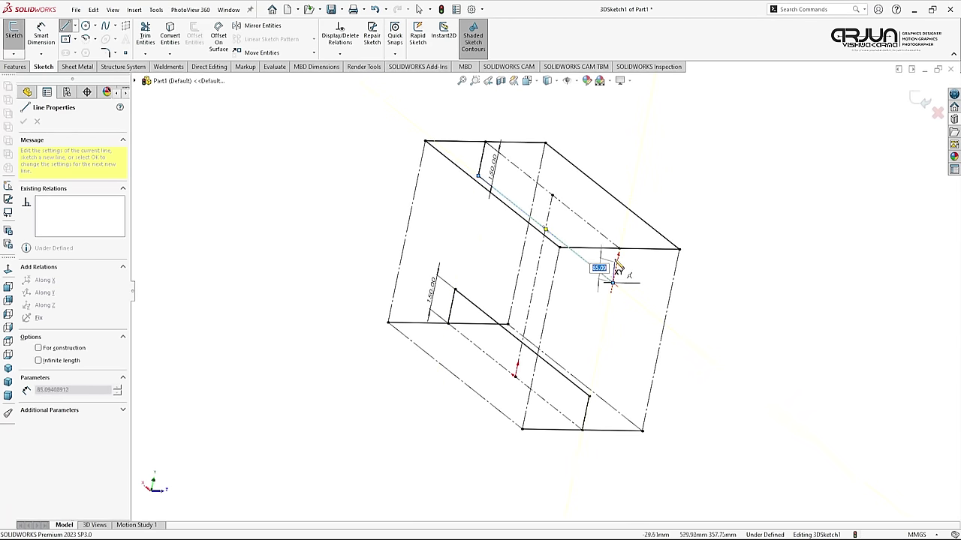
pyautogui.click(620, 250)
pyautogui.rightClick(621, 253)
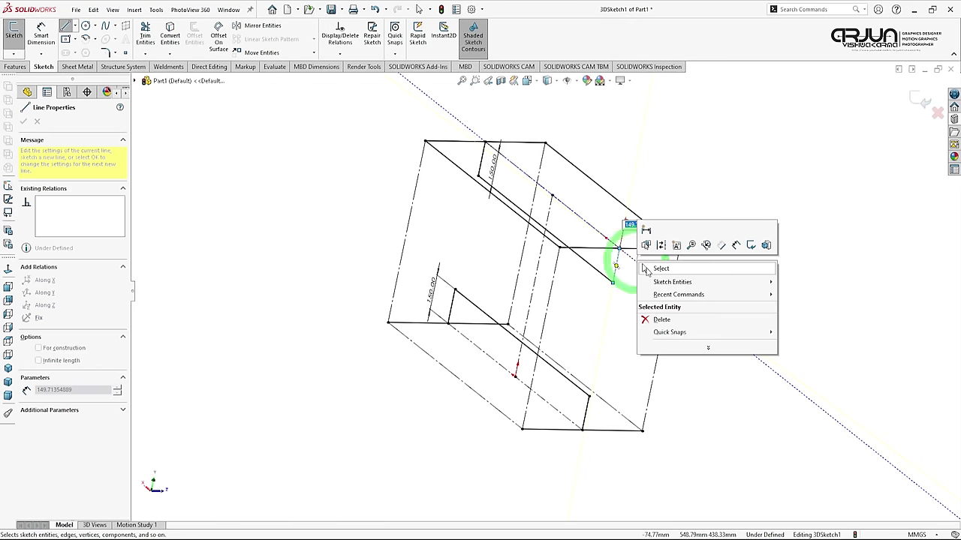
pyautogui.click(650, 266)
# Make the new short leg equal in length to the other short leg.
pyautogui.click(616, 261)
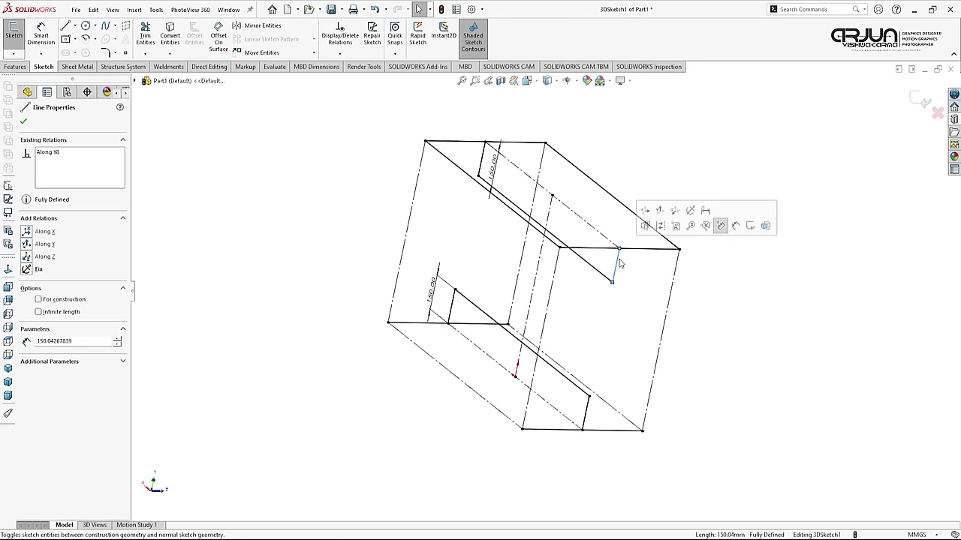
pyautogui.press('shift')
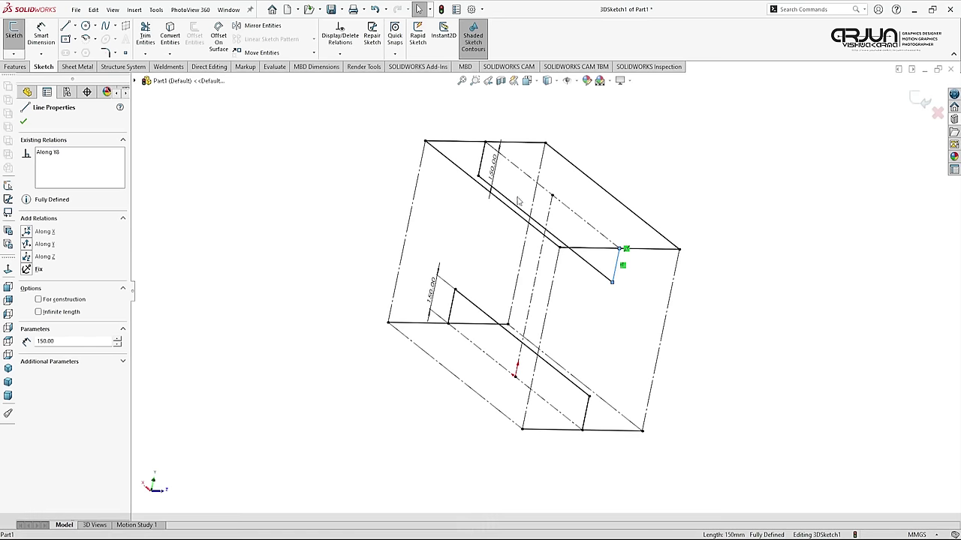
pyautogui.keyDown('shift'); pyautogui.click(485, 155); pyautogui.keyUp('shift')
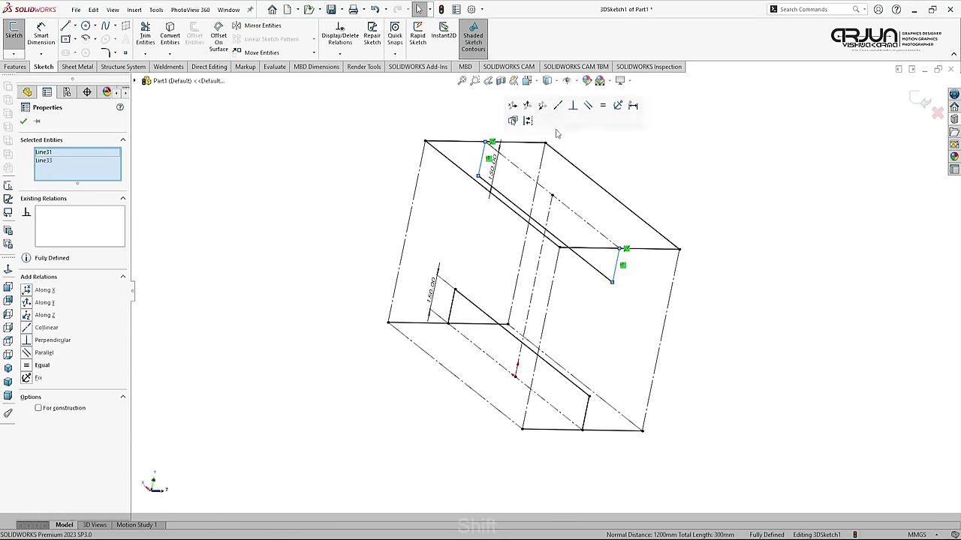
pyautogui.click(602, 107)
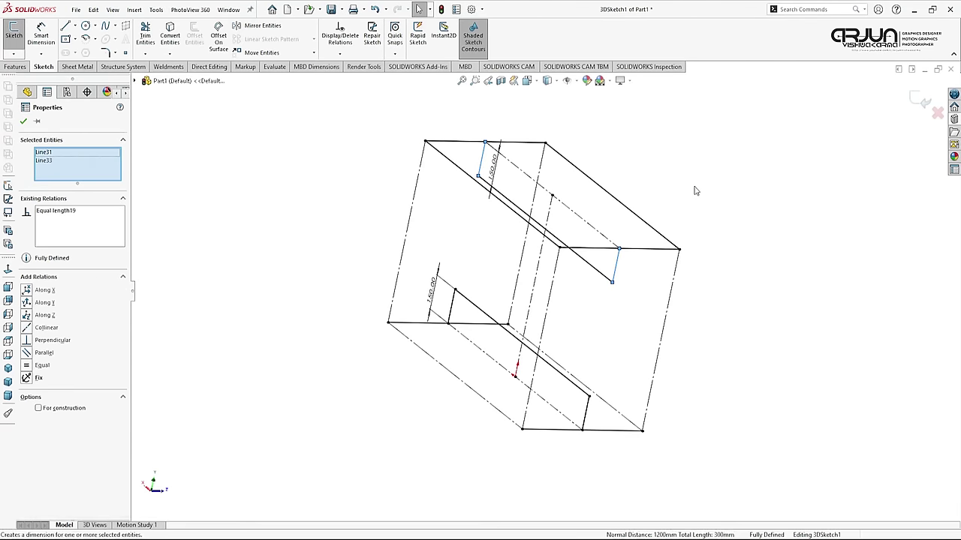
pyautogui.click(694, 191)
pyautogui.moveTo(724, 311)
pyautogui.mouseDown(button='middle')
pyautogui.moveTo(765, 346)
pyautogui.moveTo(754, 385)
pyautogui.mouseUp(button='middle')
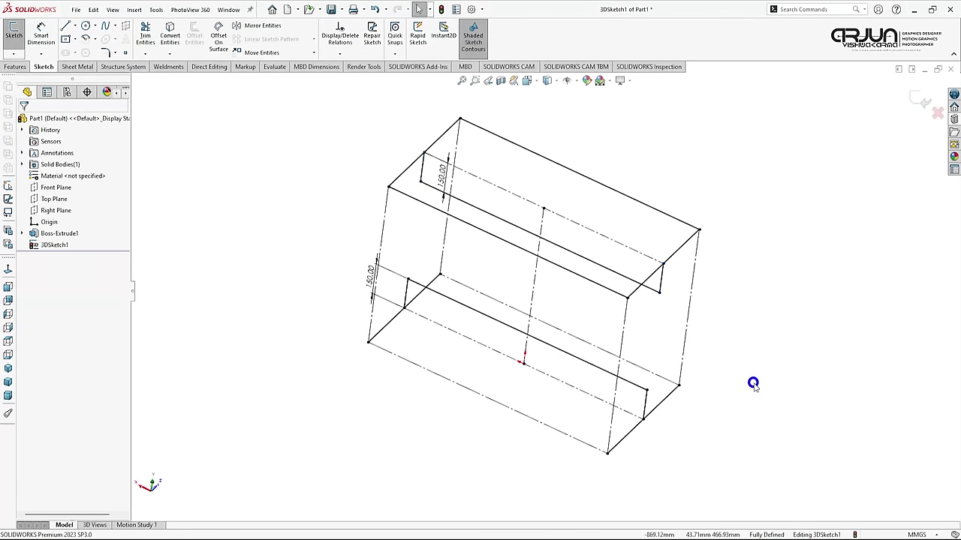
# Draw the first cross line from the bottom edge midpoint between the long rails.
pyautogui.click(66, 28)
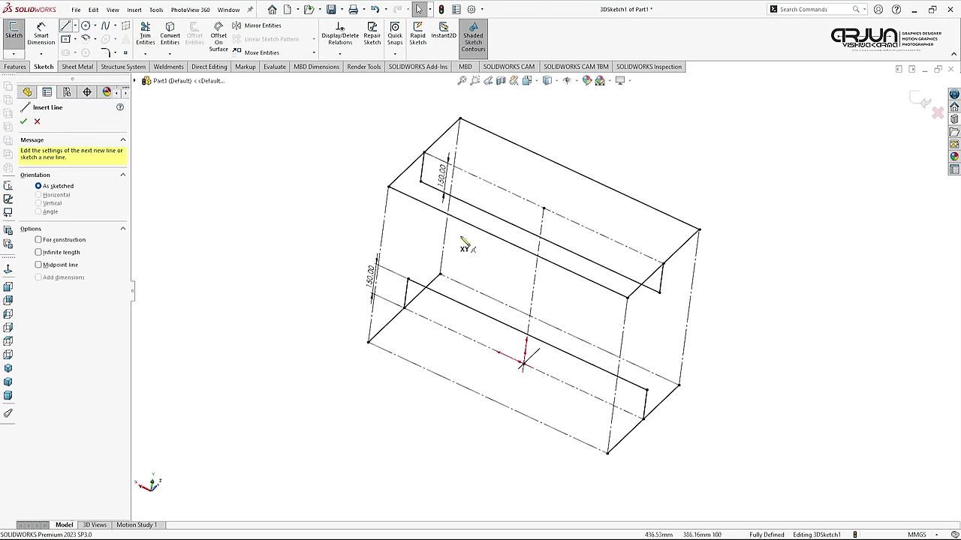
pyautogui.click(519, 227)
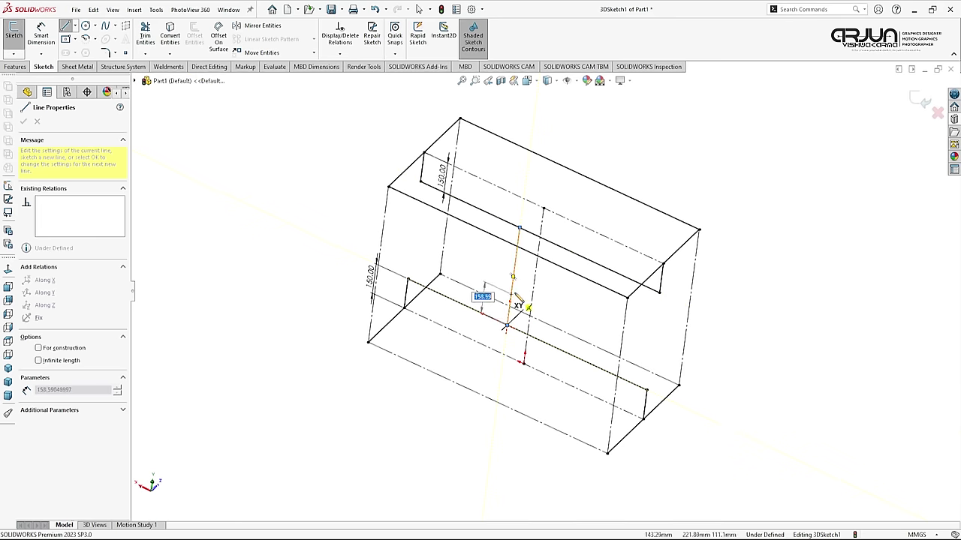
pyautogui.rightClick(526, 292)
pyautogui.click(543, 291)
pyautogui.moveTo(639, 281)
pyautogui.mouseDown(button='middle')
pyautogui.moveTo(594, 286)
pyautogui.moveTo(590, 249)
pyautogui.moveTo(650, 248)
pyautogui.mouseUp(button='middle')
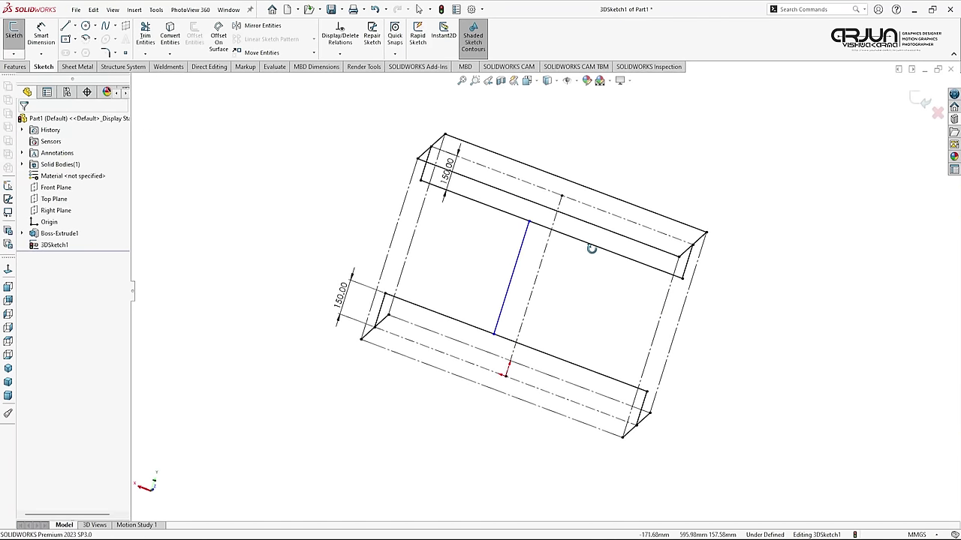
# Draw a second cross line between the top and bottom rails and constrain it Along Y.
pyautogui.click(67, 29)
pyautogui.click(571, 238)
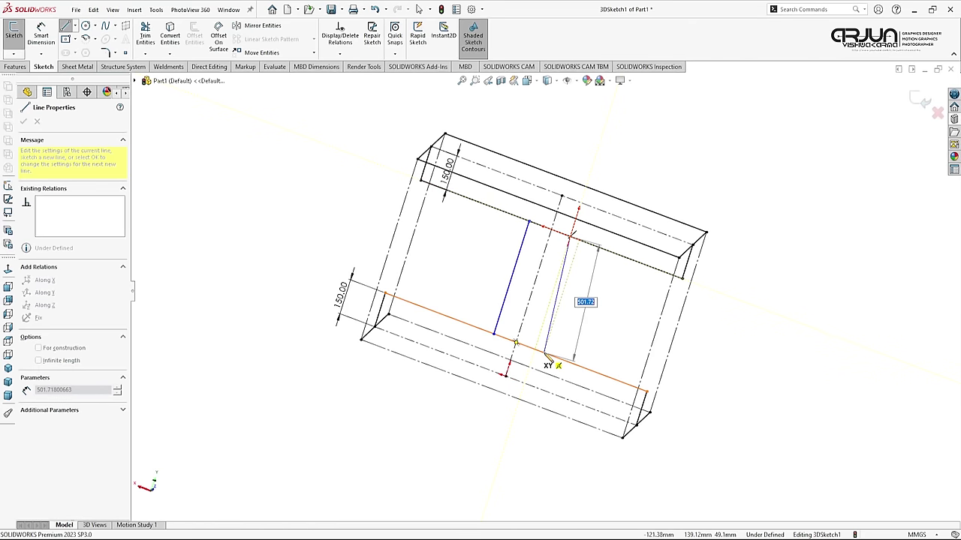
pyautogui.click(544, 354)
pyautogui.rightClick(562, 283)
pyautogui.press('Escape')
pyautogui.click(563, 275)
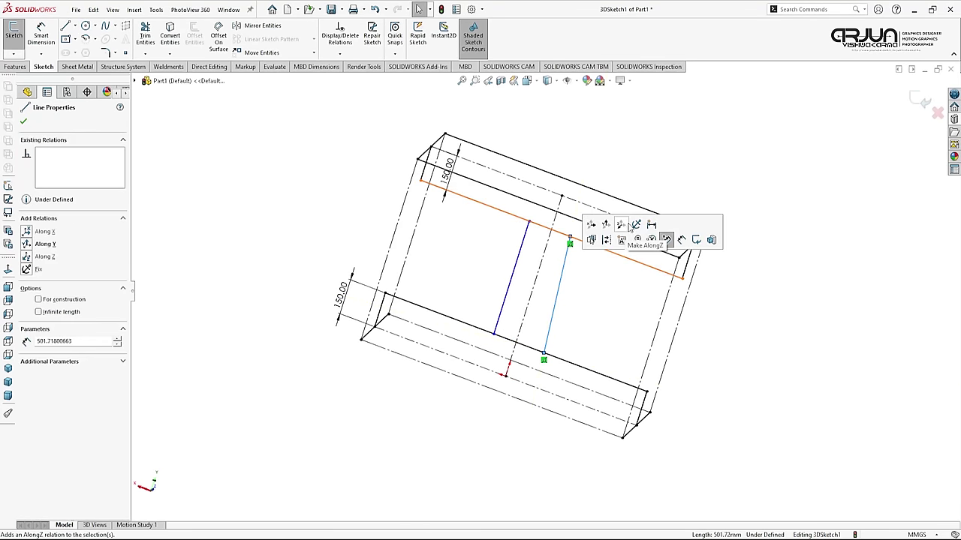
pyautogui.click(523, 239)
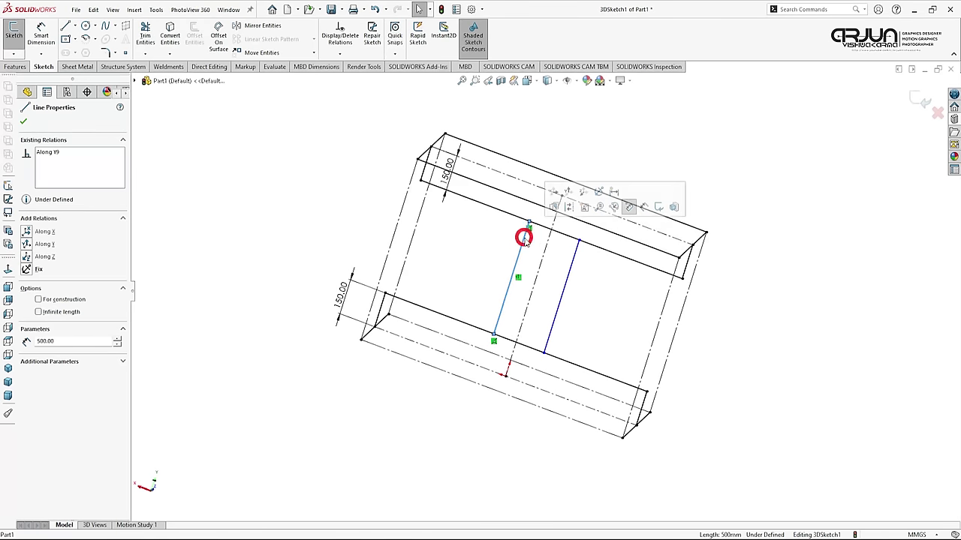
pyautogui.click(599, 308)
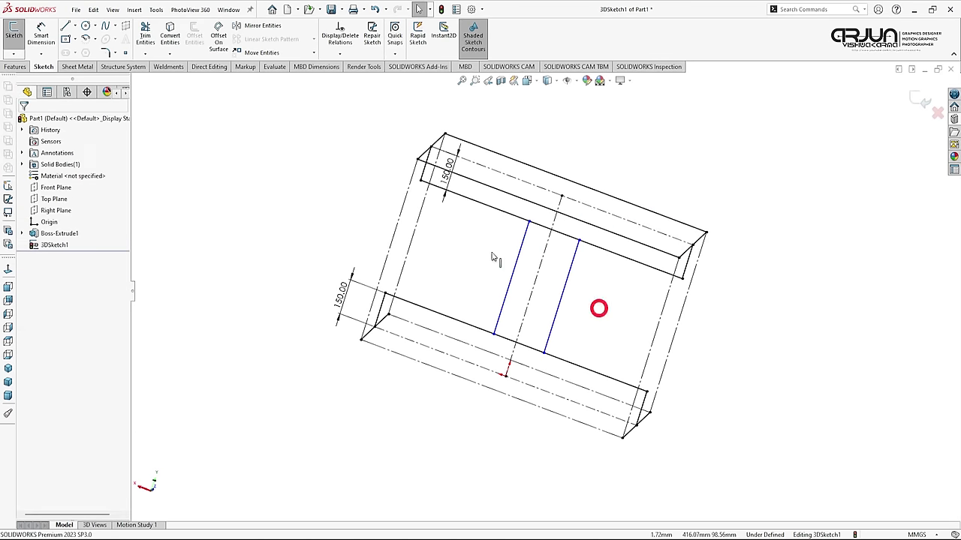
pyautogui.click(42, 34)
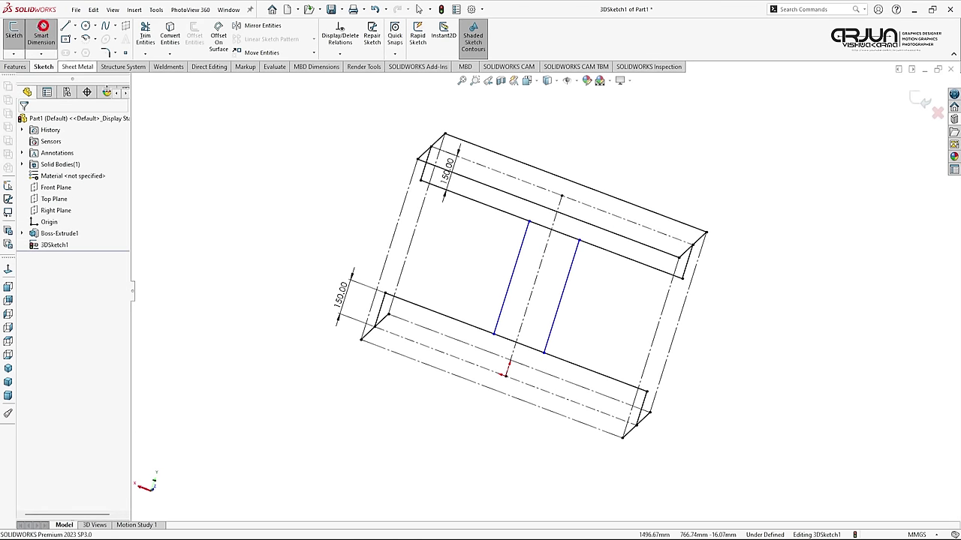
# Dimension the left and right cross members 100 mm from the central construction line.
pyautogui.click(546, 250)
pyautogui.click(526, 232)
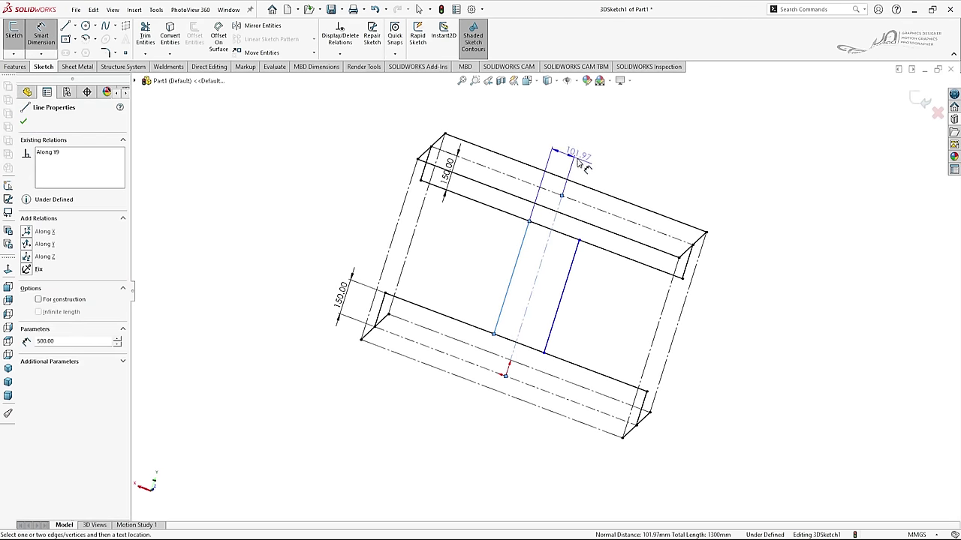
pyautogui.click(577, 153)
pyautogui.press('Return')
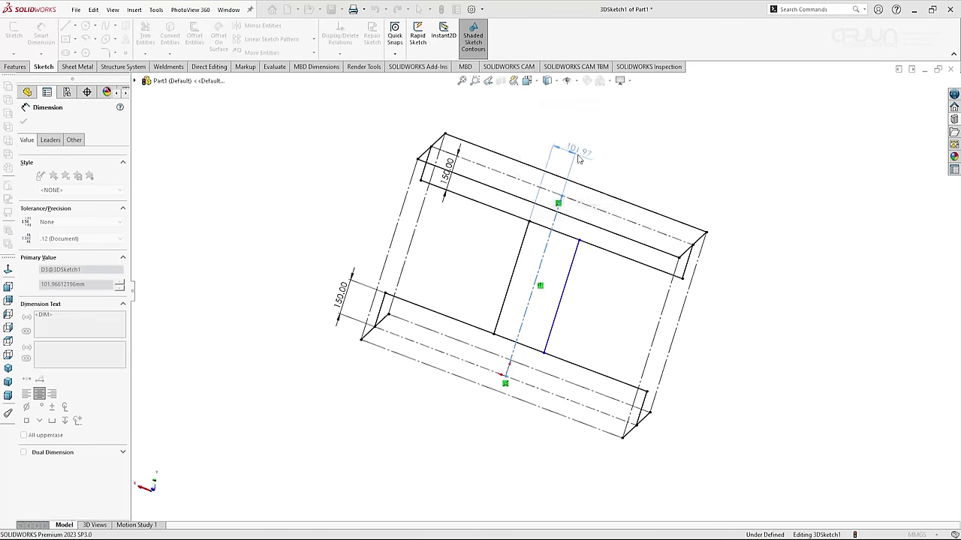
pyautogui.click(565, 254)
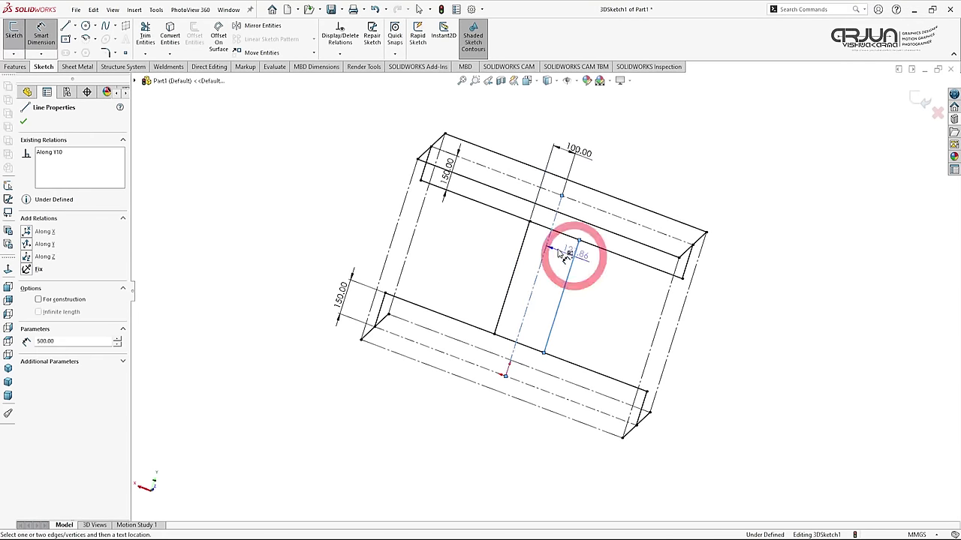
pyautogui.click(643, 186)
pyautogui.press('Return')
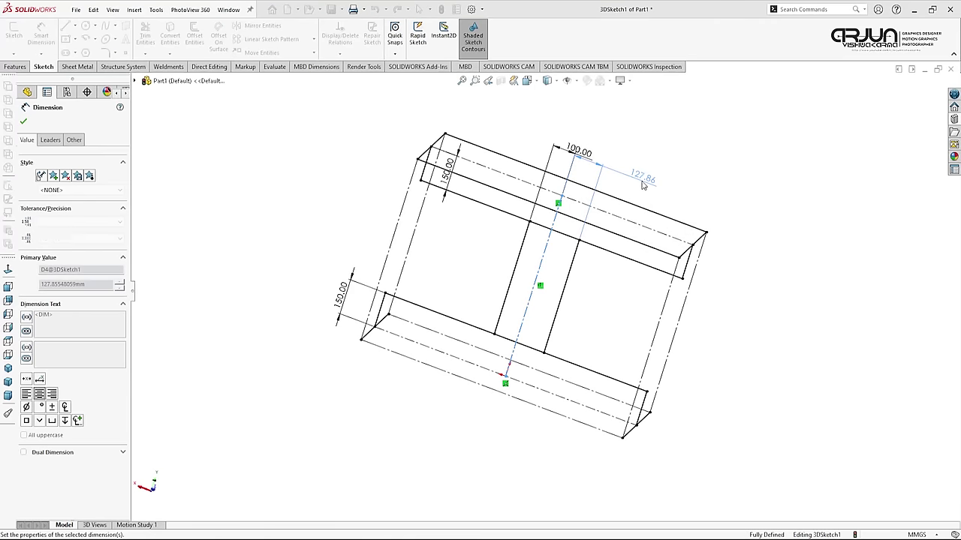
pyautogui.click(24, 121)
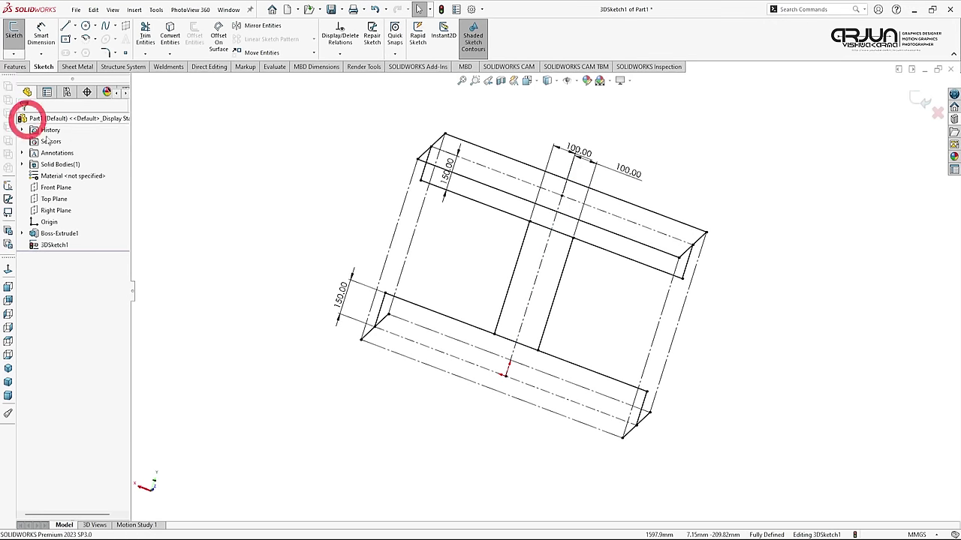
pyautogui.click(64, 37)
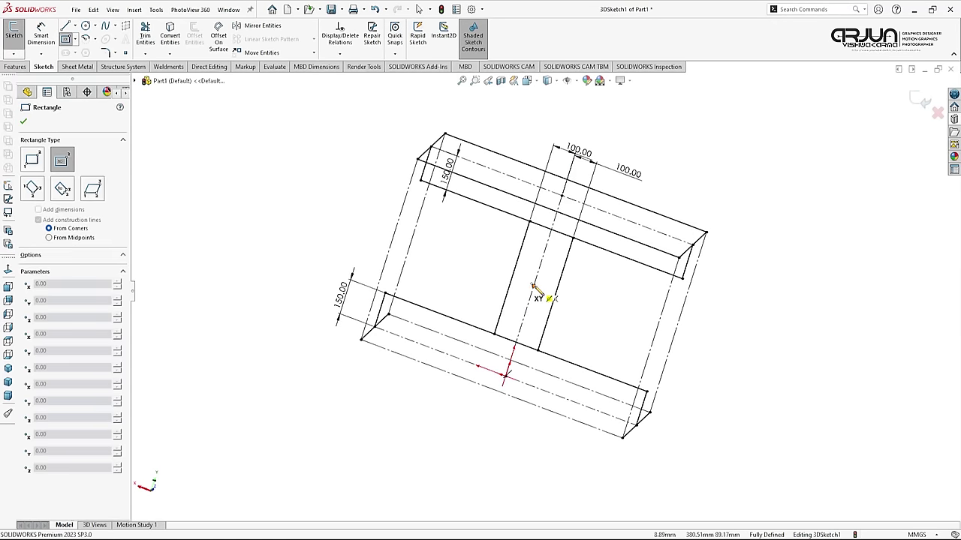
# Draw a centre rectangle midway between the two cross members and accept its size.
pyautogui.click(533, 286)
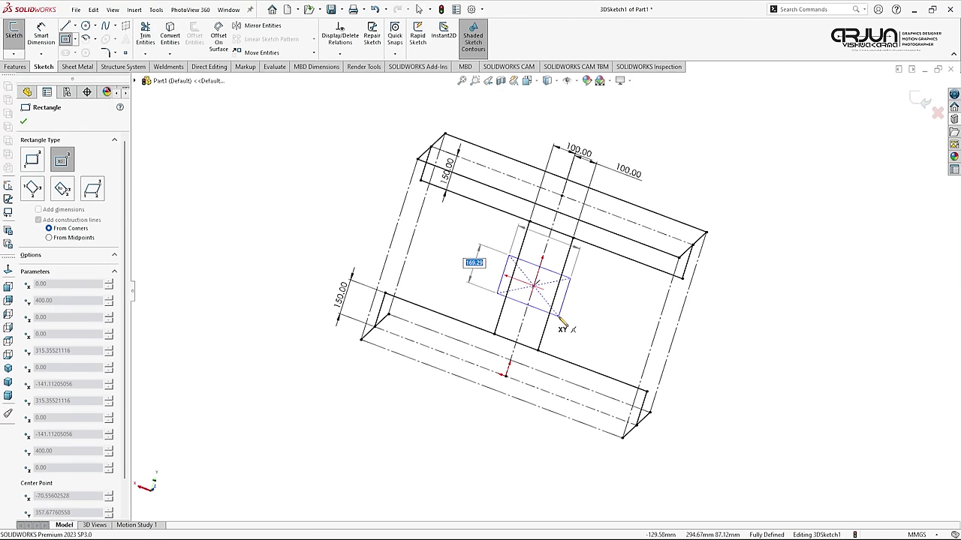
pyautogui.write('200')
pyautogui.press('Tab')
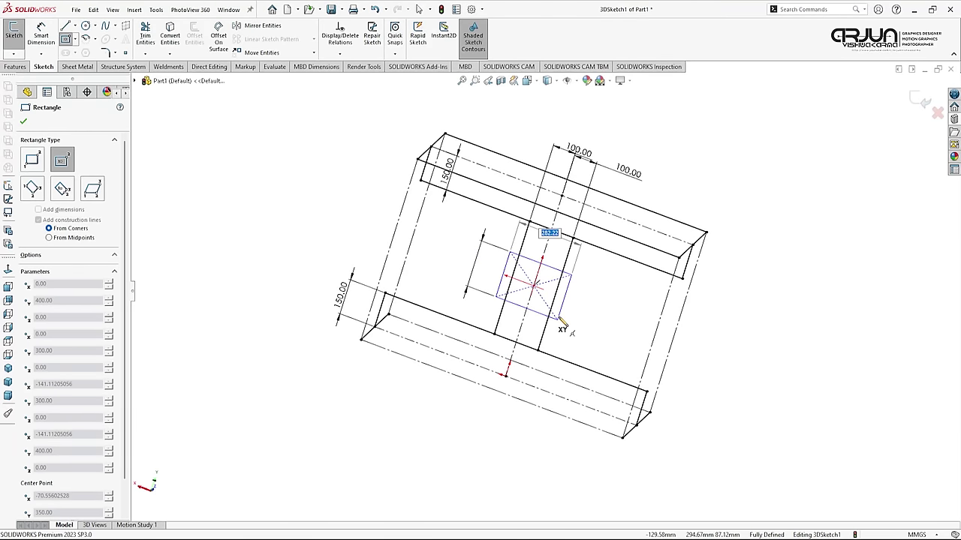
pyautogui.press('Return')
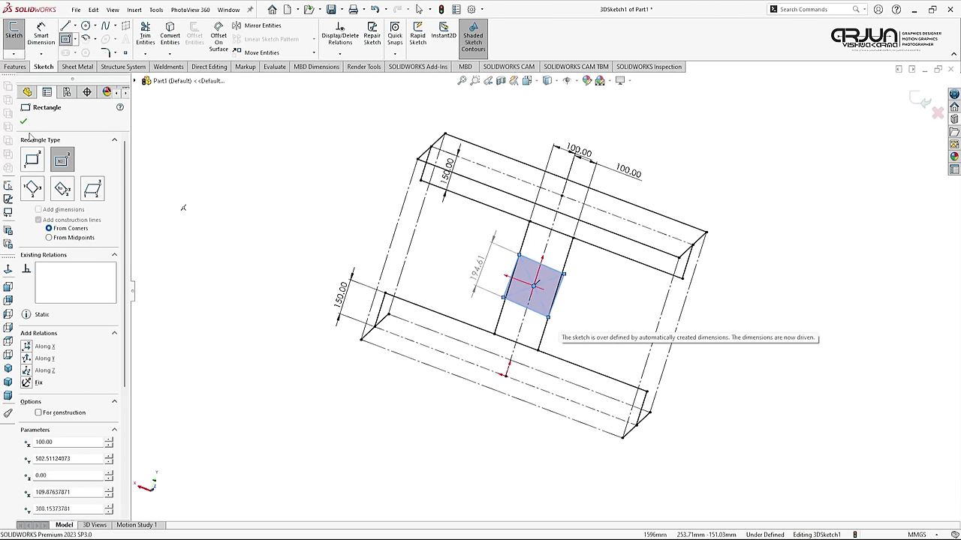
pyautogui.click(23, 121)
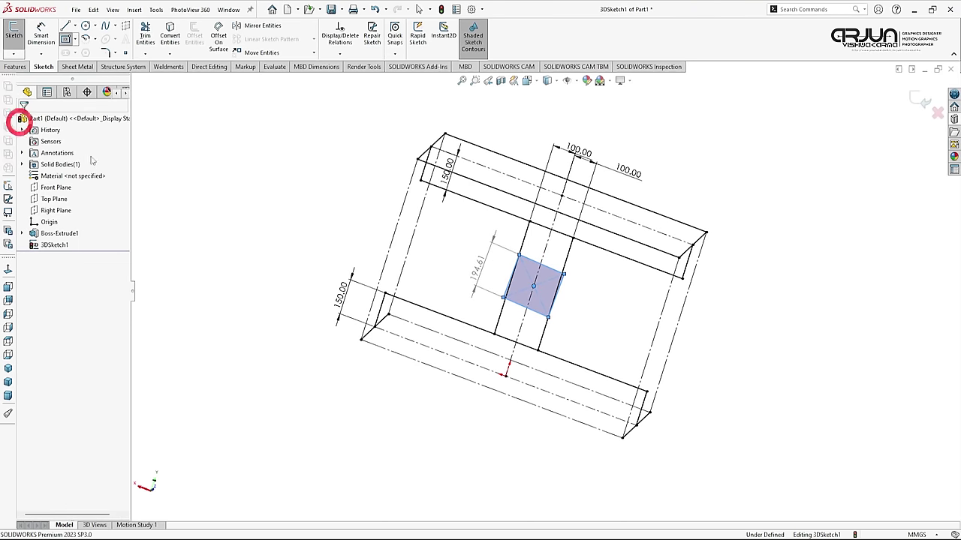
# Select and inspect the rectangle's sides and the adjacent cross member.
pyautogui.click(527, 274)
pyautogui.press('Escape')
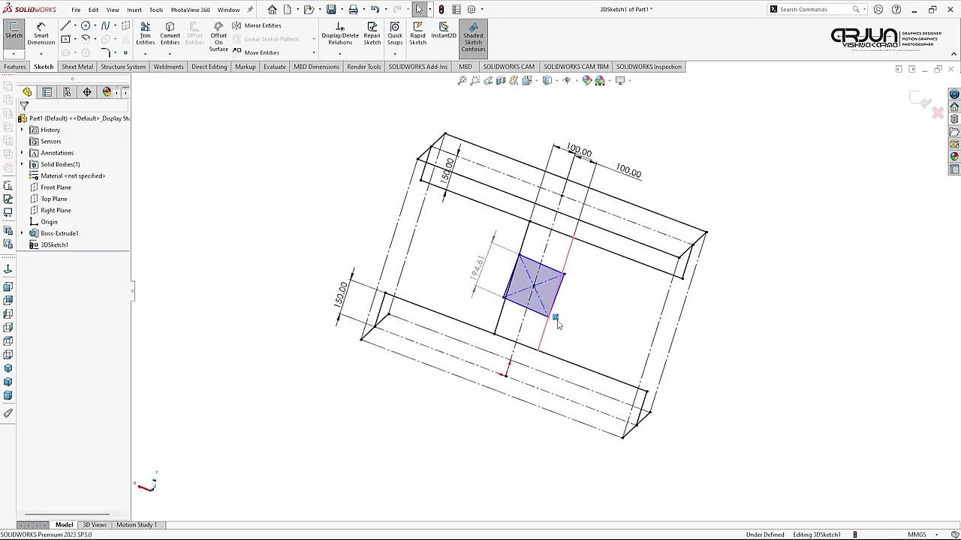
pyautogui.click(522, 242)
pyautogui.press('Escape')
pyautogui.click(528, 277)
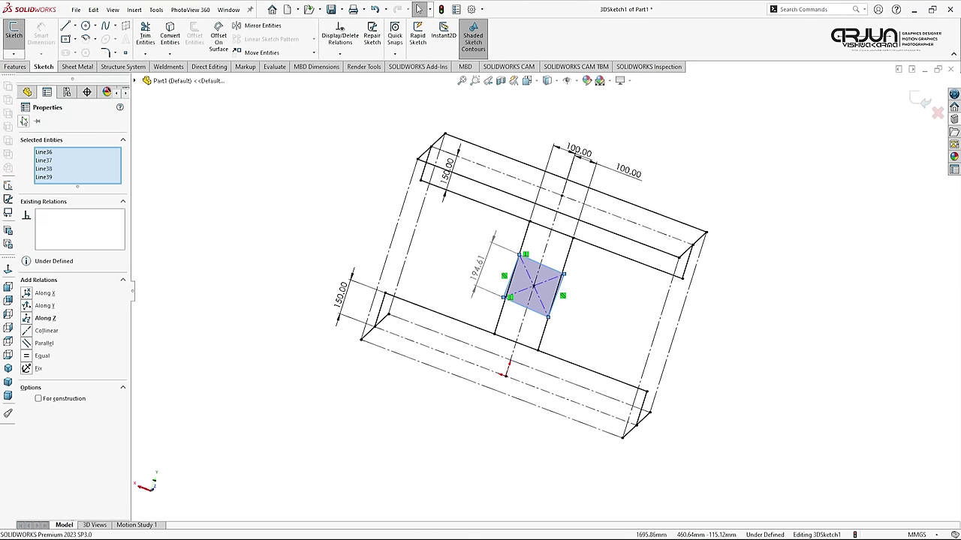
pyautogui.press('Escape')
# From the Front view, make the rectangle's diagonal construction line run along Y.
pyautogui.click(9, 286)
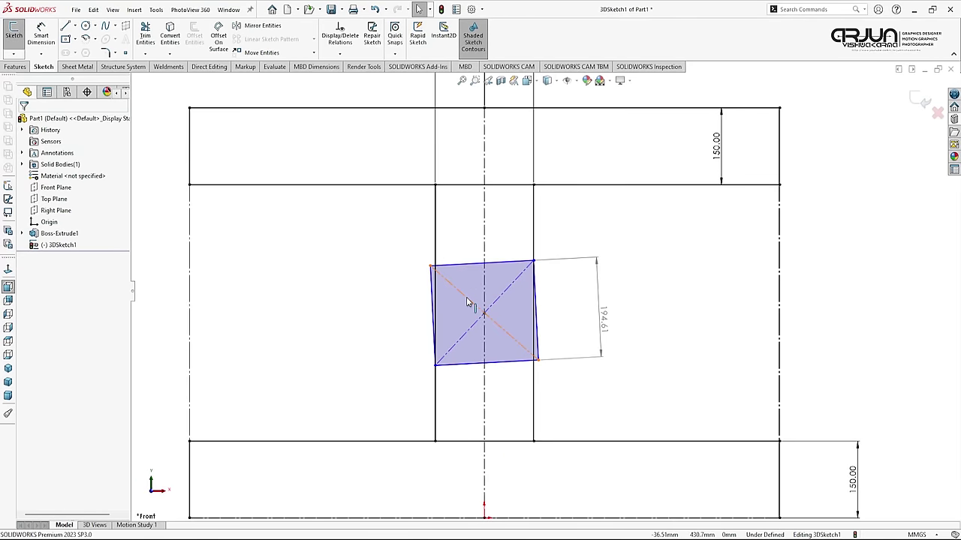
pyautogui.click(466, 298)
pyautogui.click(510, 254)
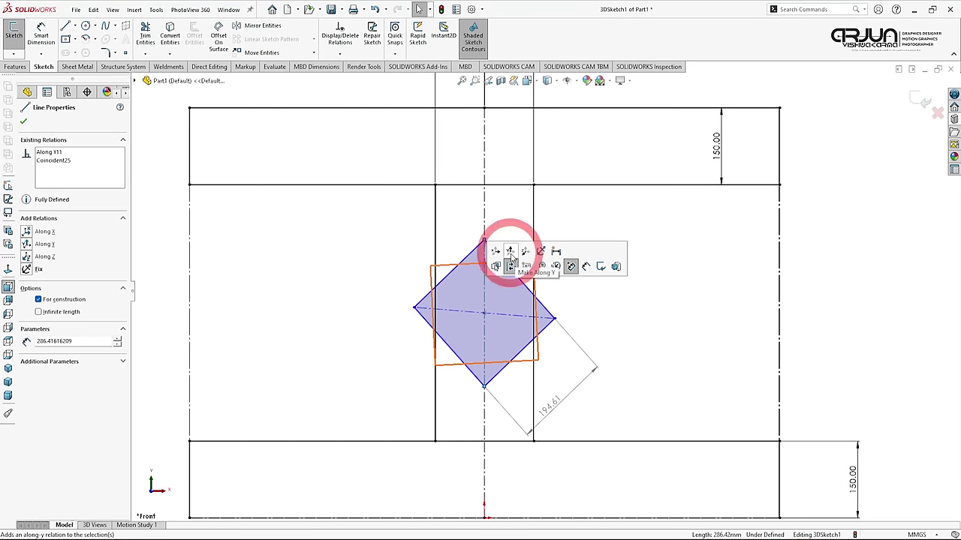
pyautogui.click(629, 299)
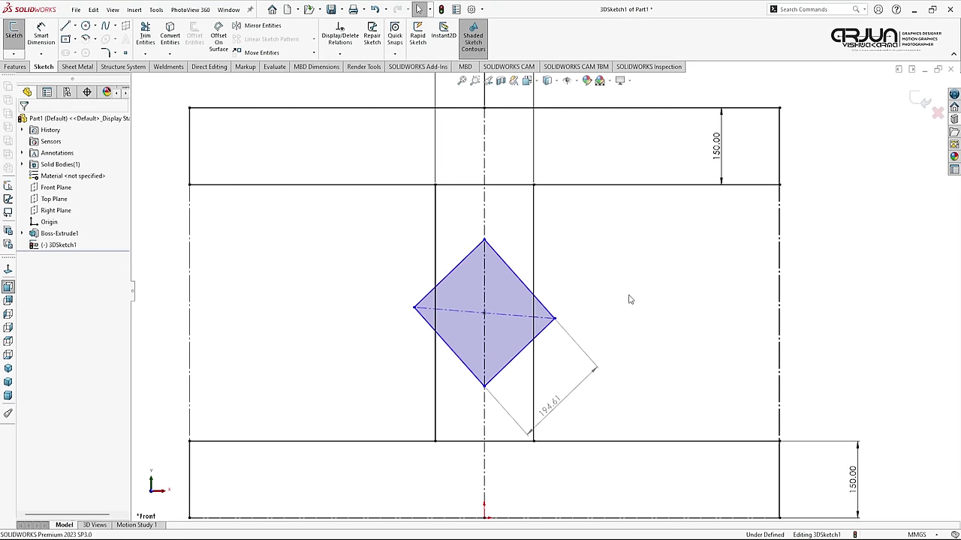
pyautogui.click(629, 299)
# Try editing the driven 194.61 side dimension and move it closer to the square.
pyautogui.doubleClick(548, 405)
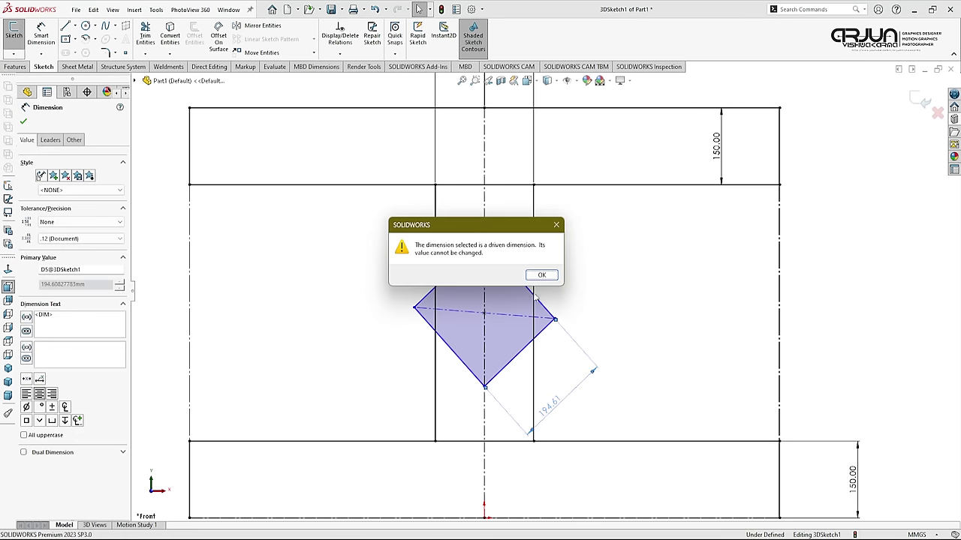
pyautogui.click(541, 276)
pyautogui.moveTo(553, 418); pyautogui.dragTo(552, 368)
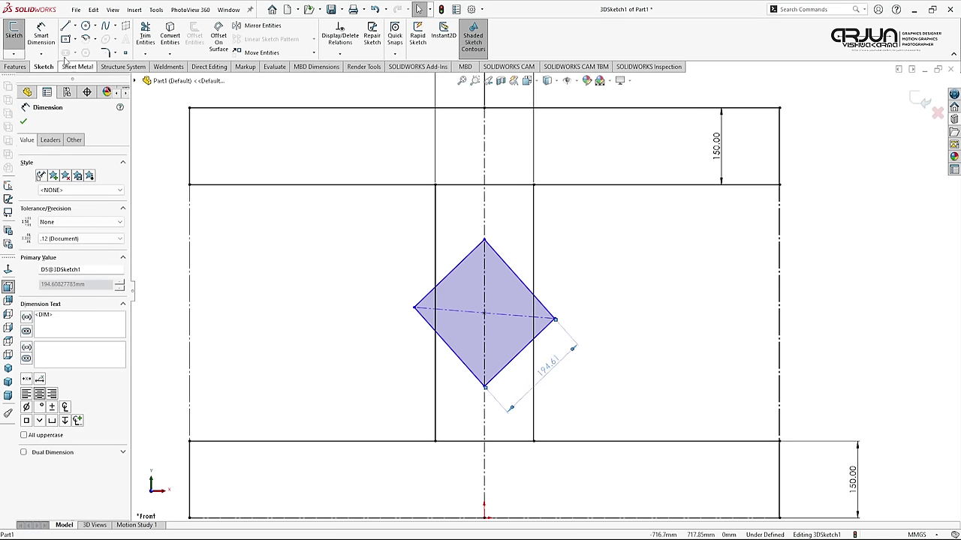
pyautogui.press('Escape')
# Dimension the upper-right edge to 200 mm and delete the 185.21 diagonal dimension.
pyautogui.click(520, 281)
pyautogui.click(562, 254)
pyautogui.write('200')
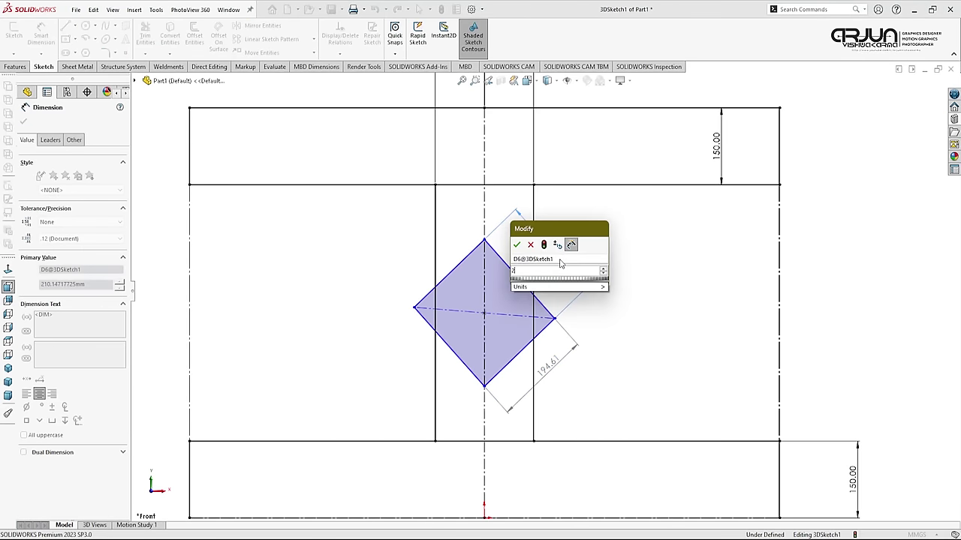
pyautogui.press('Return')
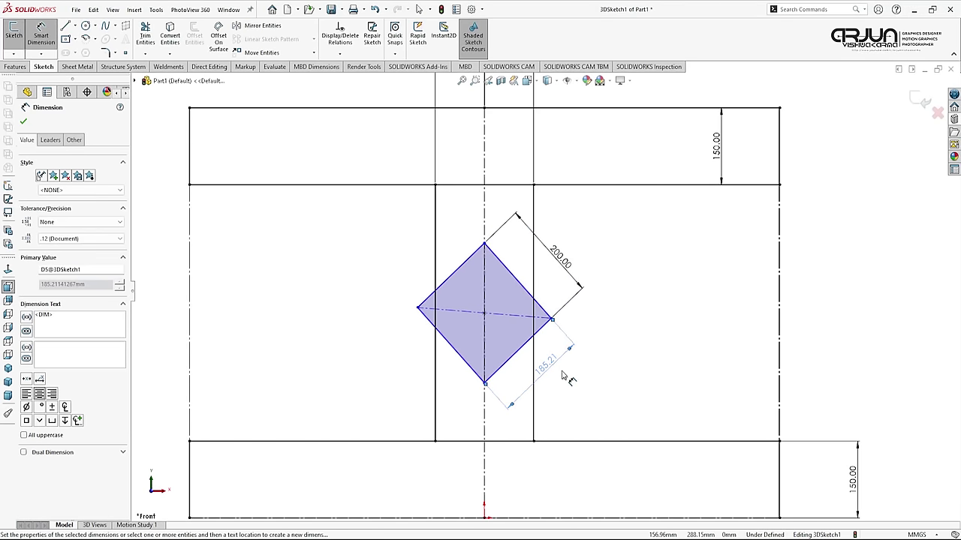
pyautogui.press('Escape')
pyautogui.click(561, 361)
pyautogui.press('Delete')
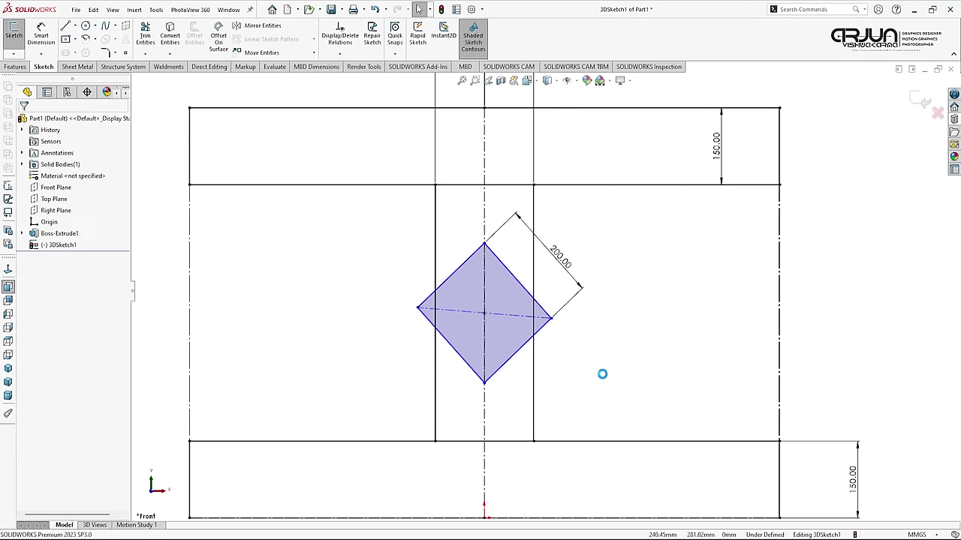
# Add an Equal relation to all four edges of the square.
pyautogui.click(518, 284)
pyautogui.keyDown('shift'); pyautogui.click(452, 273); pyautogui.keyUp('shift')
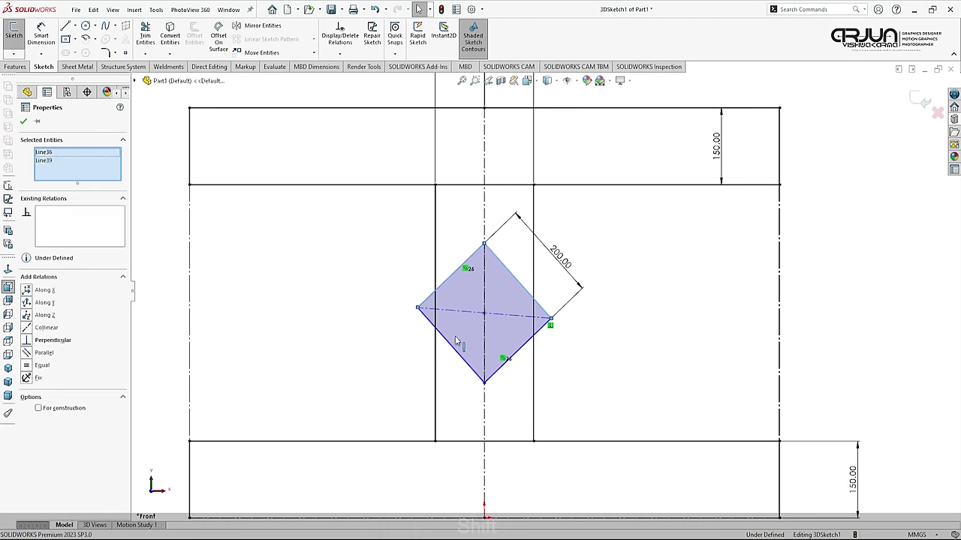
pyautogui.keyDown('shift'); pyautogui.click(461, 358); pyautogui.keyUp('shift')
pyautogui.keyDown('shift'); pyautogui.click(520, 347); pyautogui.keyUp('shift')
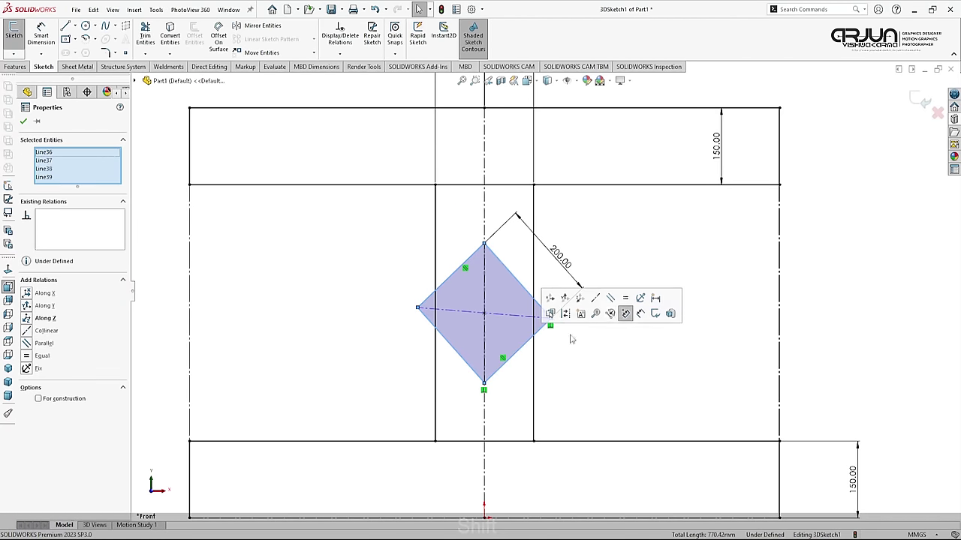
pyautogui.click(624, 299)
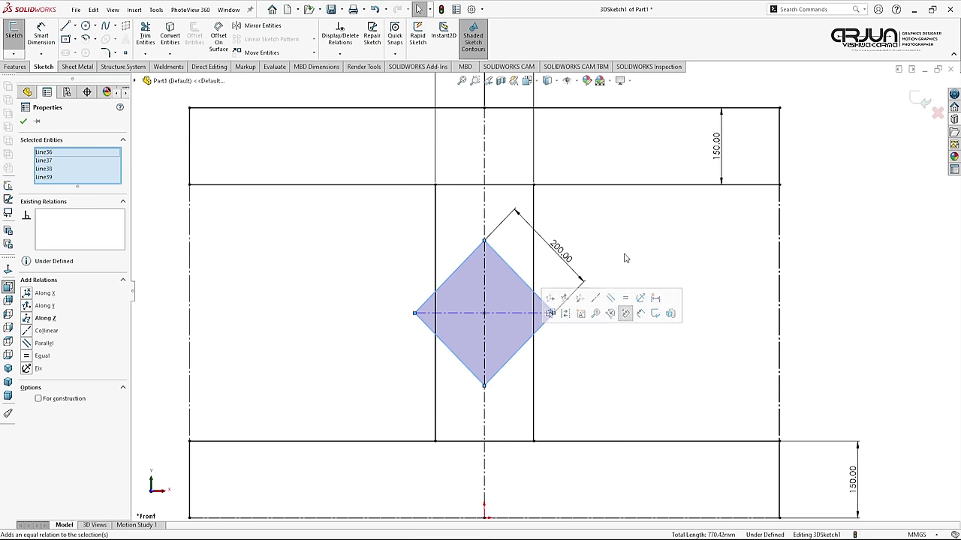
pyautogui.click(624, 258)
pyautogui.moveTo(562, 272); pyautogui.dragTo(555, 274)
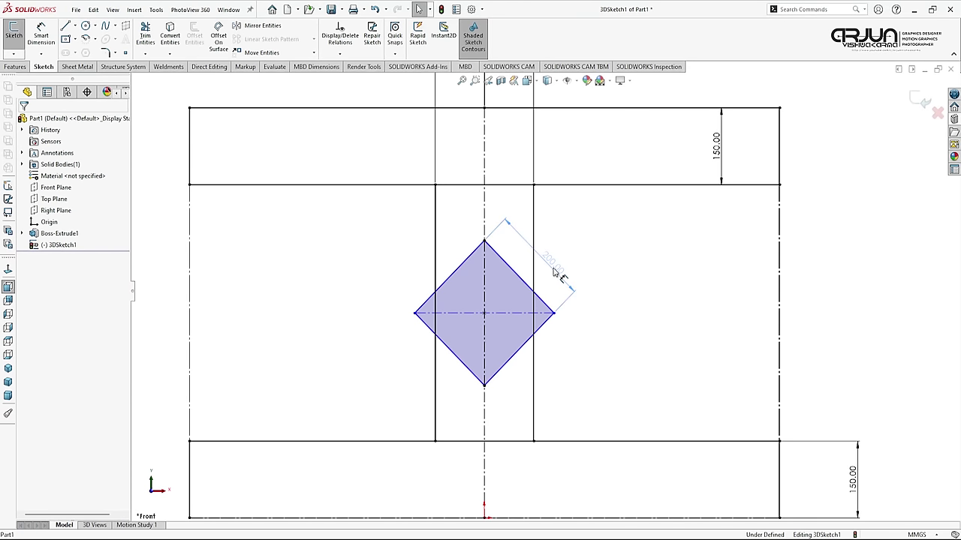
# Attempt an upper-left edge dimension, dismiss the over-defining warning, and fit the sketch.
pyautogui.click(552, 277)
pyautogui.press('d')
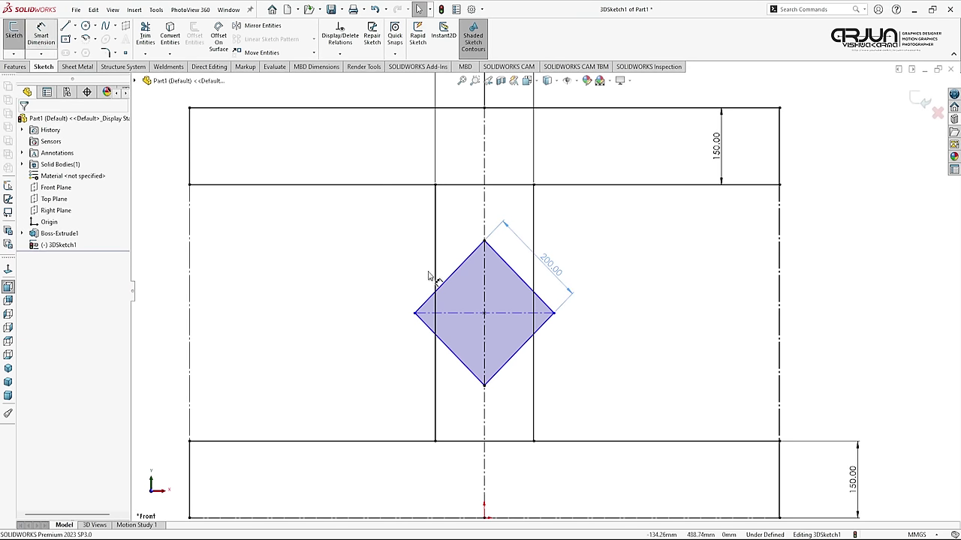
pyautogui.click(450, 274)
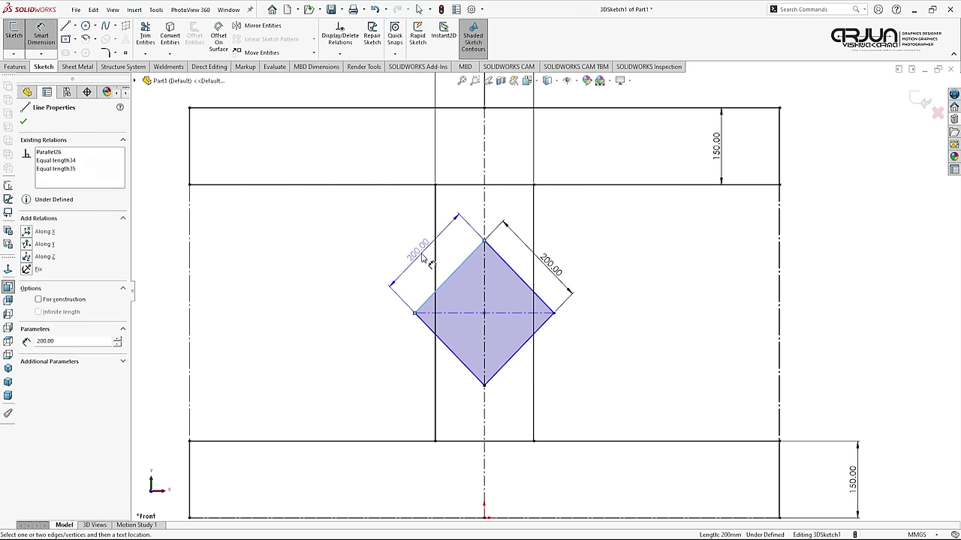
pyautogui.click(423, 258)
pyautogui.click(536, 271)
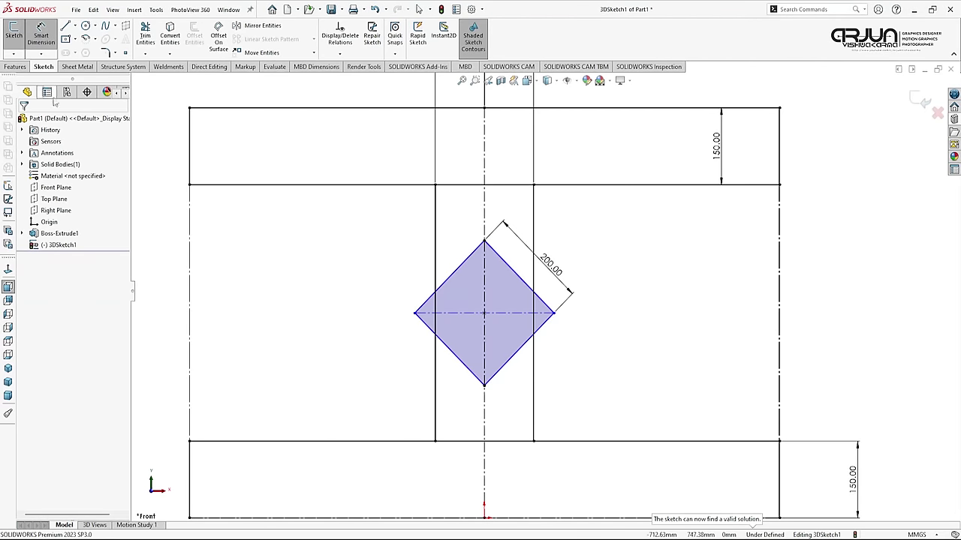
pyautogui.rightClick(358, 219)
pyautogui.click(384, 250)
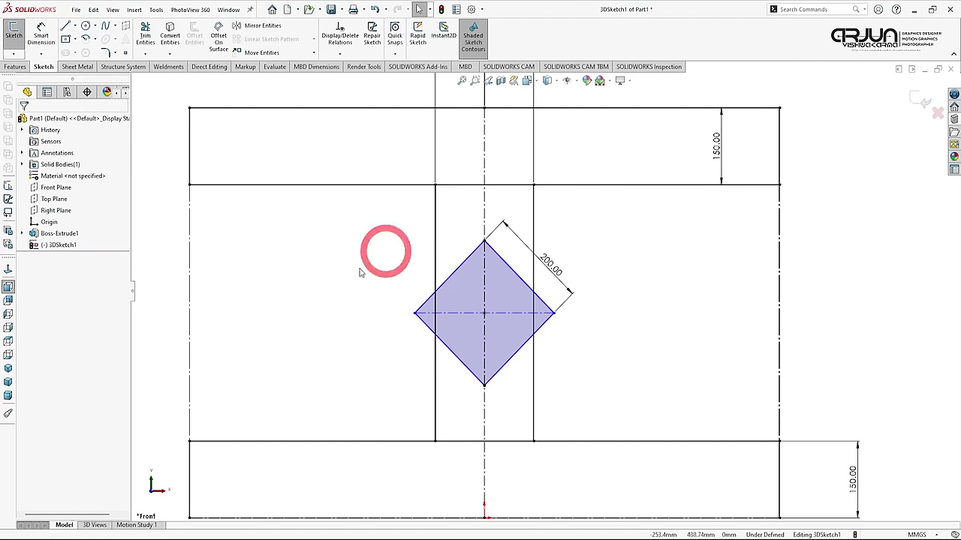
pyautogui.press('f')
pyautogui.moveTo(368, 274)
pyautogui.mouseDown(button='middle')
pyautogui.moveTo(393, 311)
pyautogui.moveTo(395, 325)
pyautogui.moveTo(371, 330)
pyautogui.moveTo(383, 331)
pyautogui.mouseUp(button='middle')
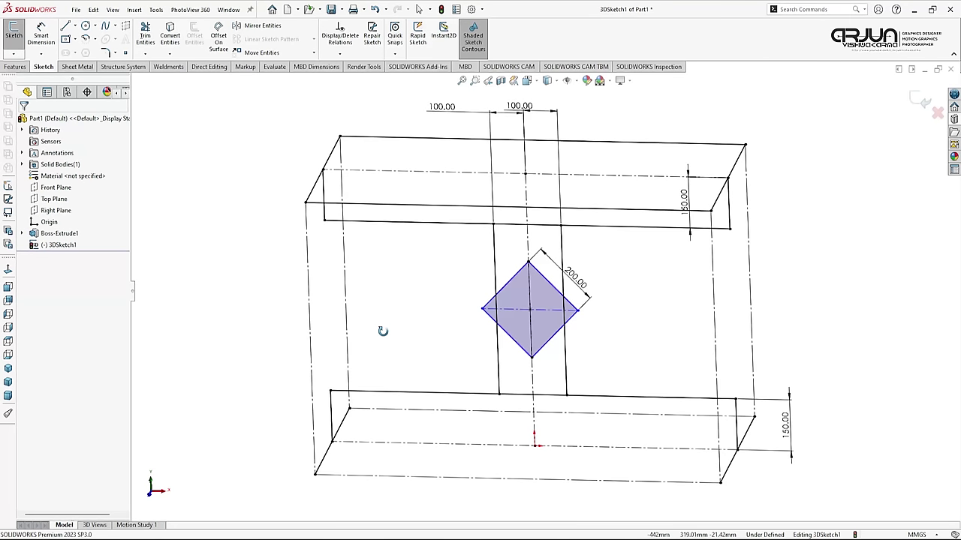
# Power-trim the overlapping horizontal and vertical line pieces beside the diamond.
pyautogui.moveTo(425, 313)
pyautogui.mouseDown(button='middle')
pyautogui.moveTo(440, 248)
pyautogui.moveTo(451, 287)
pyautogui.mouseUp(button='middle')
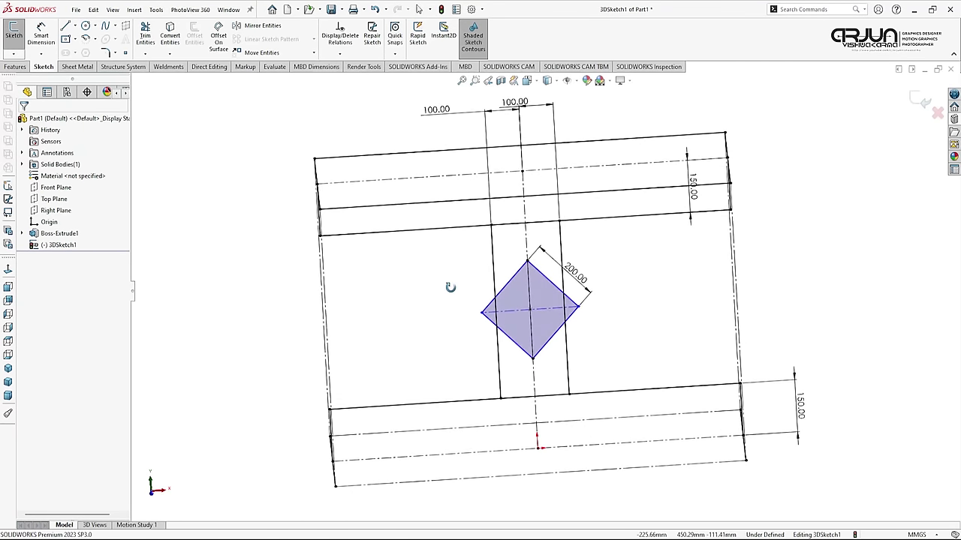
pyautogui.click(147, 34)
pyautogui.click(506, 226)
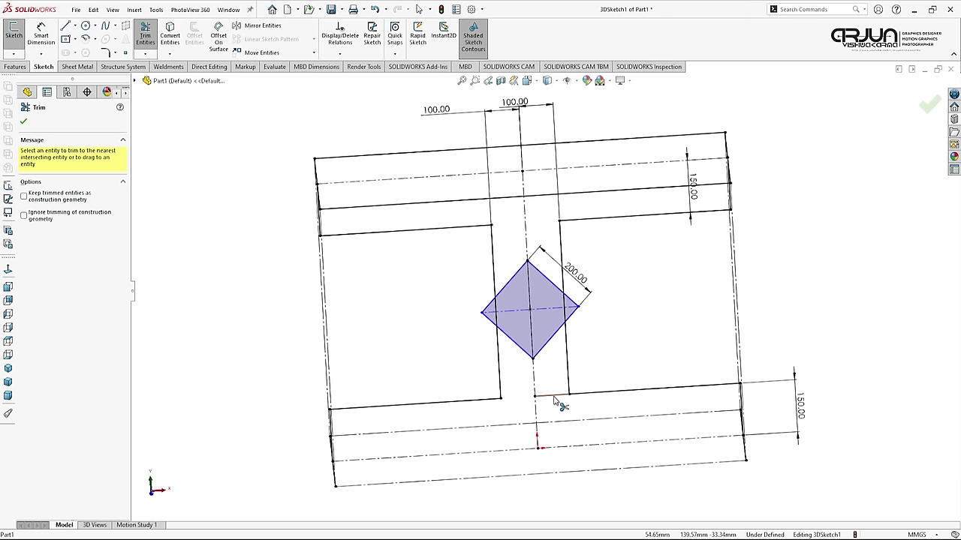
pyautogui.click(564, 305)
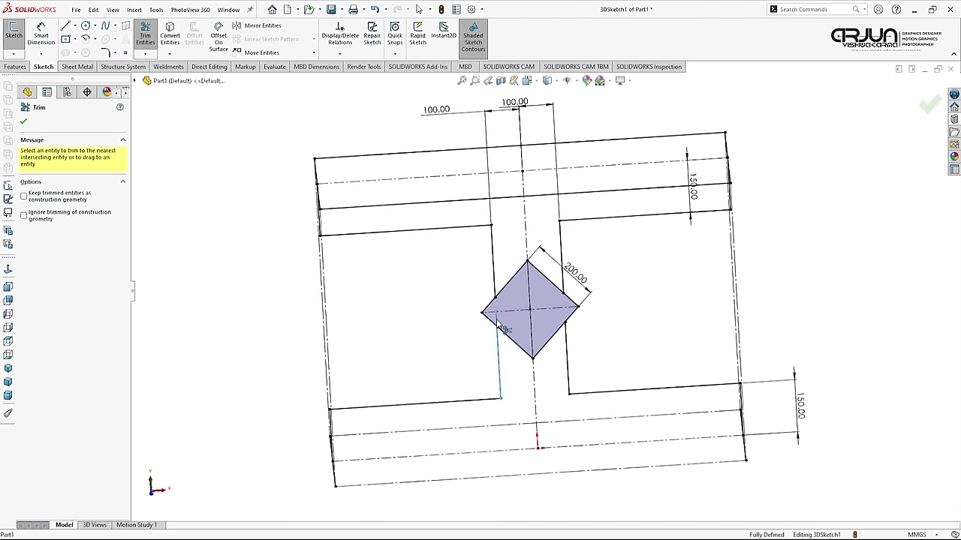
pyautogui.moveTo(461, 376)
pyautogui.mouseDown(button='middle')
pyautogui.moveTo(386, 343)
pyautogui.moveTo(393, 381)
pyautogui.mouseUp(button='middle')
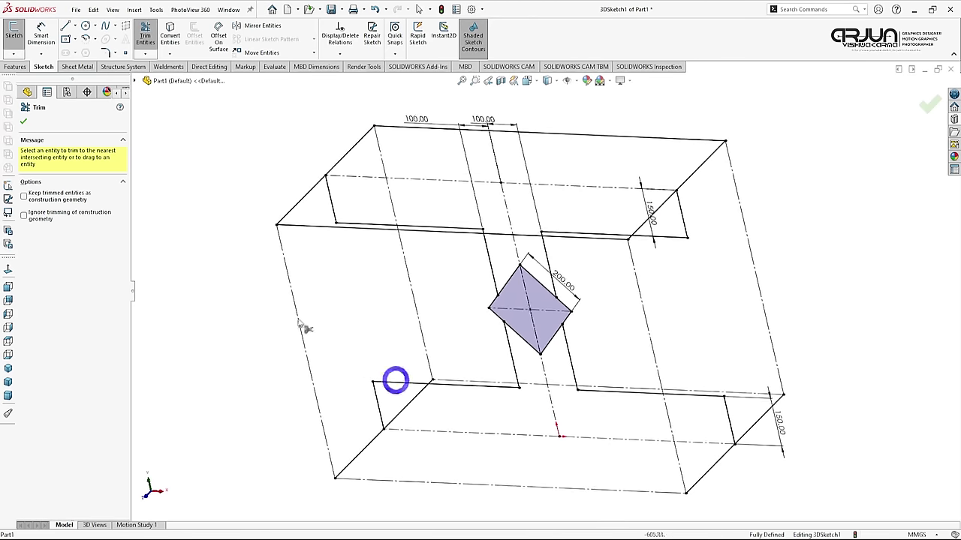
pyautogui.click(24, 122)
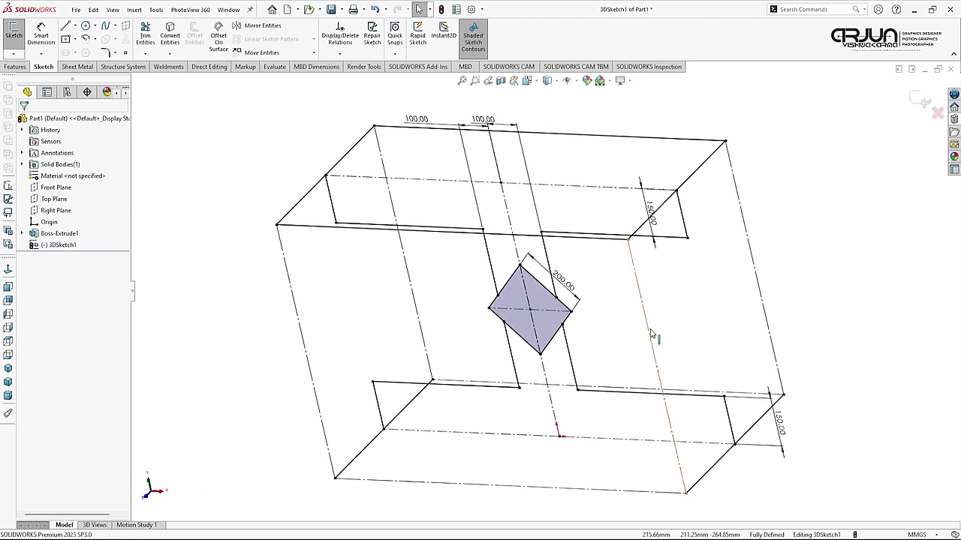
# Exit the now fully defined 3DSketch1.
pyautogui.scroll(3, 652, 334)
pyautogui.moveTo(604, 338); pyautogui.dragTo(607, 322, button='middle')
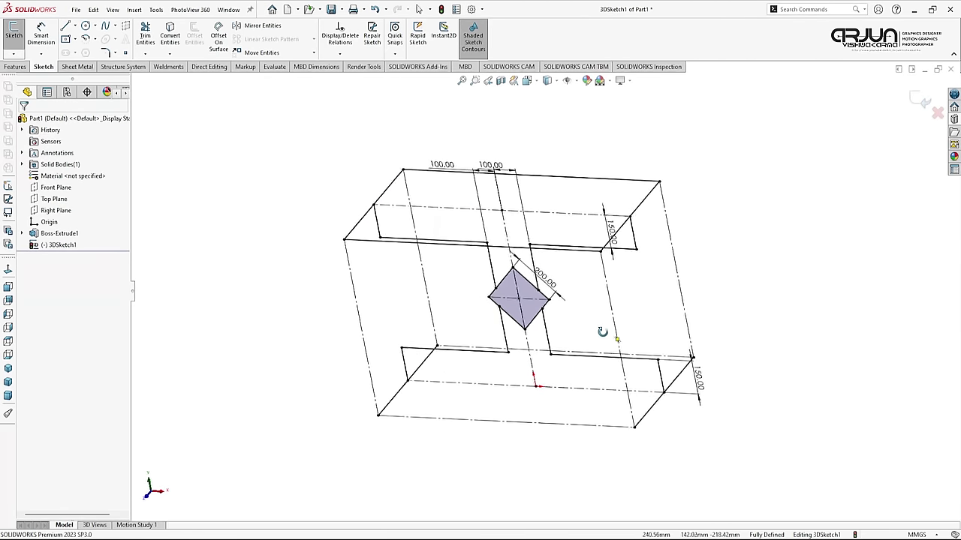
pyautogui.click(924, 99)
pyautogui.moveTo(616, 154)
pyautogui.mouseDown(button='middle')
pyautogui.moveTo(564, 152)
pyautogui.moveTo(575, 165)
pyautogui.moveTo(568, 150)
pyautogui.mouseUp(button='middle')
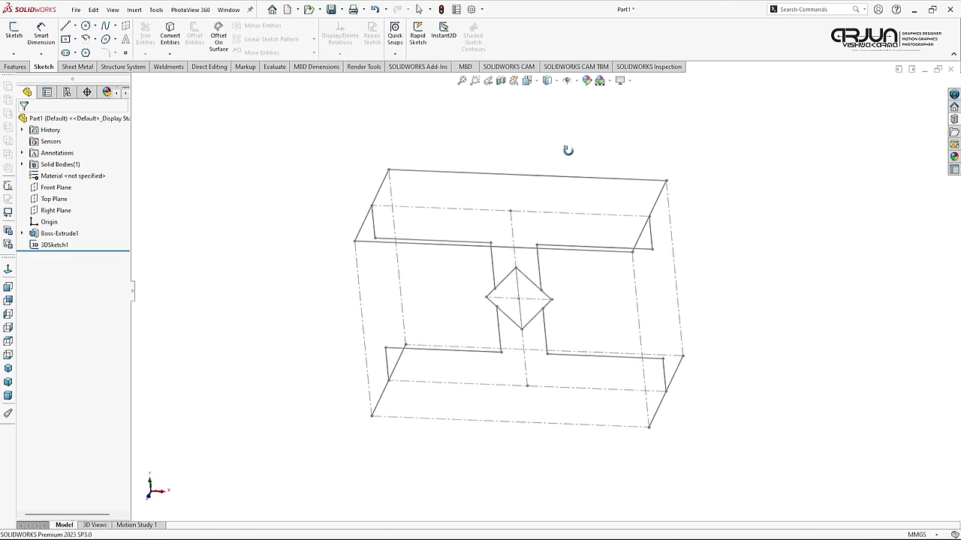
# Set up an ISO square tube 30 x 30 x 2.6 structural member, cancel it, and select 3DSketch1.
pyautogui.click(181, 67)
pyautogui.click(73, 34)
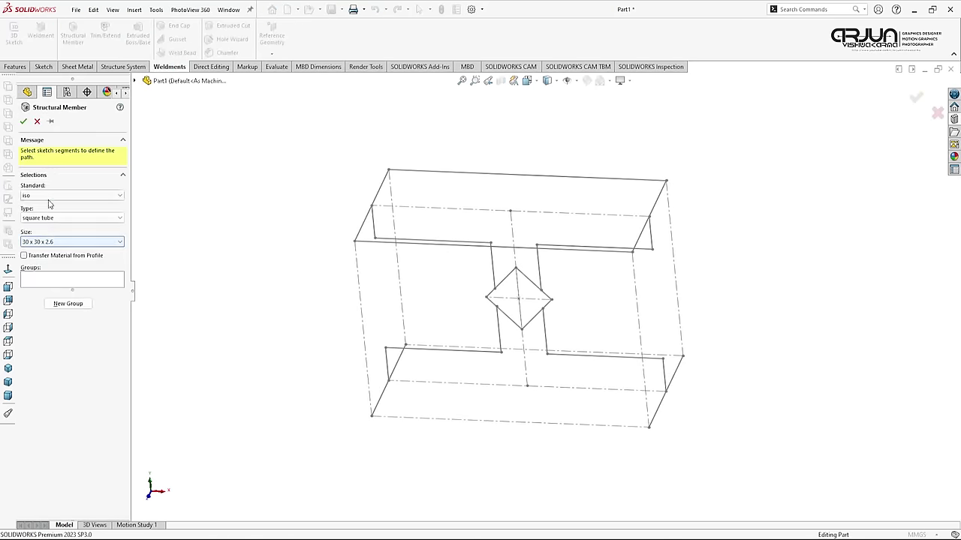
pyautogui.click(47, 194)
pyautogui.click(47, 257)
pyautogui.click(54, 218)
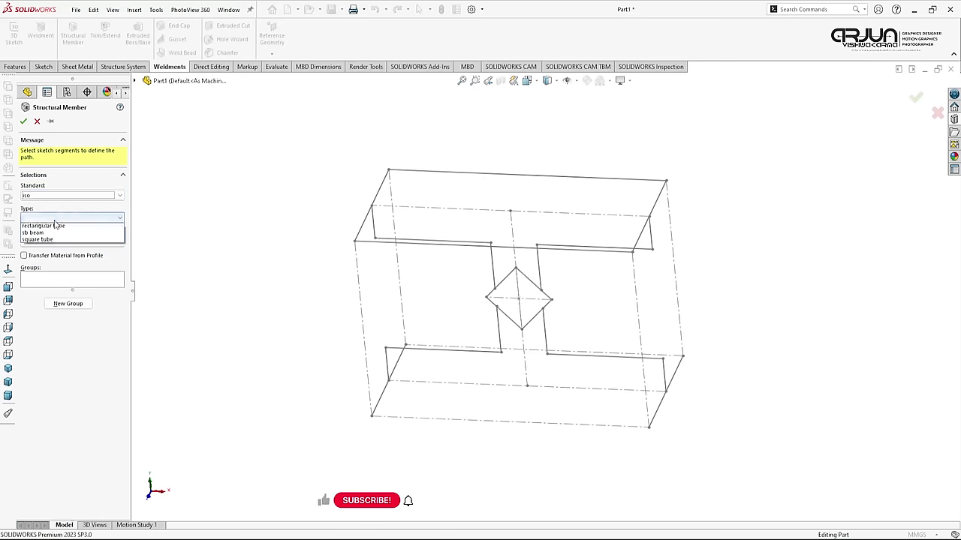
pyautogui.click(48, 257)
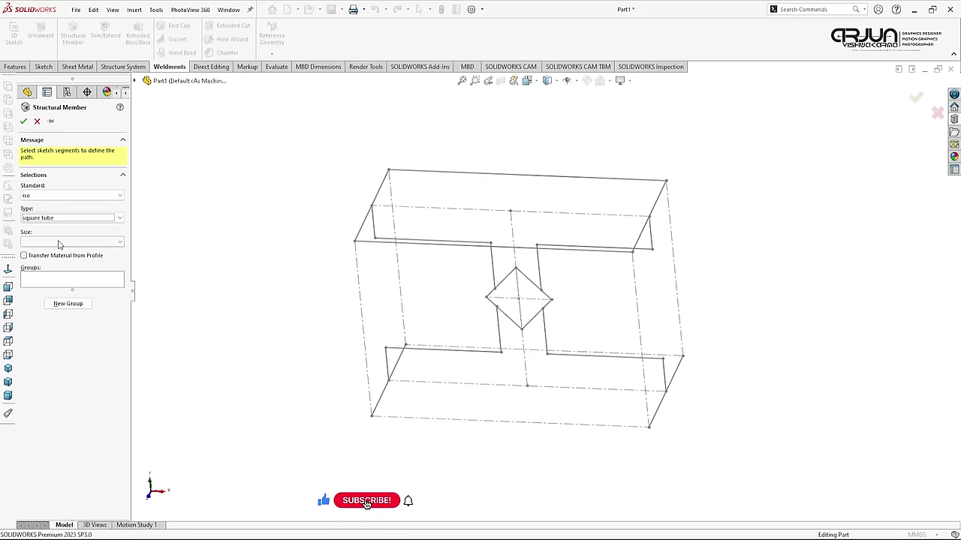
pyautogui.click(59, 243)
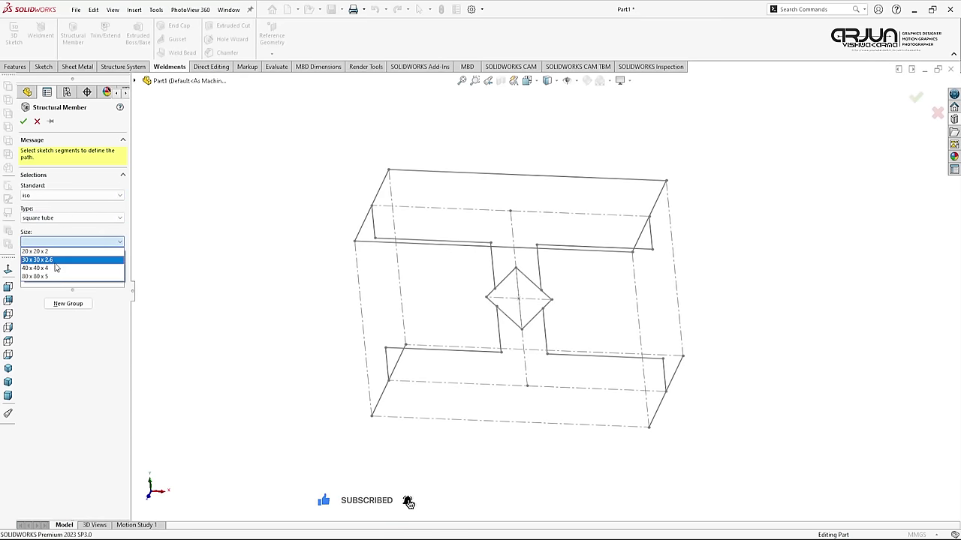
pyautogui.click(45, 260)
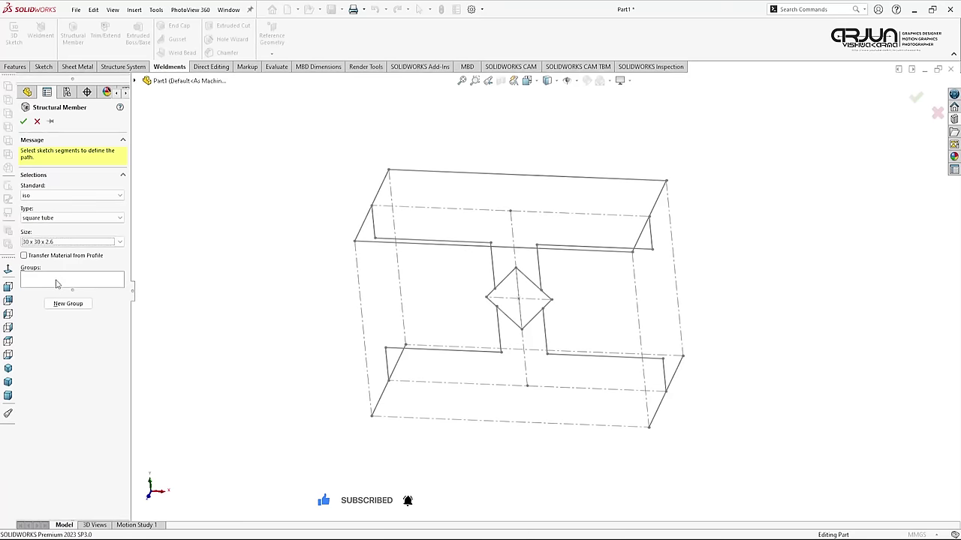
pyautogui.click(56, 283)
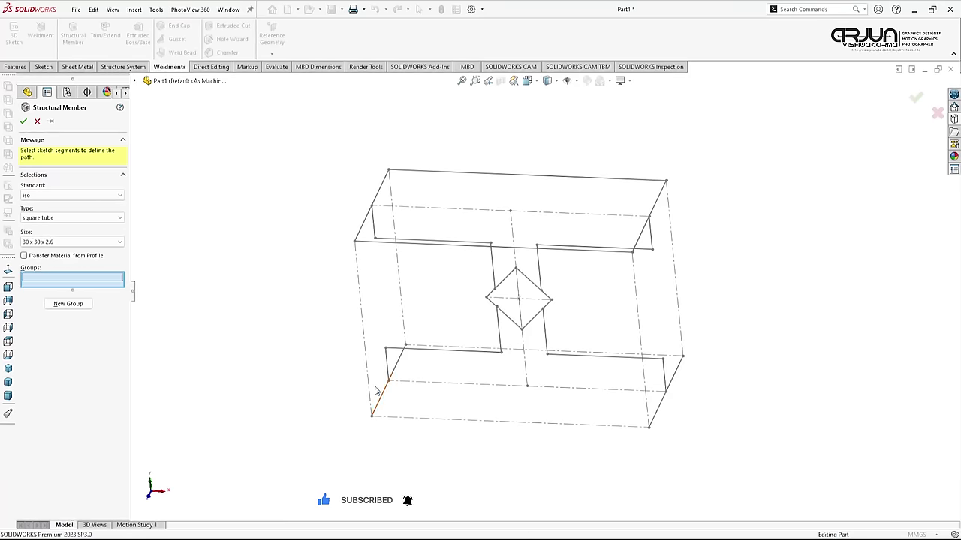
pyautogui.press('Escape')
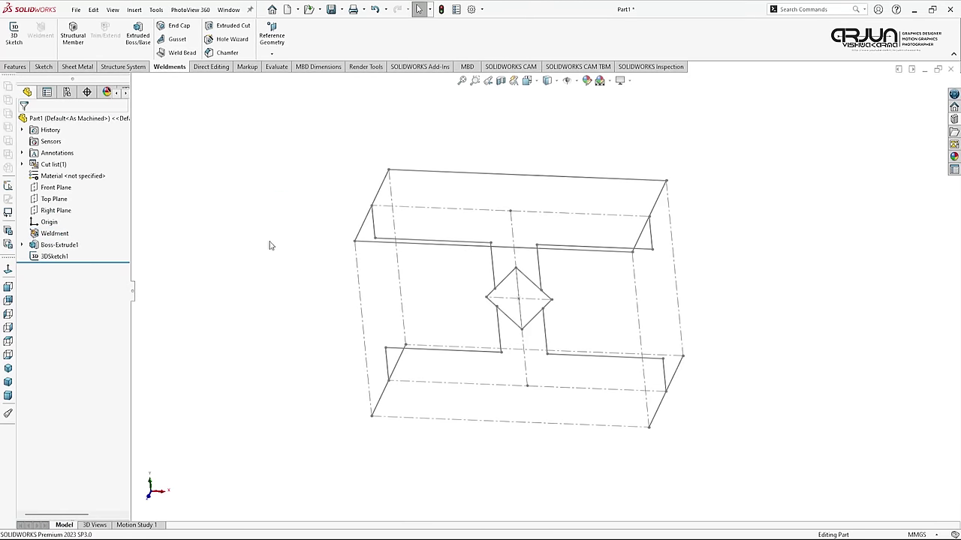
pyautogui.click(54, 261)
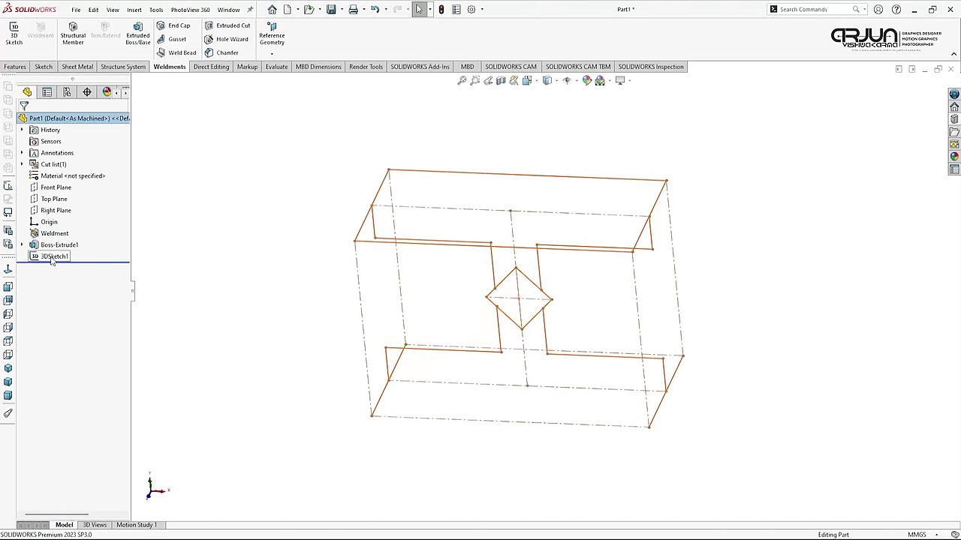
# Reopen 3DSketch1 and draw a 50 mm vertical stub at the lower-left corner.
pyautogui.click(51, 257)
pyautogui.click(58, 219)
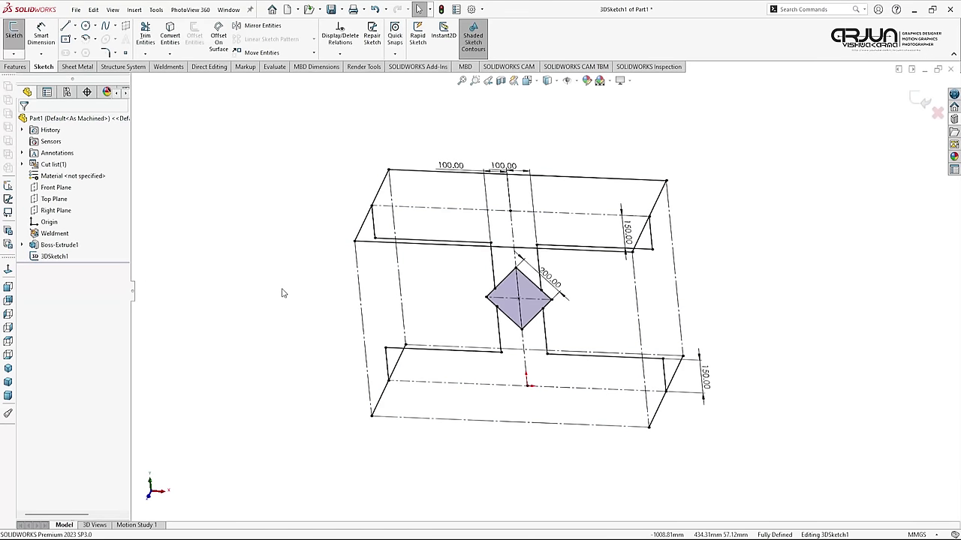
pyautogui.click(66, 27)
pyautogui.click(370, 415)
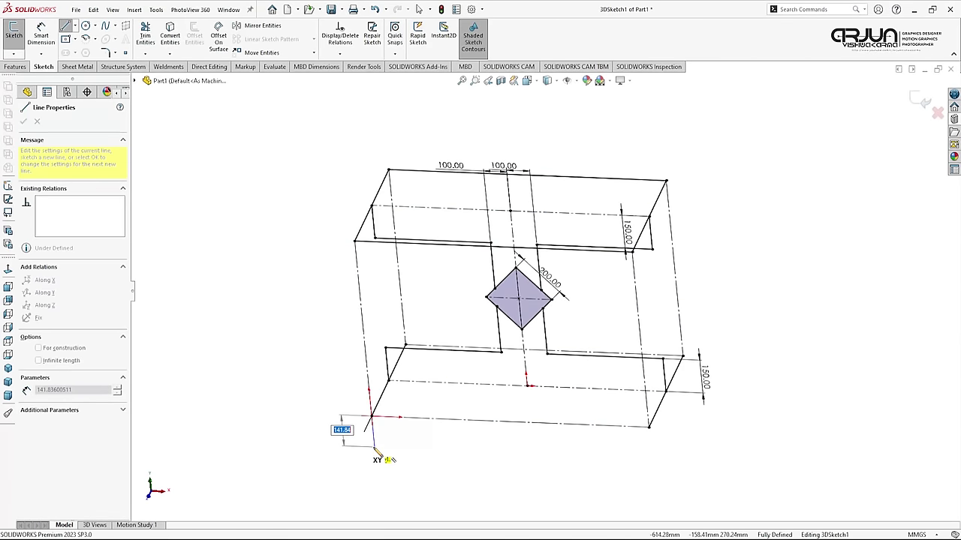
pyautogui.write('850')
pyautogui.press('Return')
pyautogui.press('Escape')
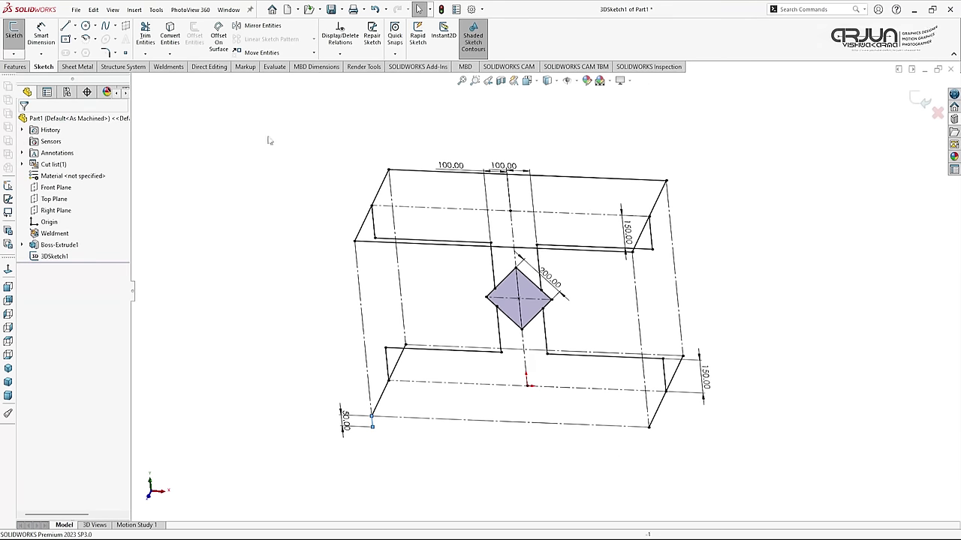
# Add 50 mm vertical stubs at the lower-right and right corners.
pyautogui.click(66, 26)
pyautogui.click(649, 428)
pyautogui.write('50')
pyautogui.press('Return')
pyautogui.press('Escape')
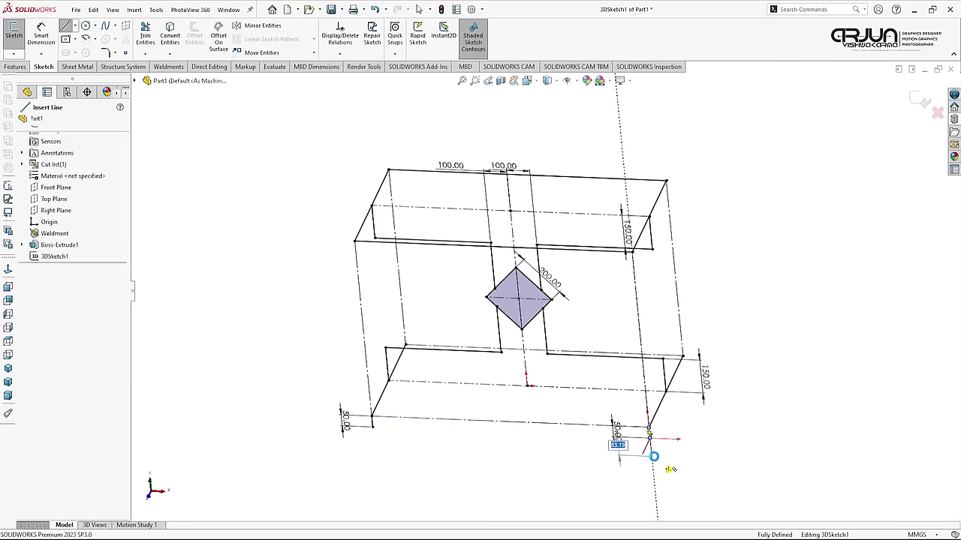
pyautogui.press('Escape')
pyautogui.scroll(-2, 676, 448)
pyautogui.moveTo(795, 348); pyautogui.dragTo(768, 351, button='right')
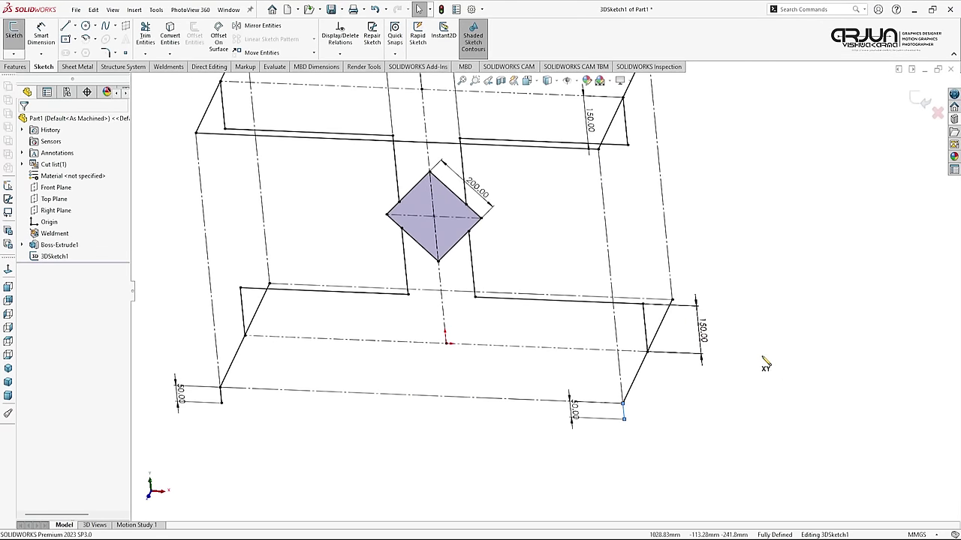
pyautogui.click(671, 301)
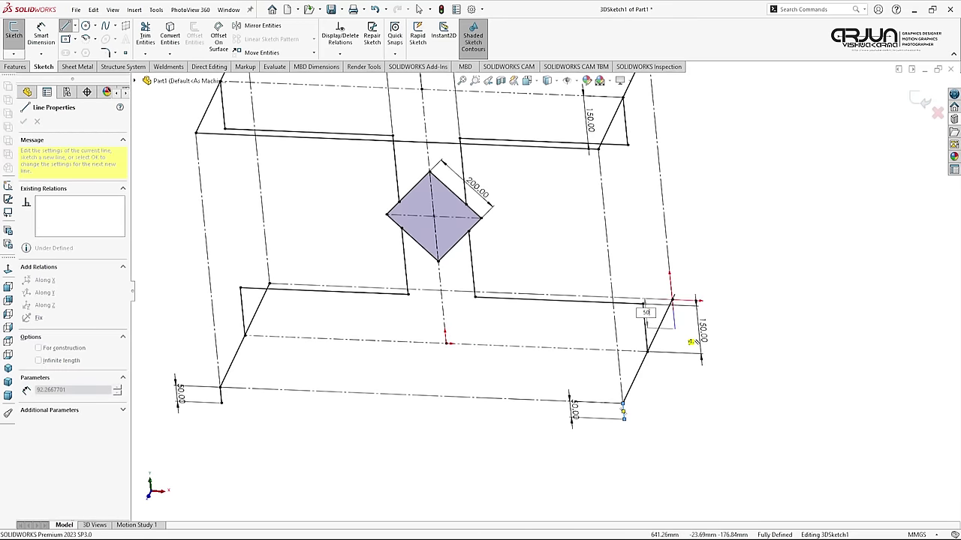
pyautogui.press('Return')
pyautogui.press('Escape')
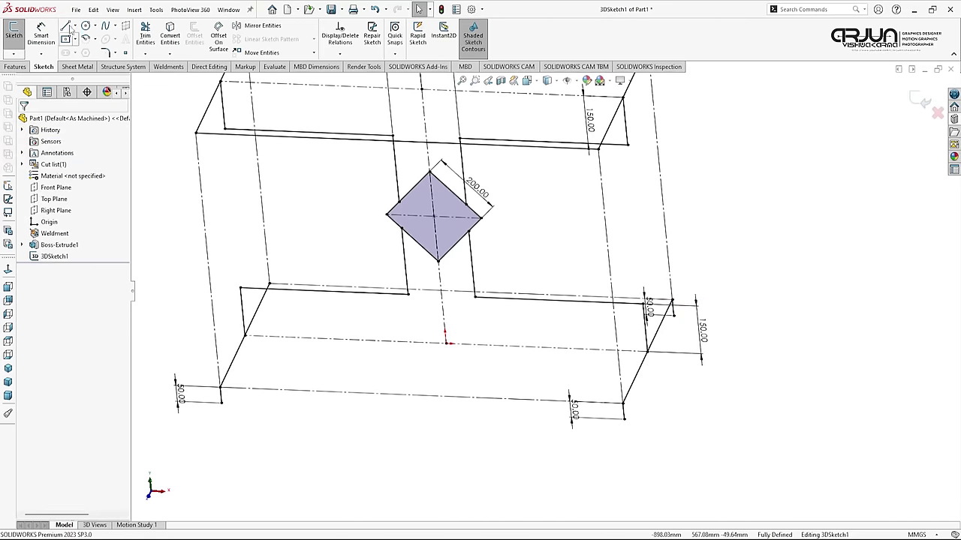
# Add a 50 mm vertical stub at the back-left corner.
pyautogui.click(66, 24)
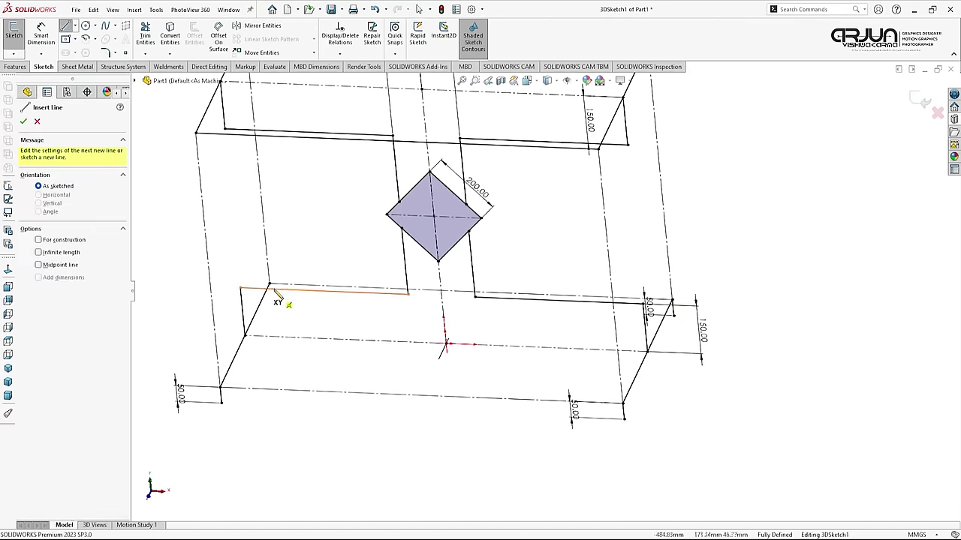
pyautogui.click(269, 284)
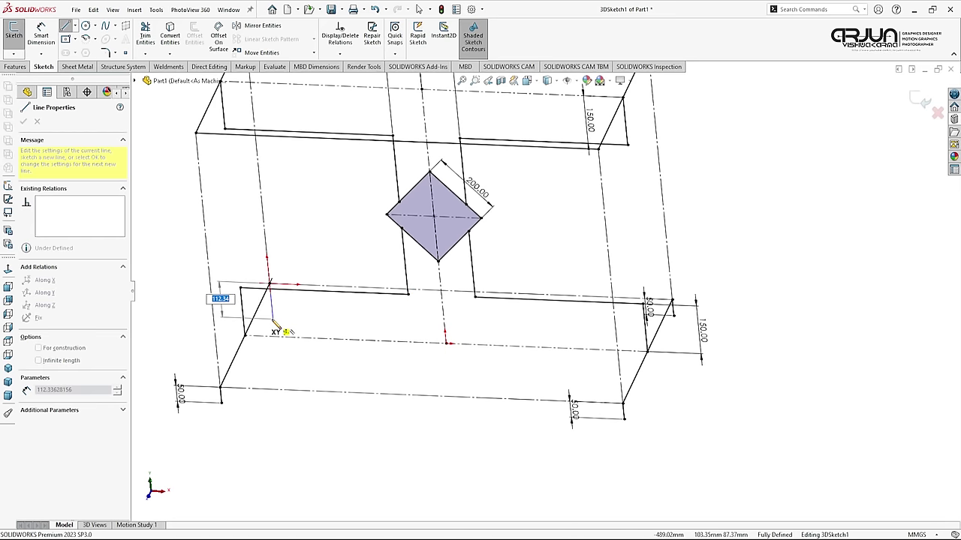
pyautogui.write('0')
pyautogui.press('Return')
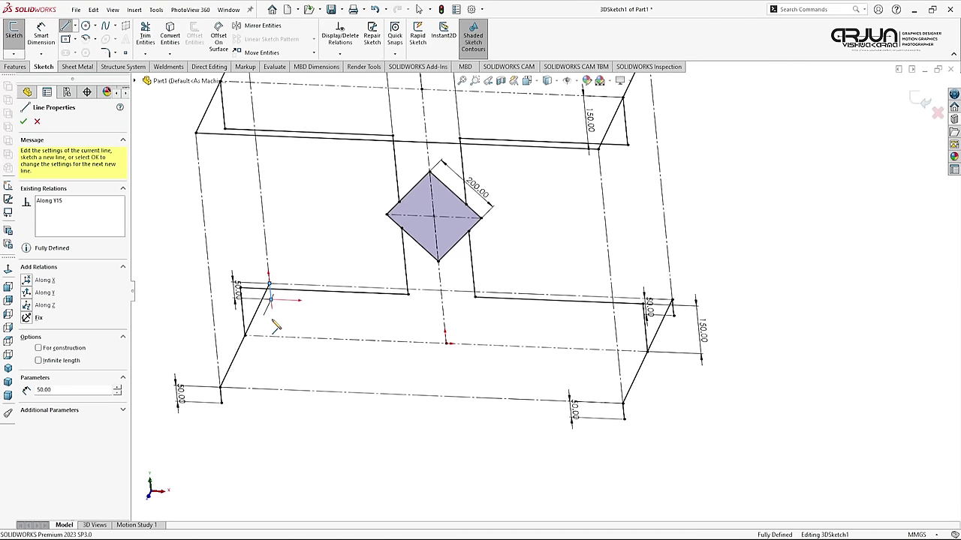
pyautogui.press('Escape')
# Check each corner stub's relations, then close the 3D sketch.
pyautogui.click(276, 389)
pyautogui.click(221, 392)
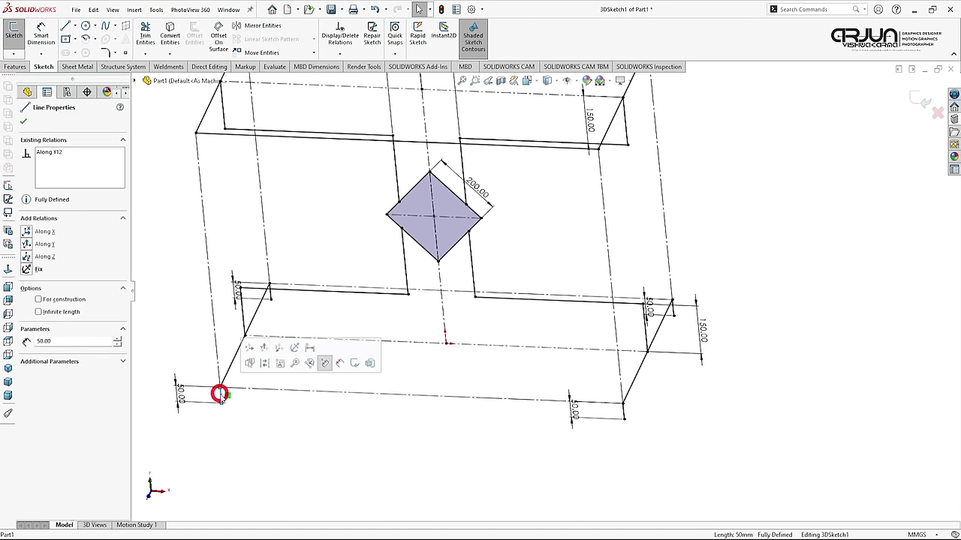
pyautogui.click(537, 445)
pyautogui.click(624, 413)
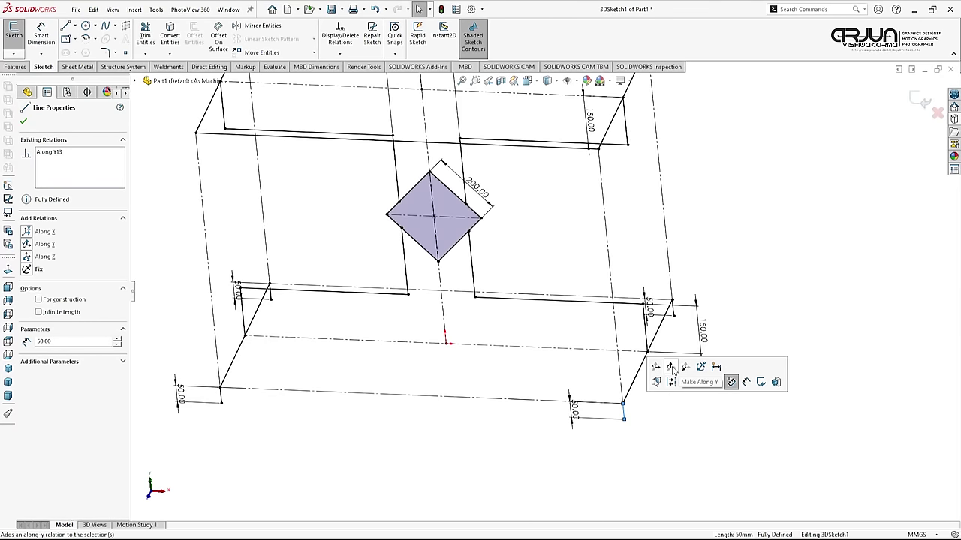
pyautogui.click(672, 308)
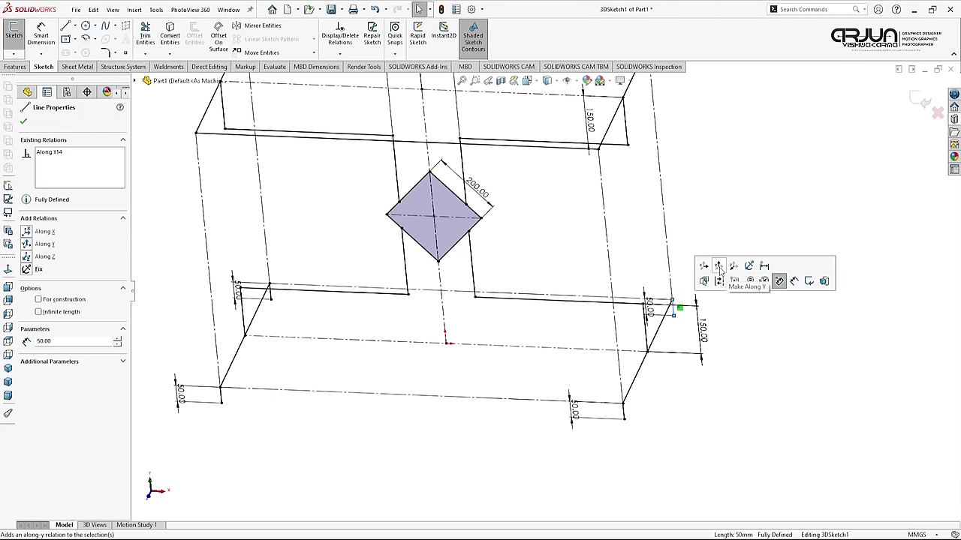
pyautogui.click(328, 235)
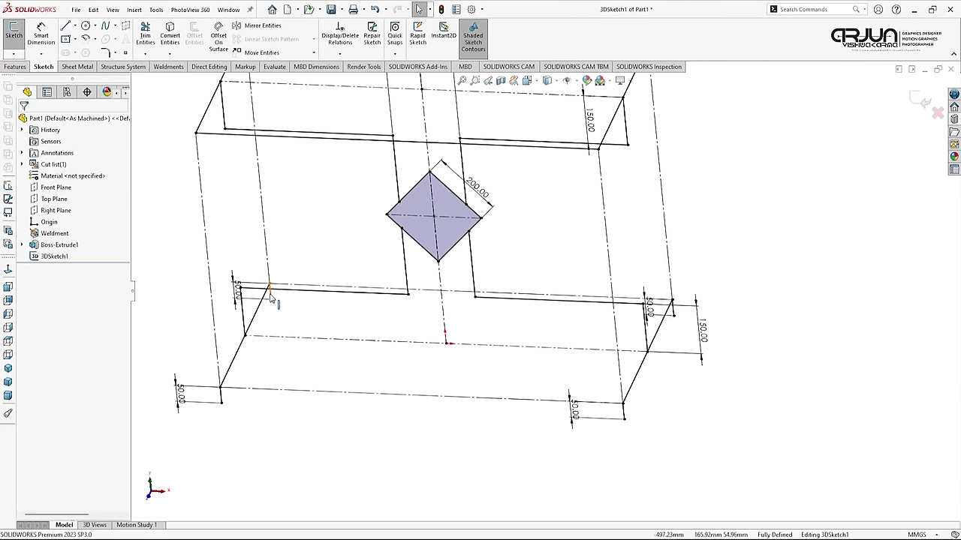
pyautogui.click(269, 294)
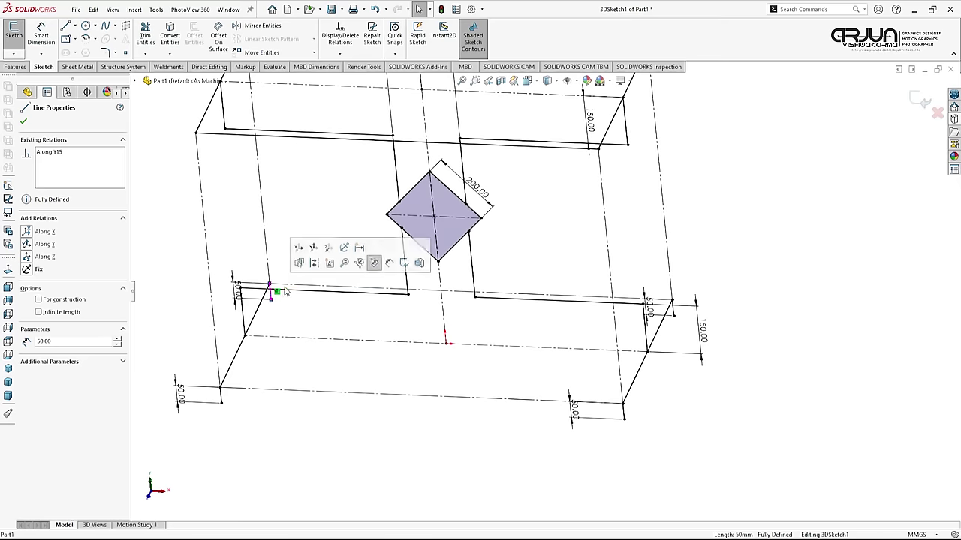
pyautogui.click(361, 446)
pyautogui.click(910, 101)
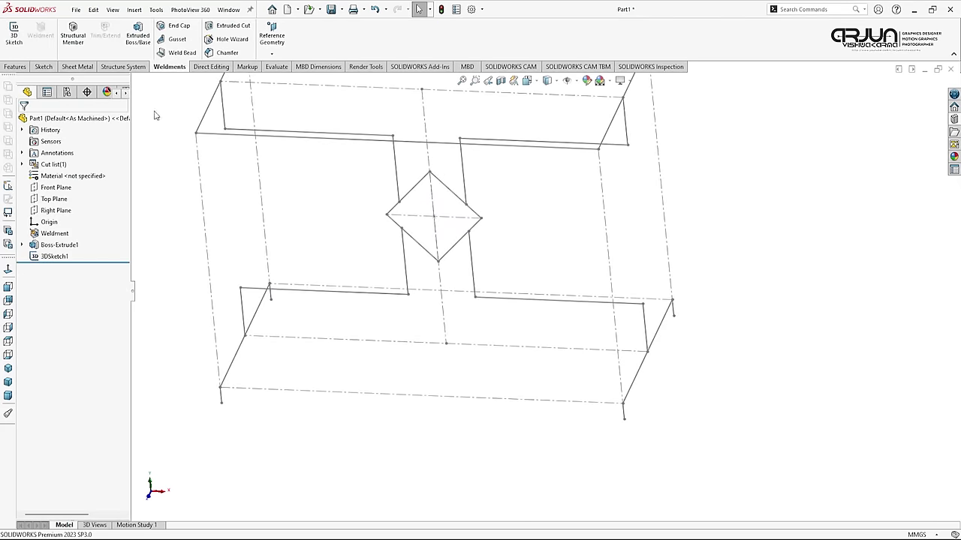
# Start a 30 x 30 x 2.6 square-tube member with Group1 on the left diagonal rail and top segment.
pyautogui.click(73, 37)
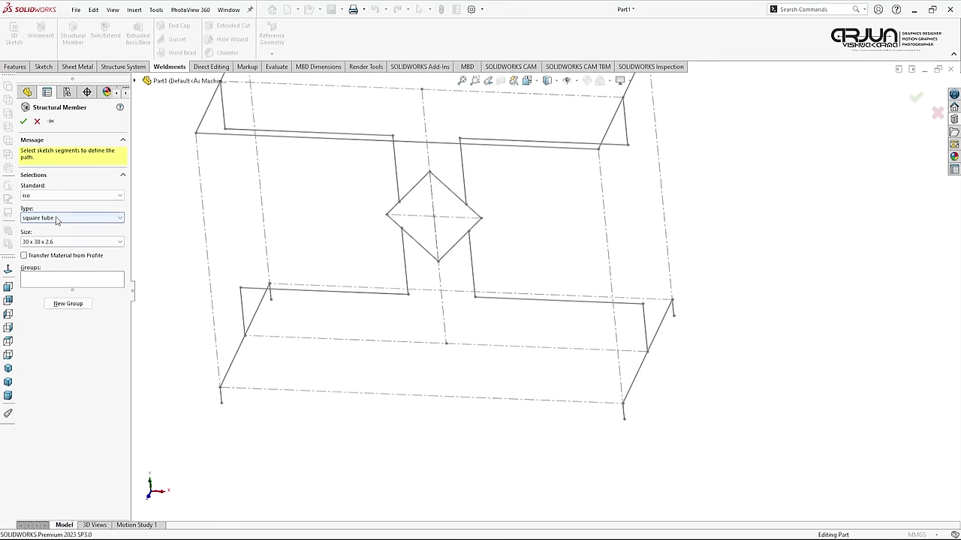
pyautogui.click(74, 304)
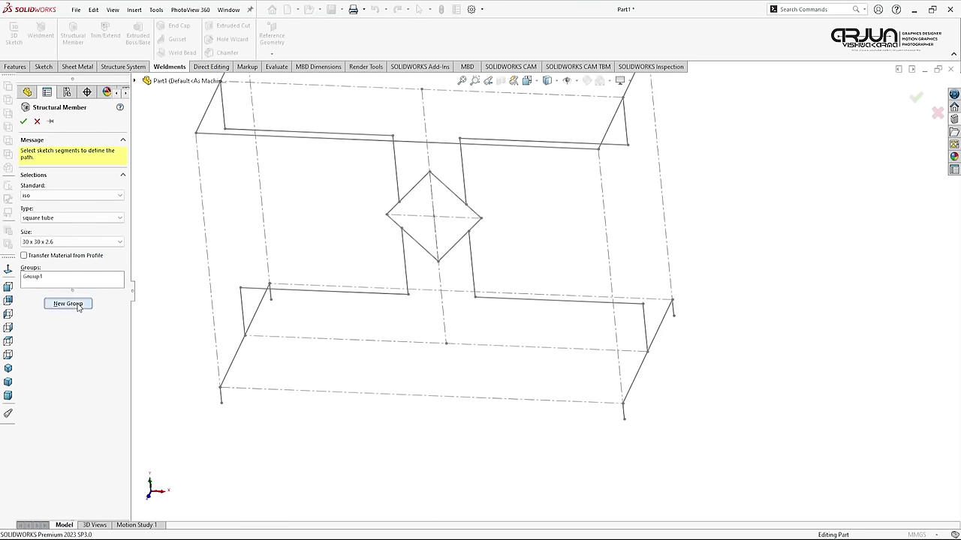
pyautogui.click(78, 304)
pyautogui.click(229, 368)
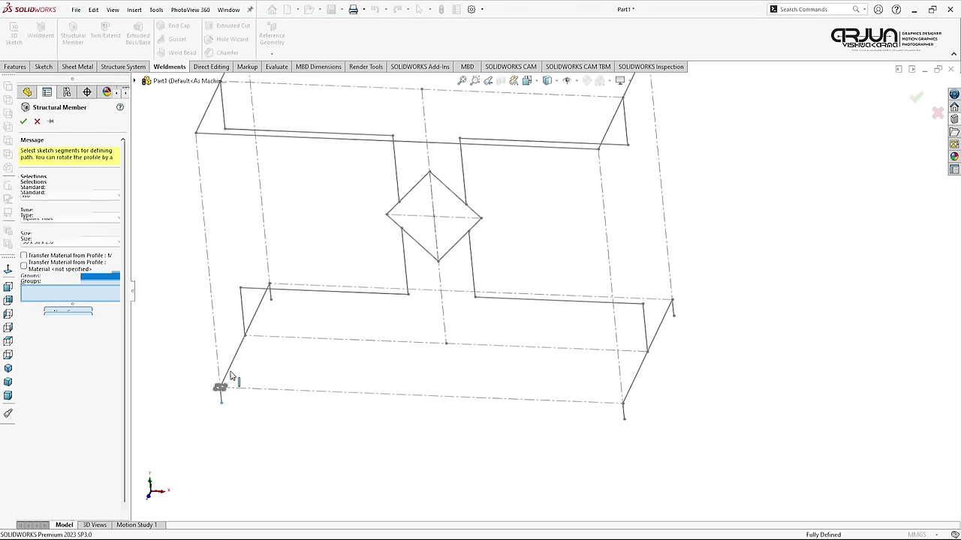
pyautogui.click(273, 300)
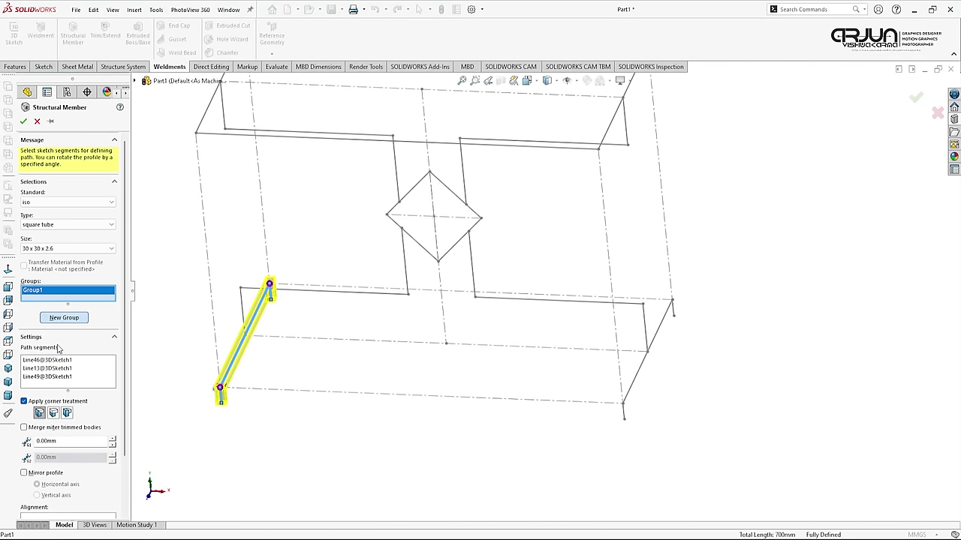
# Create Group2 from the right stubs and rail, and Group3 from the back-left stub, left rail and riser.
pyautogui.click(64, 319)
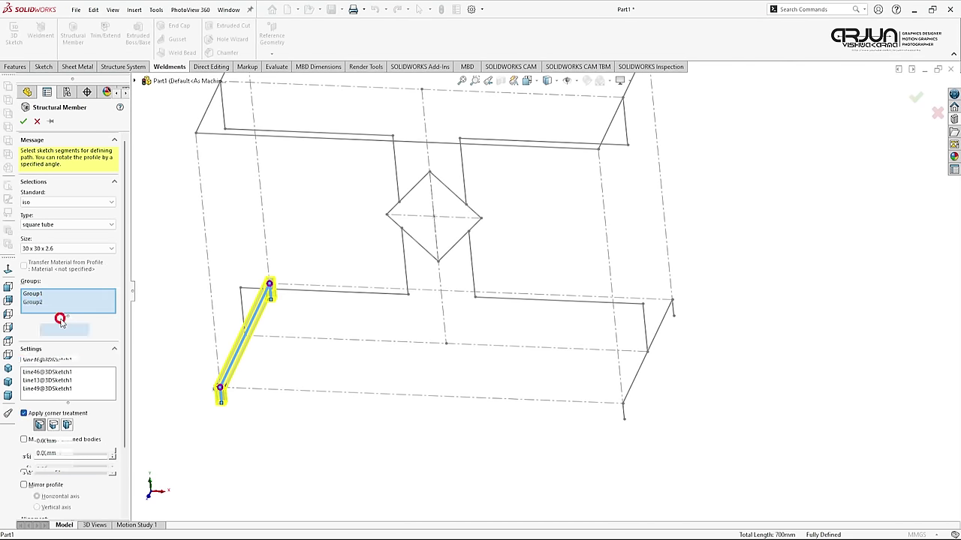
pyautogui.click(624, 417)
pyautogui.click(641, 383)
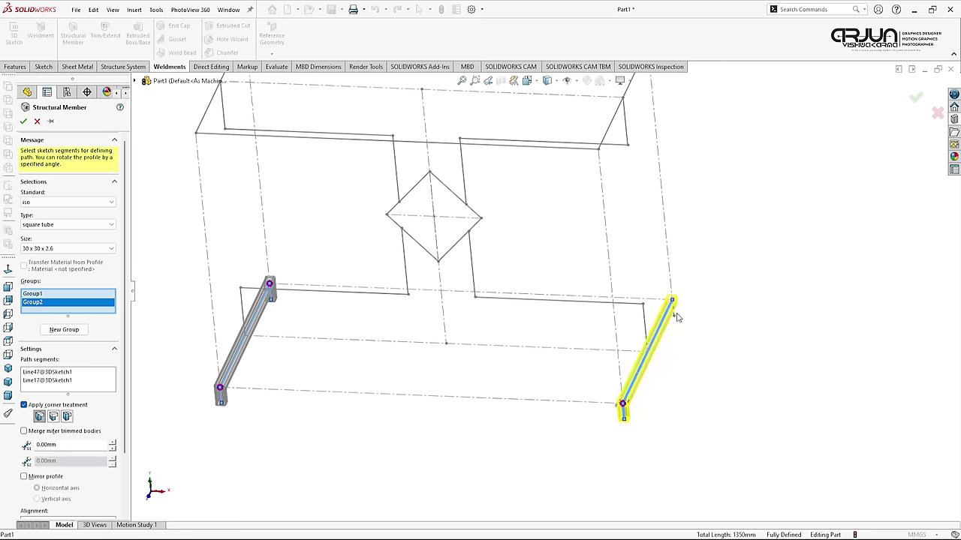
pyautogui.click(675, 319)
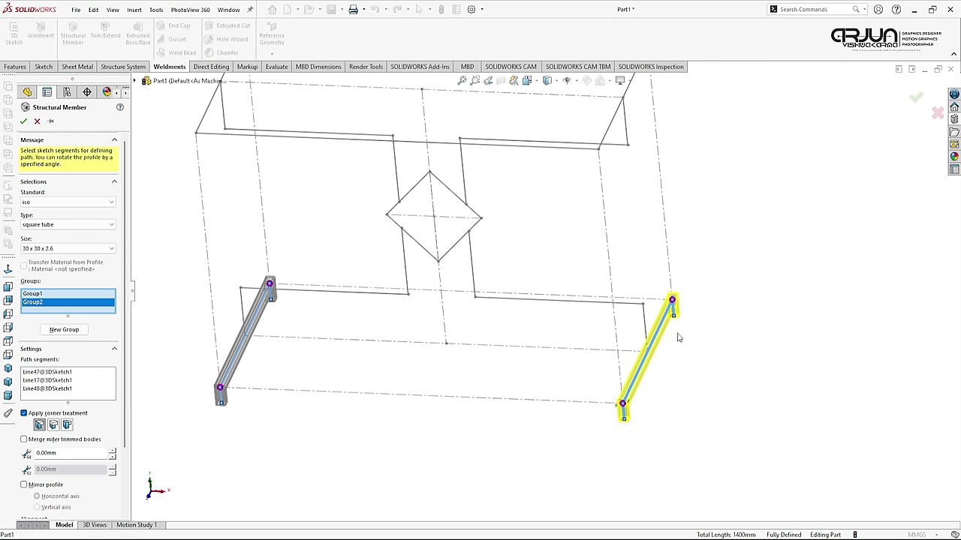
pyautogui.click(64, 331)
pyautogui.click(245, 318)
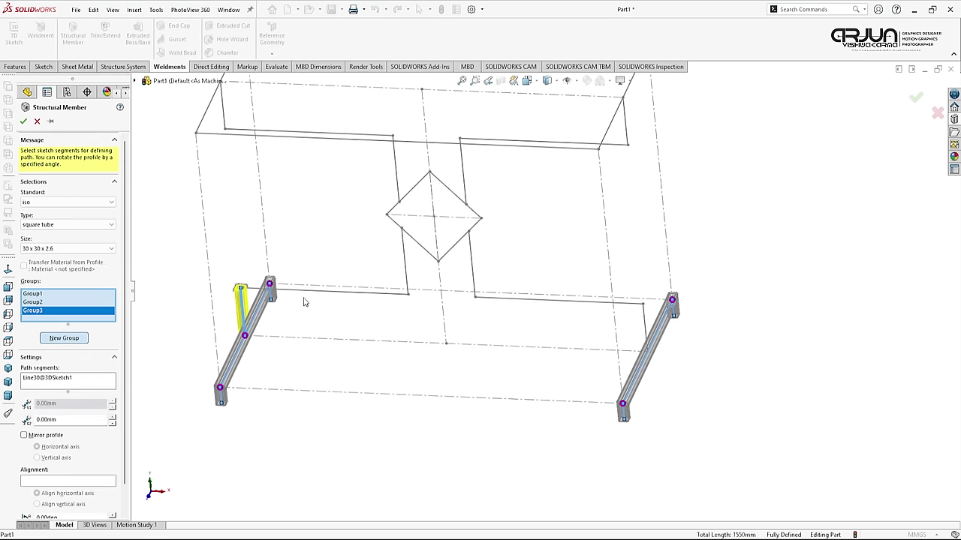
pyautogui.click(308, 293)
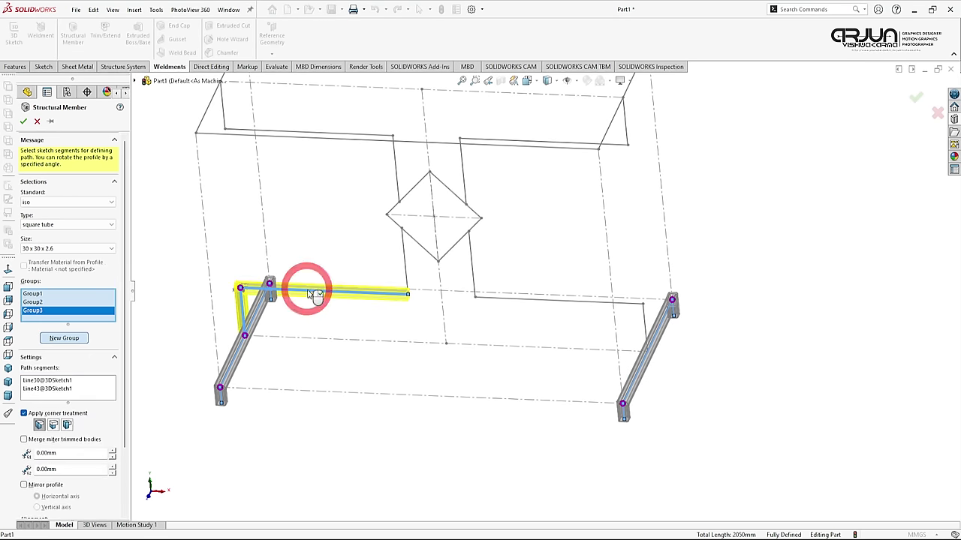
pyautogui.click(404, 255)
# Create Group4 from the right riser, right rail and short right segment.
pyautogui.click(56, 340)
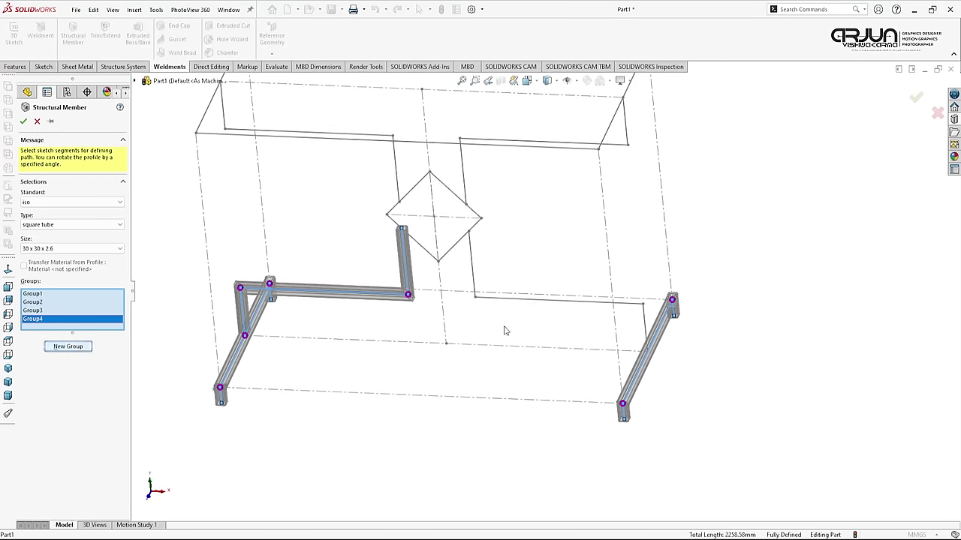
pyautogui.click(472, 251)
pyautogui.click(515, 298)
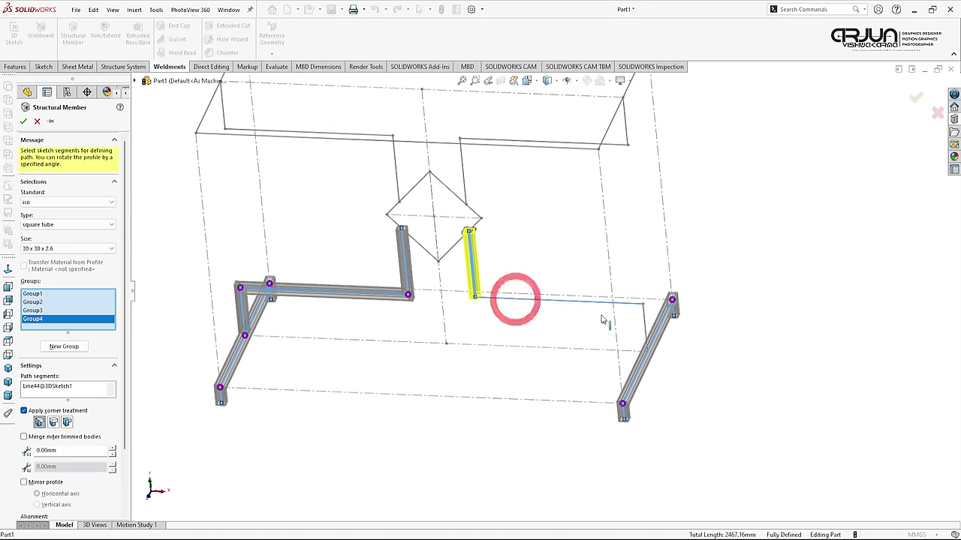
pyautogui.click(644, 324)
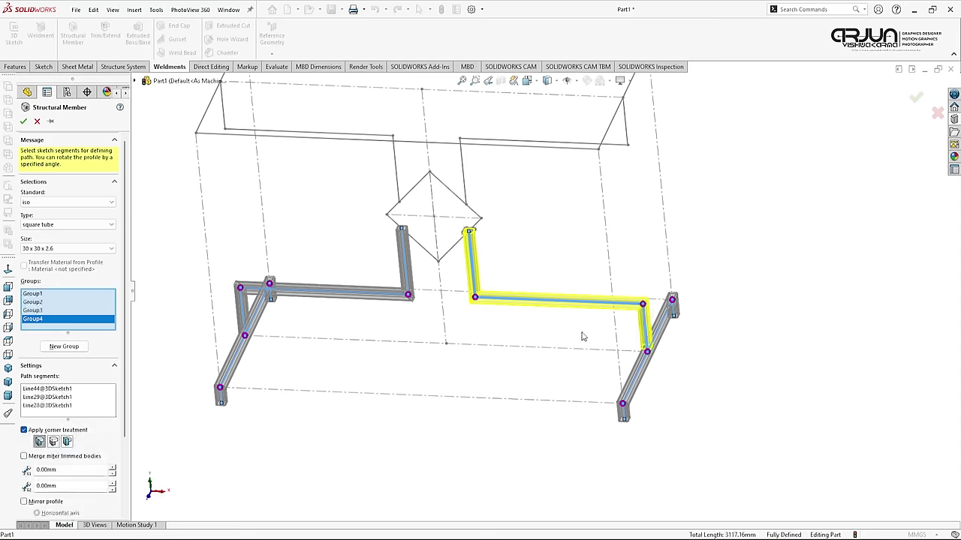
pyautogui.click(64, 346)
# Make Group5 from the four diamond sides with the tube profile rotated 45 degrees.
pyautogui.click(424, 250)
pyautogui.click(417, 188)
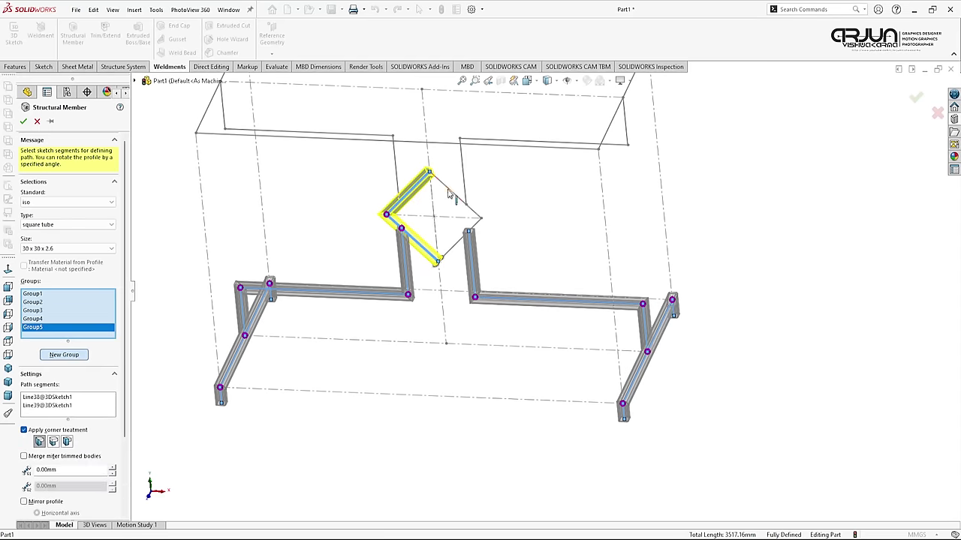
pyautogui.click(474, 212)
pyautogui.click(461, 248)
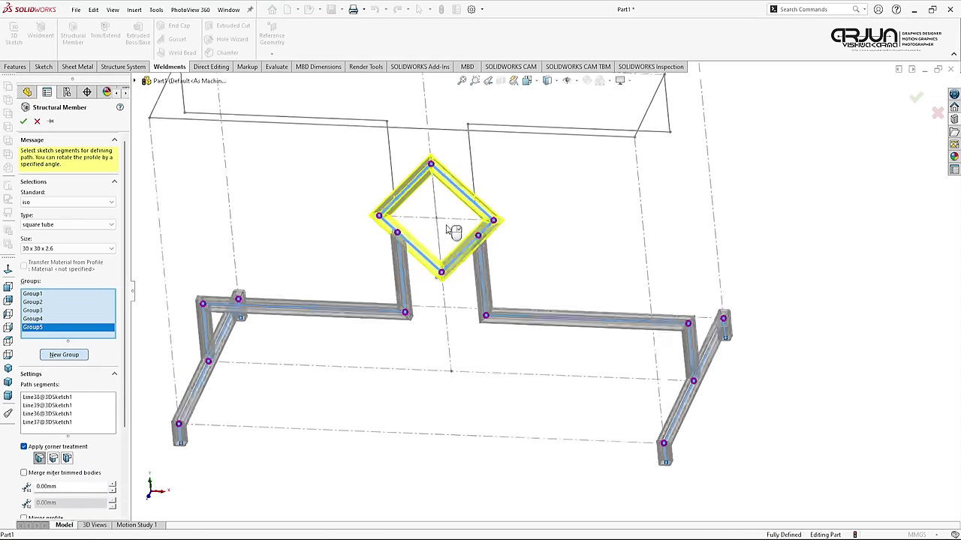
pyautogui.scroll(-5, 450, 230)
pyautogui.scroll(-2, 442, 206)
pyautogui.moveTo(381, 217); pyautogui.dragTo(373, 235, button='middle')
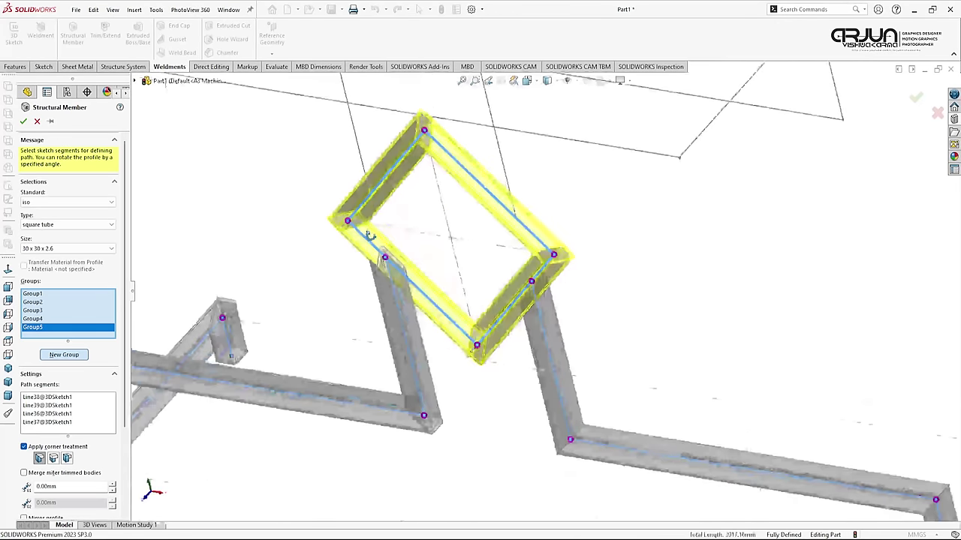
pyautogui.scroll(-3, 126, 320)
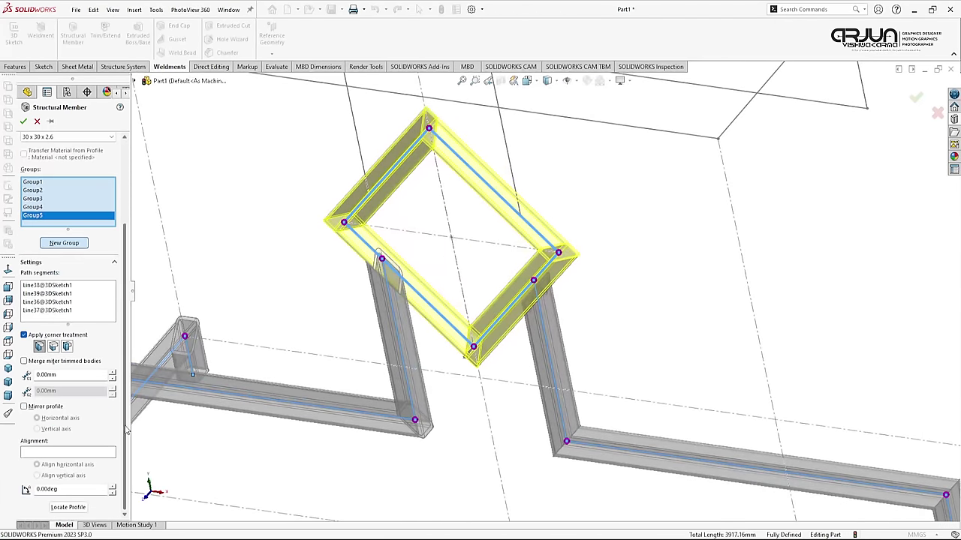
pyautogui.click(57, 491)
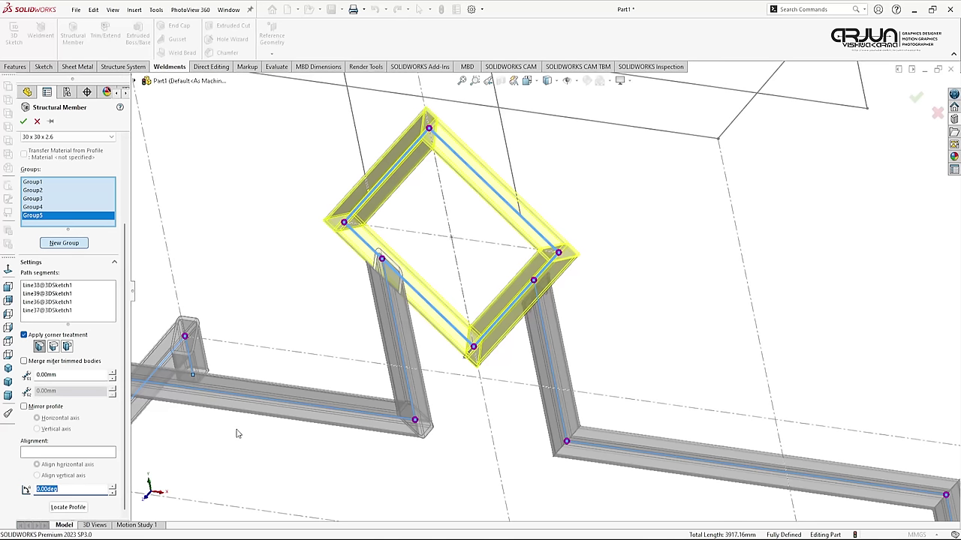
pyautogui.write('45')
pyautogui.press('Return')
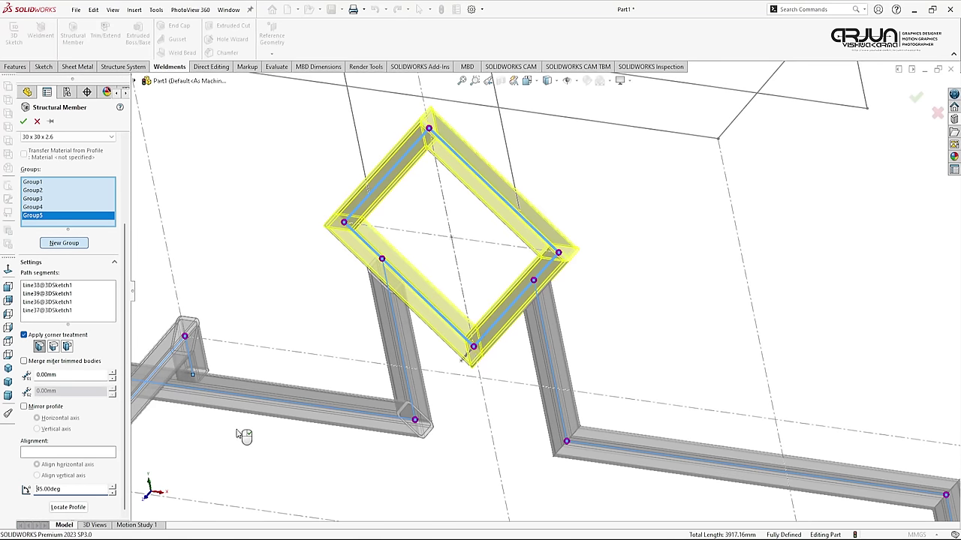
pyautogui.middleClick(324, 300)
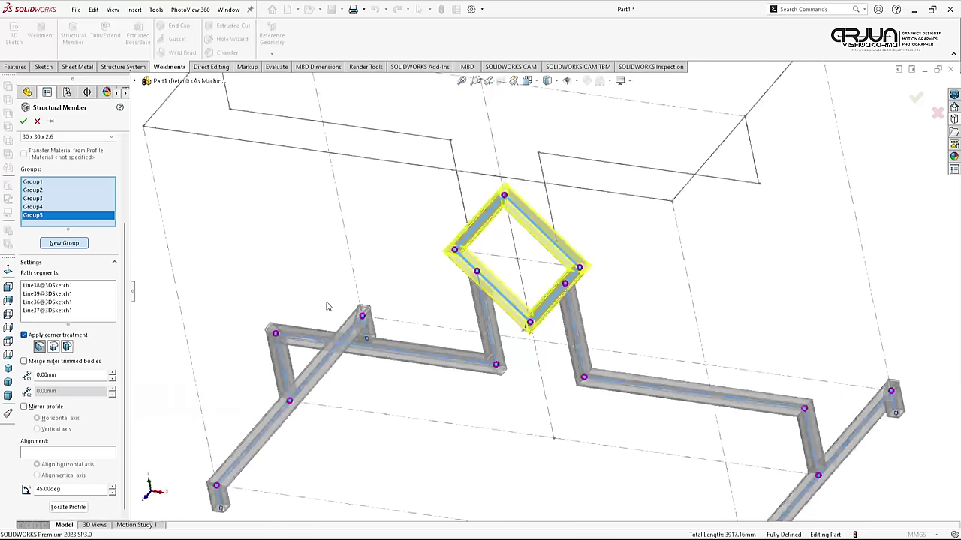
pyautogui.click(64, 243)
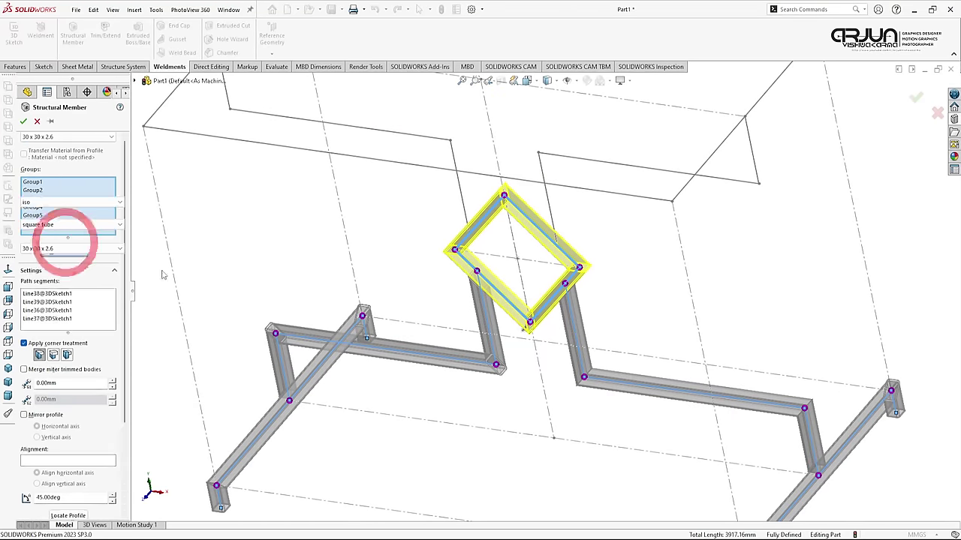
# Add the upright above the diamond and the top horizontal rail to the tube path.
pyautogui.click(445, 148)
pyautogui.click(330, 123)
pyautogui.moveTo(275, 154); pyautogui.dragTo(296, 159, button='middle')
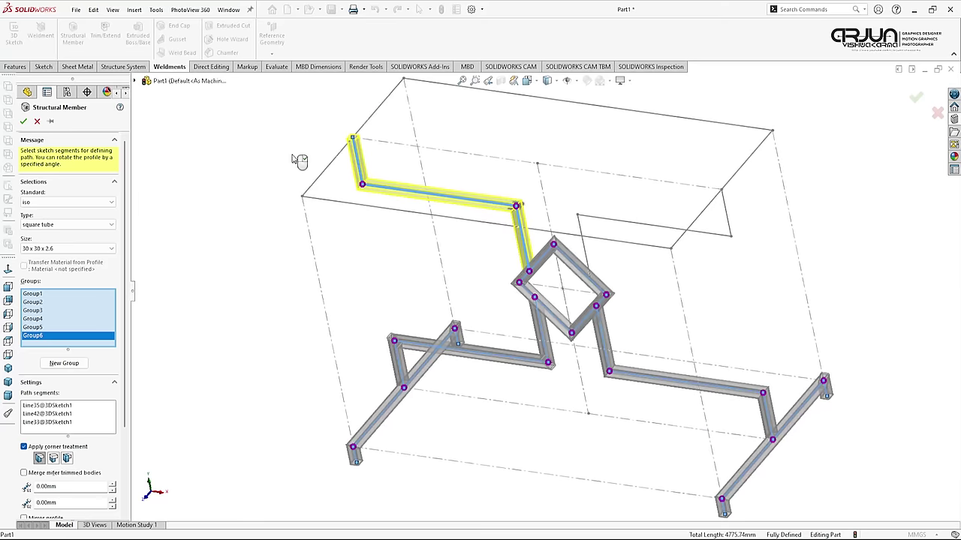
pyautogui.moveTo(631, 218); pyautogui.dragTo(635, 199, button='middle')
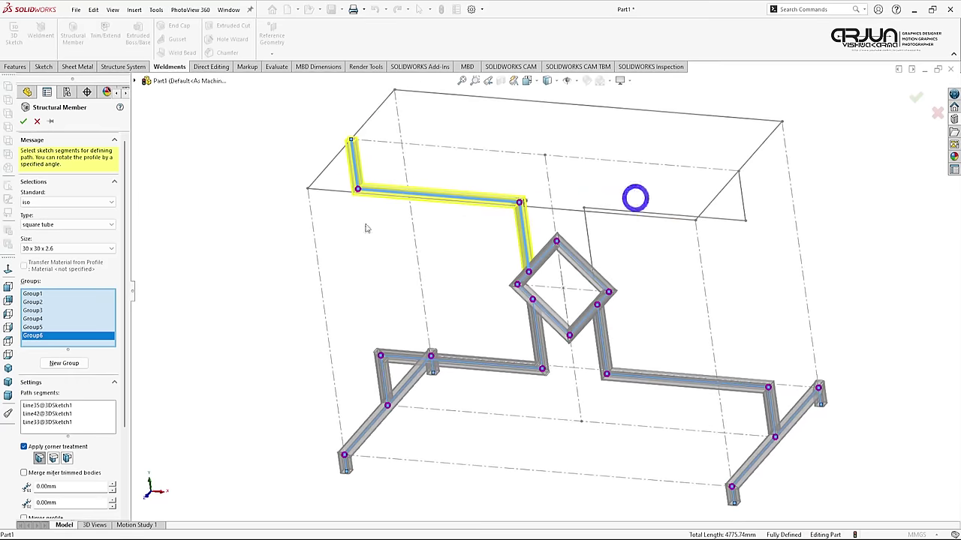
# Tube the remaining top-rectangle edges in new groups to complete the frame.
pyautogui.click(80, 363)
pyautogui.click(587, 221)
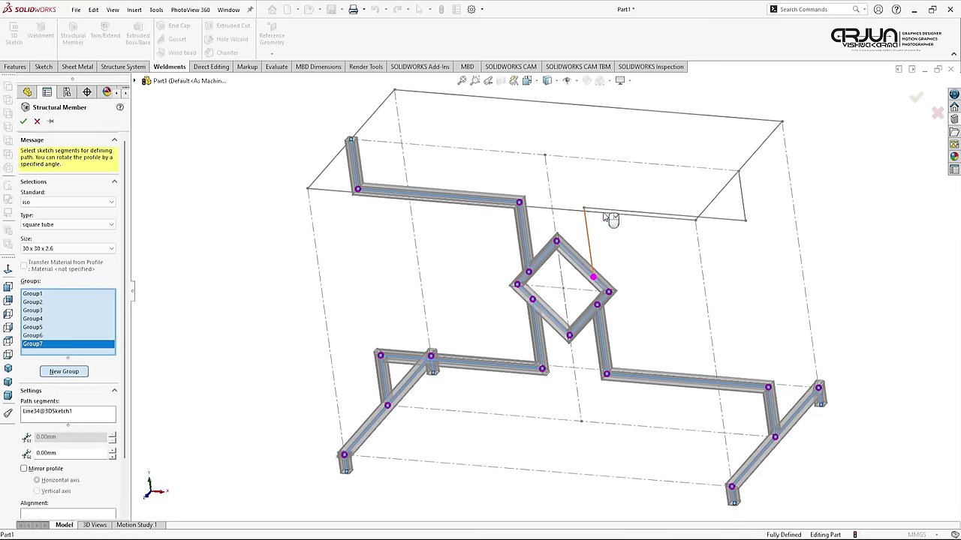
pyautogui.click(742, 218)
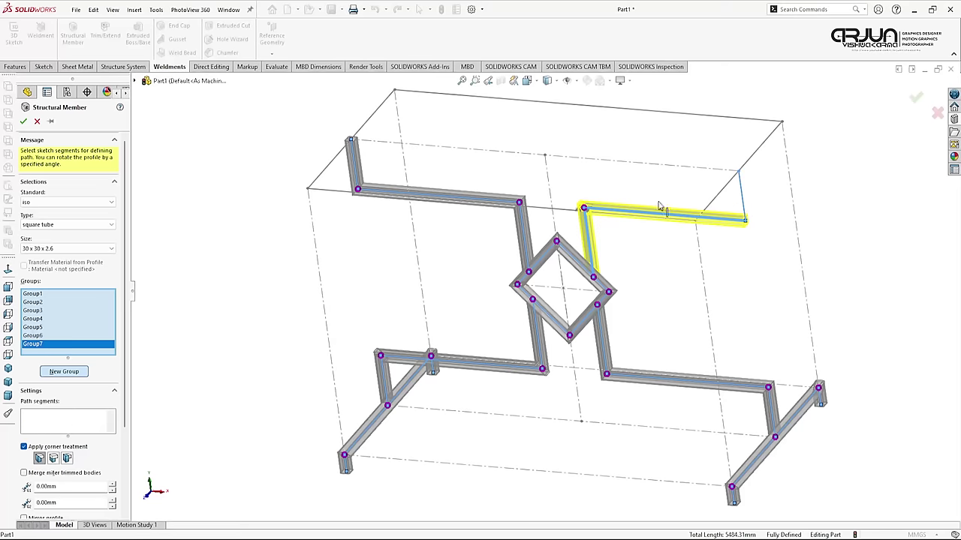
pyautogui.click(66, 373)
pyautogui.click(324, 189)
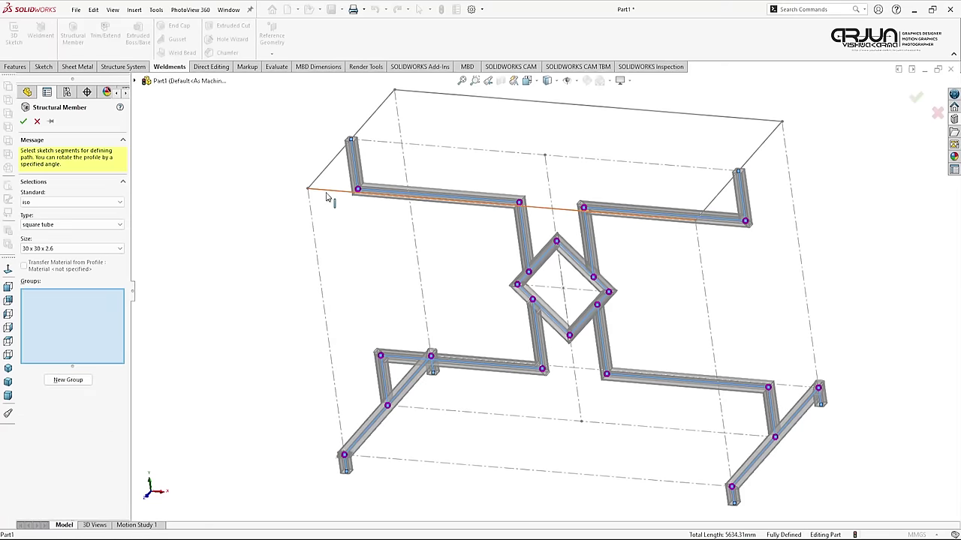
pyautogui.click(418, 94)
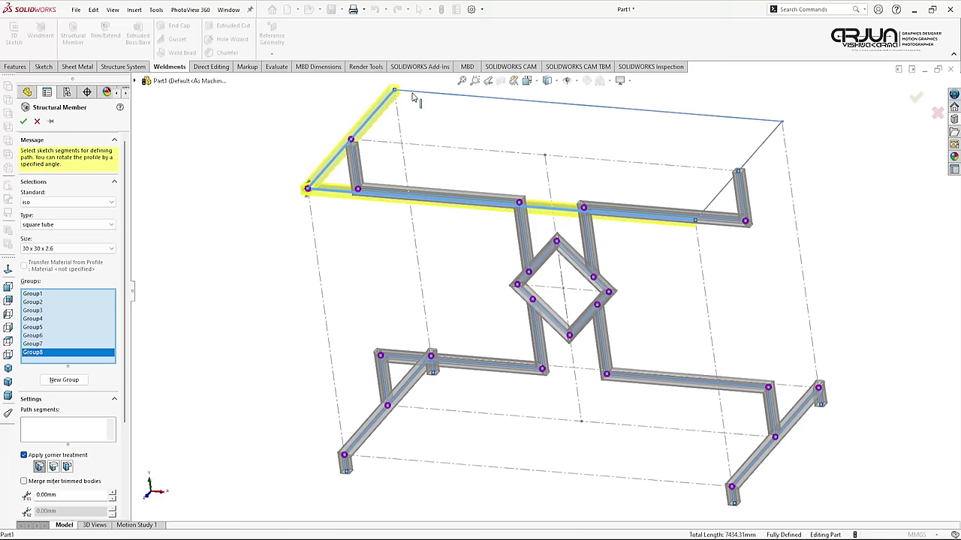
pyautogui.click(728, 195)
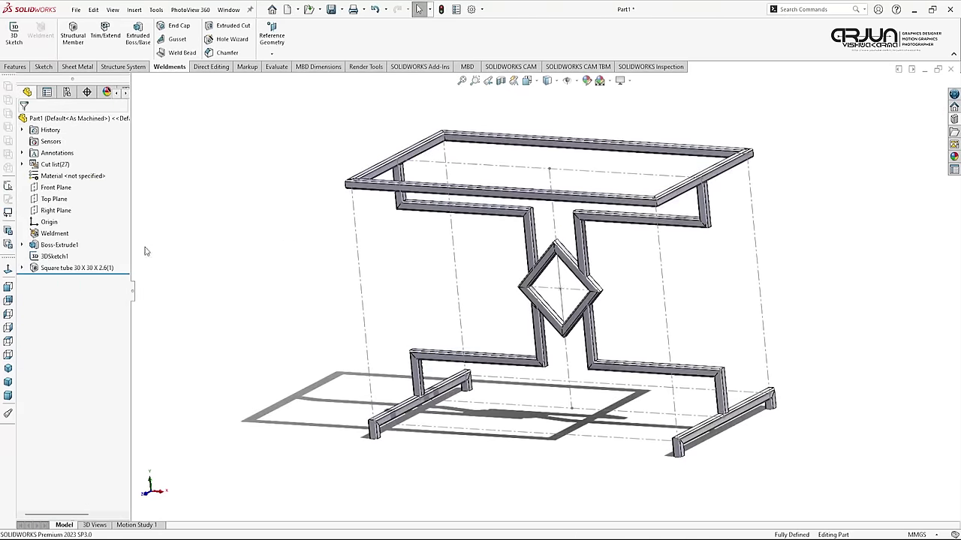
# Hide 3DSketch1 so only the square-tube frame stays visible.
pyautogui.click(54, 256)
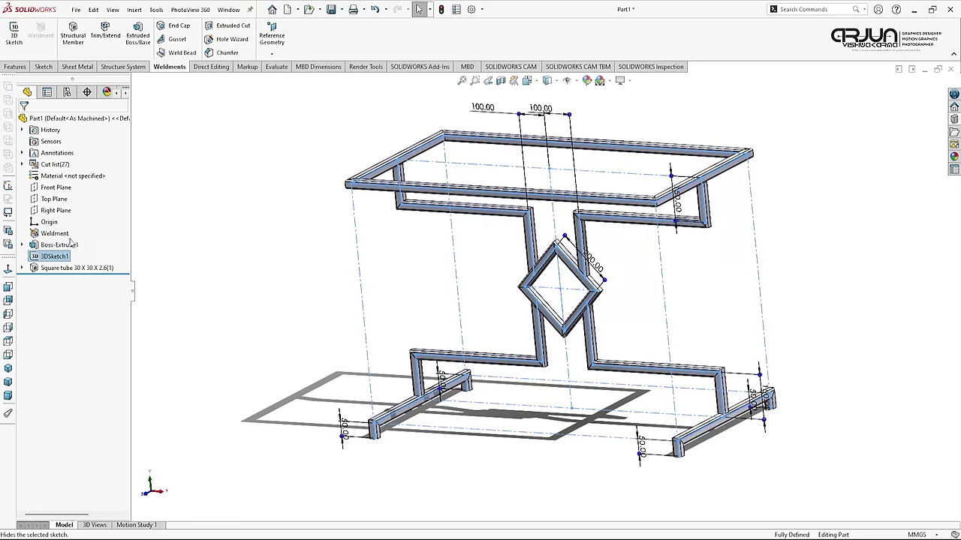
pyautogui.click(71, 241)
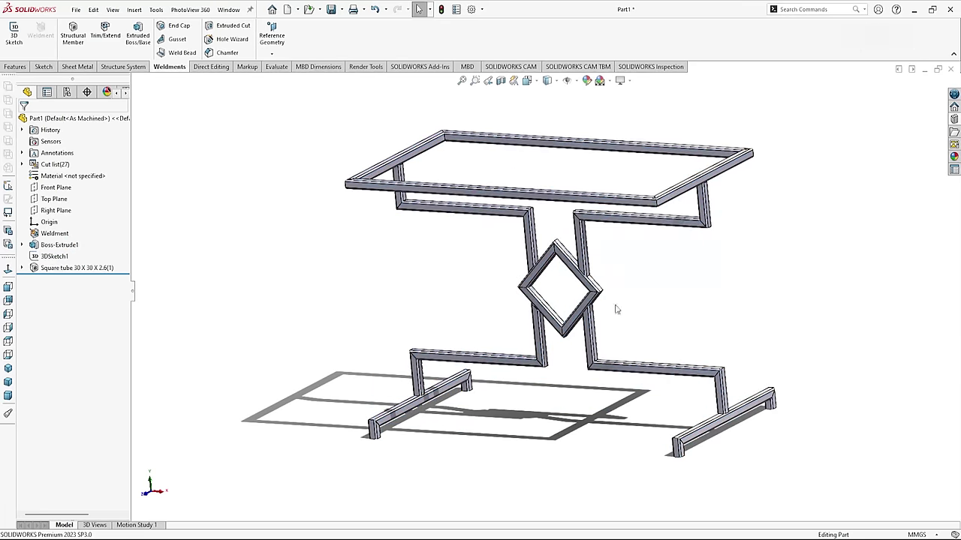
pyautogui.moveTo(602, 315)
pyautogui.mouseDown(button='middle')
pyautogui.moveTo(694, 275)
pyautogui.moveTo(688, 262)
pyautogui.moveTo(668, 275)
pyautogui.moveTo(646, 323)
pyautogui.mouseUp(button='middle')
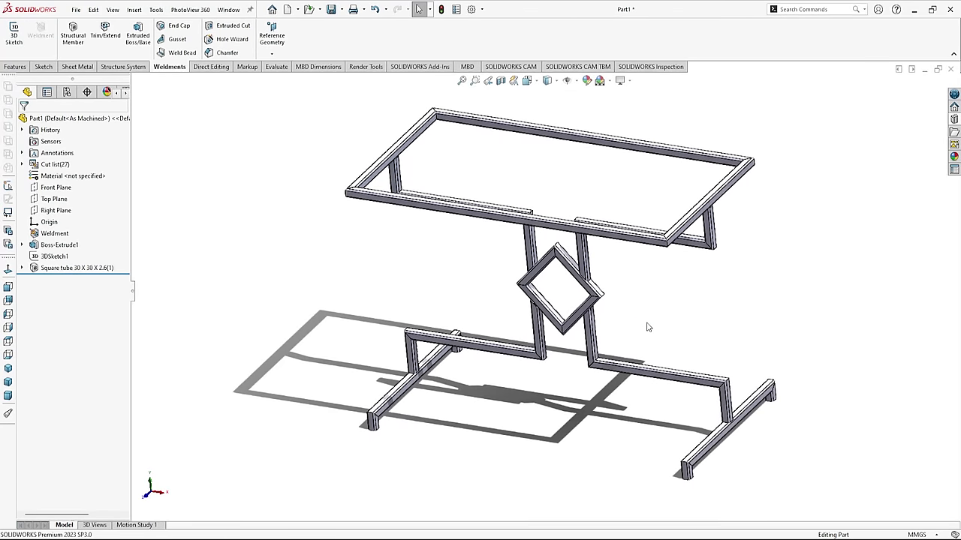
pyautogui.click(330, 13)
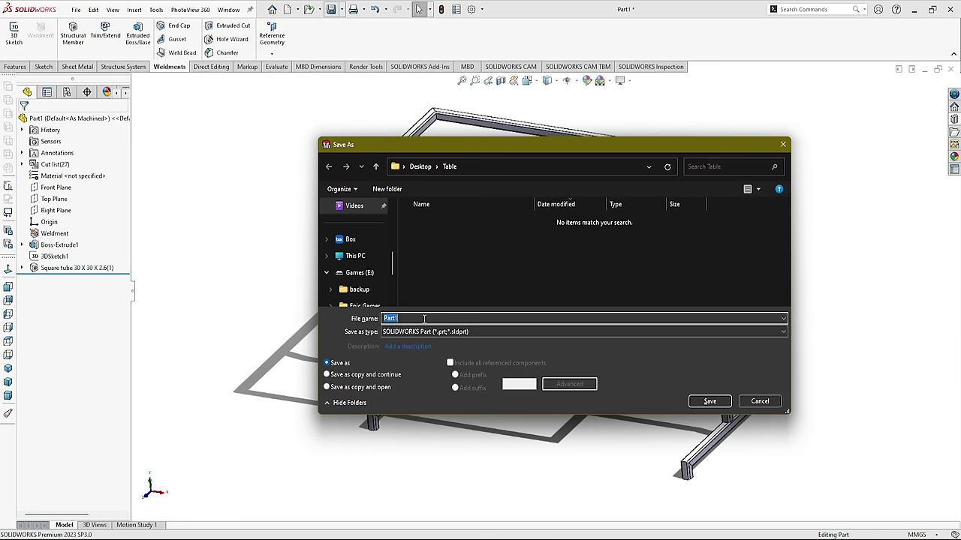
# Save the part as 'Structure' in the Desktop > Table folder.
pyautogui.write('Structure')
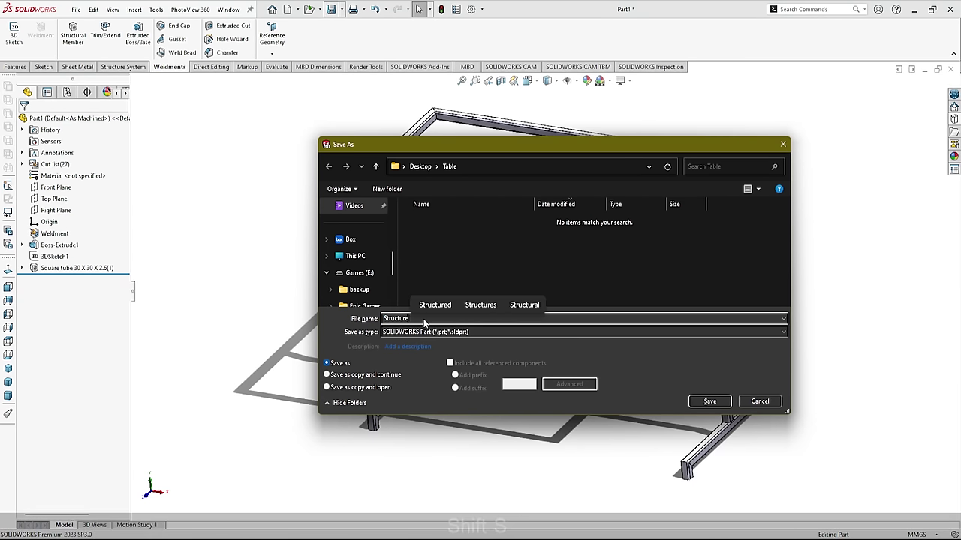
pyautogui.press('Return')
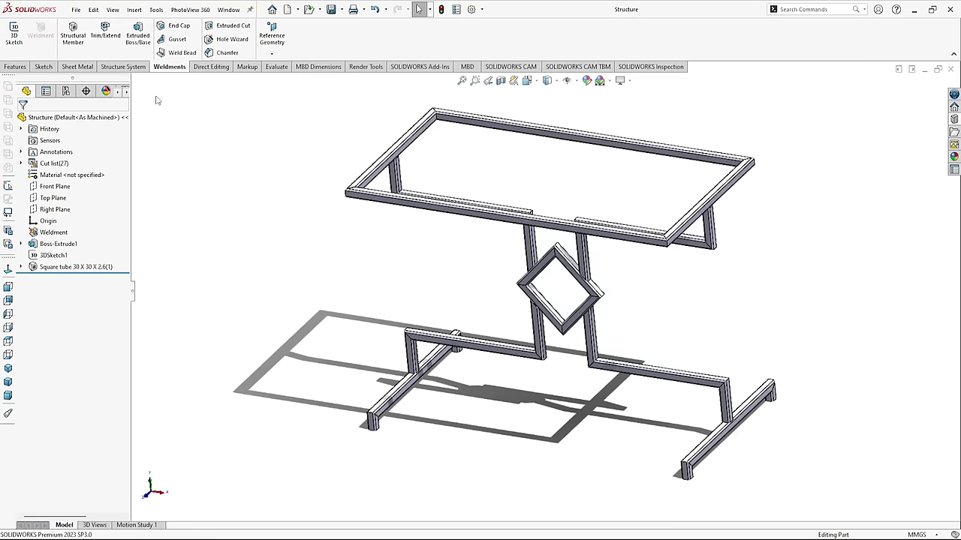
# Check the frame in front, isometric and dimetric orientations.
pyautogui.click(75, 9)
pyautogui.click(349, 172)
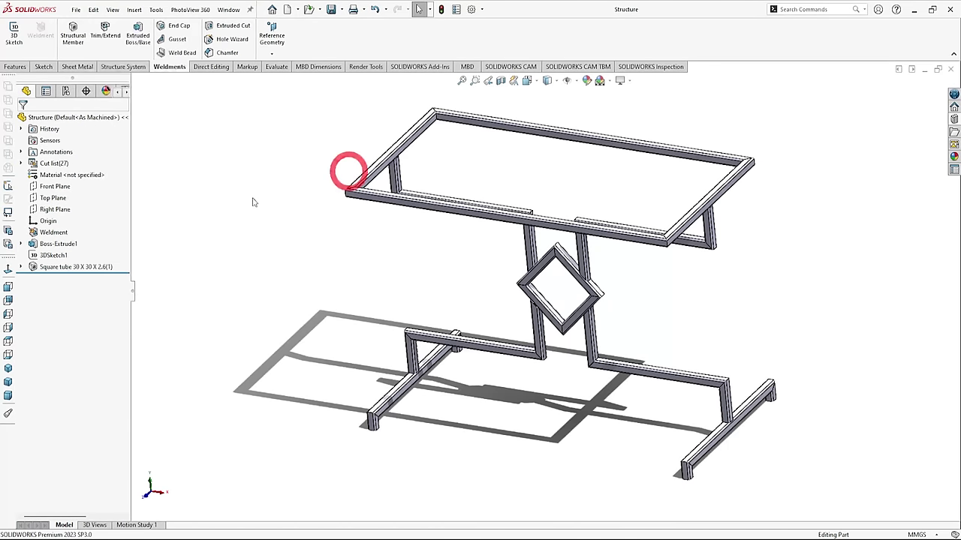
pyautogui.click(8, 286)
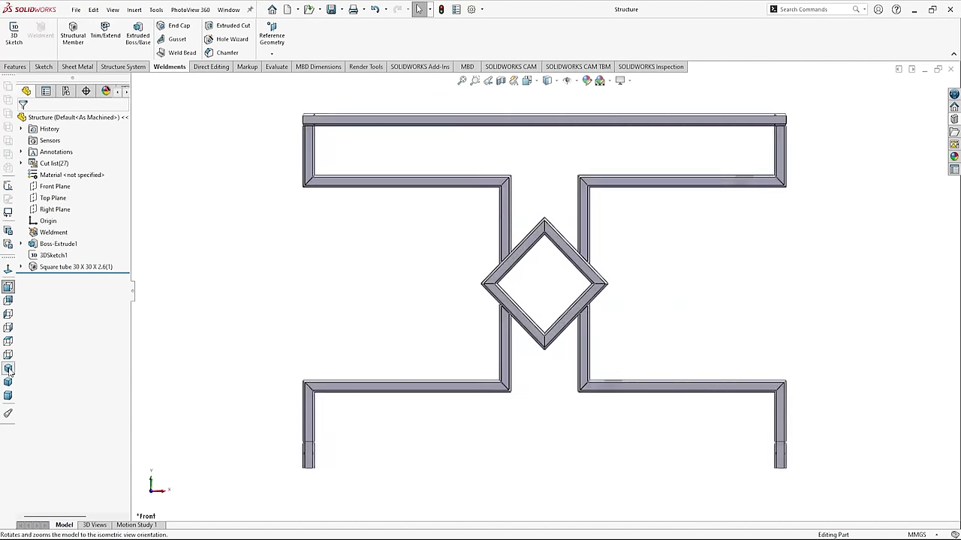
pyautogui.click(8, 369)
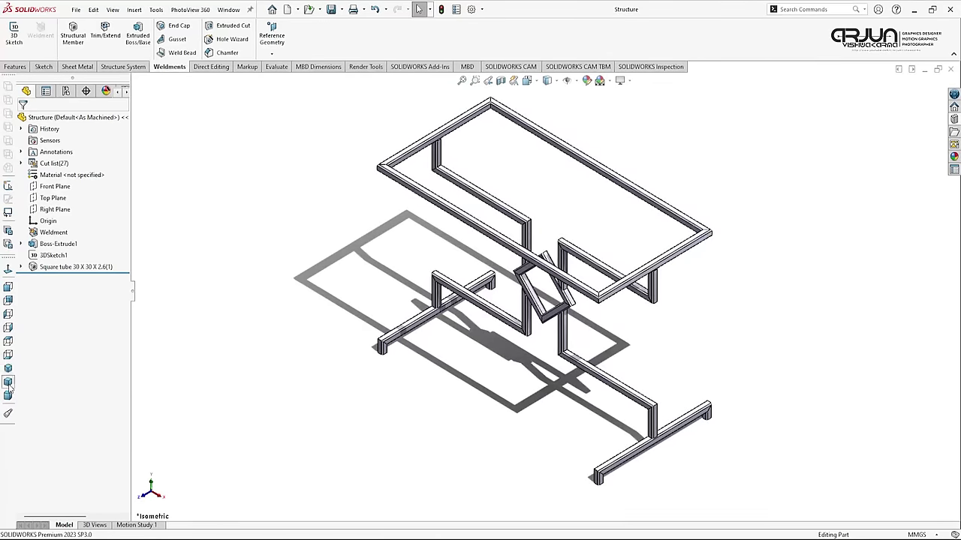
pyautogui.click(8, 382)
pyautogui.click(10, 395)
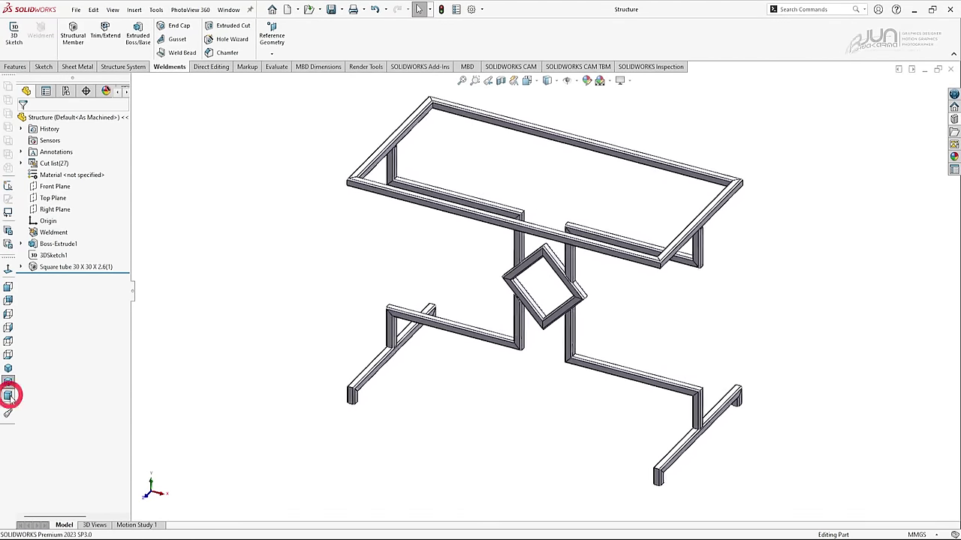
# Turn off Shadows In Shaded Mode in View Settings.
pyautogui.click(629, 83)
pyautogui.click(654, 106)
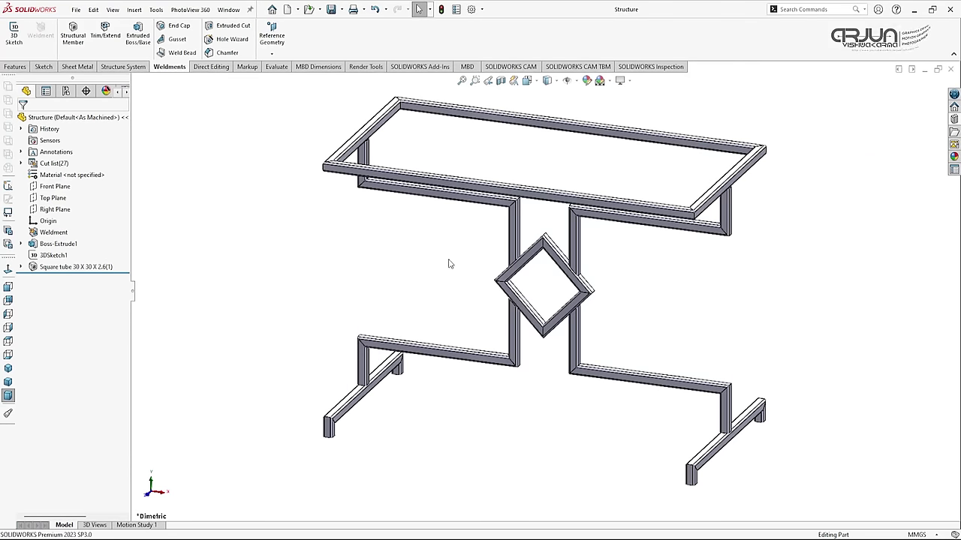
pyautogui.click(311, 308)
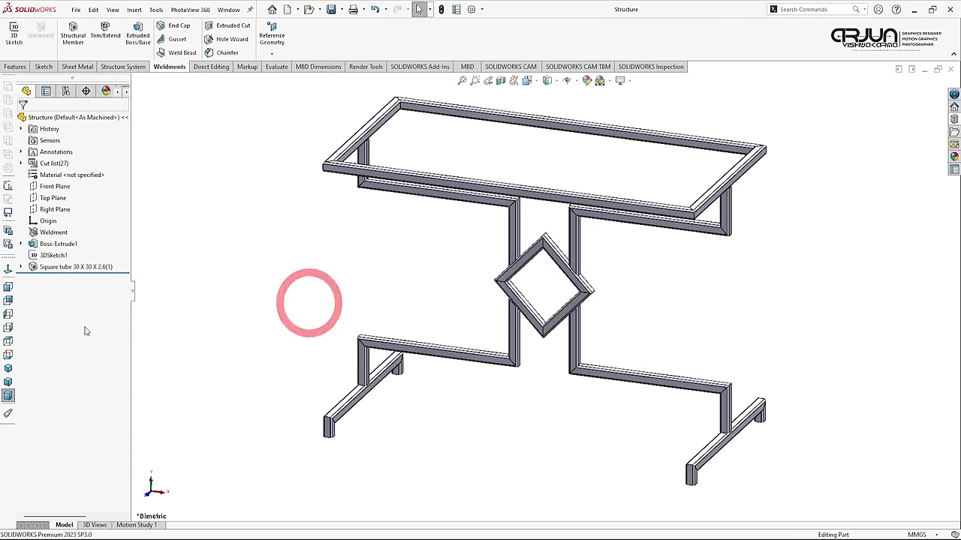
# Return to isometric and zoom in on an open foot-tube end.
pyautogui.click(8, 368)
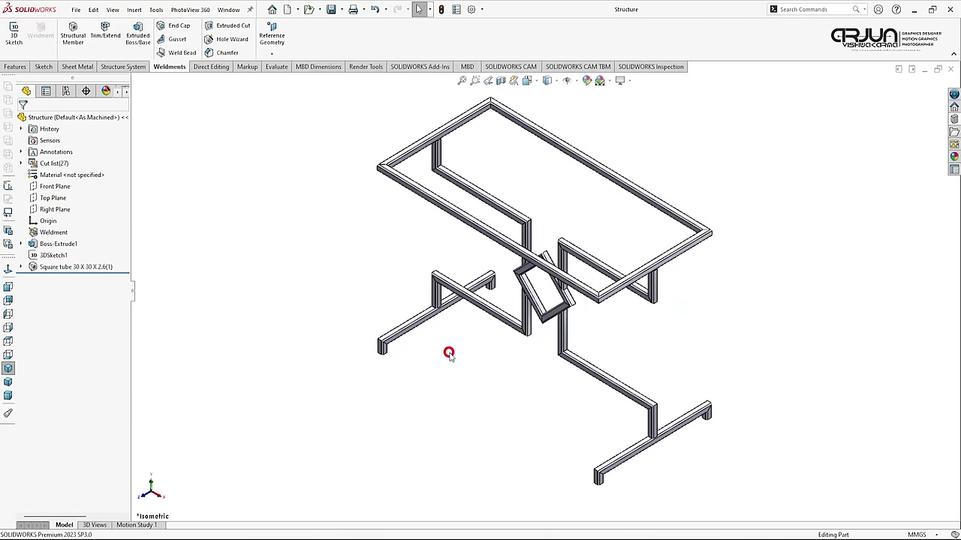
pyautogui.moveTo(451, 355); pyautogui.dragTo(457, 148, button='middle')
pyautogui.scroll(-5, 383, 420)
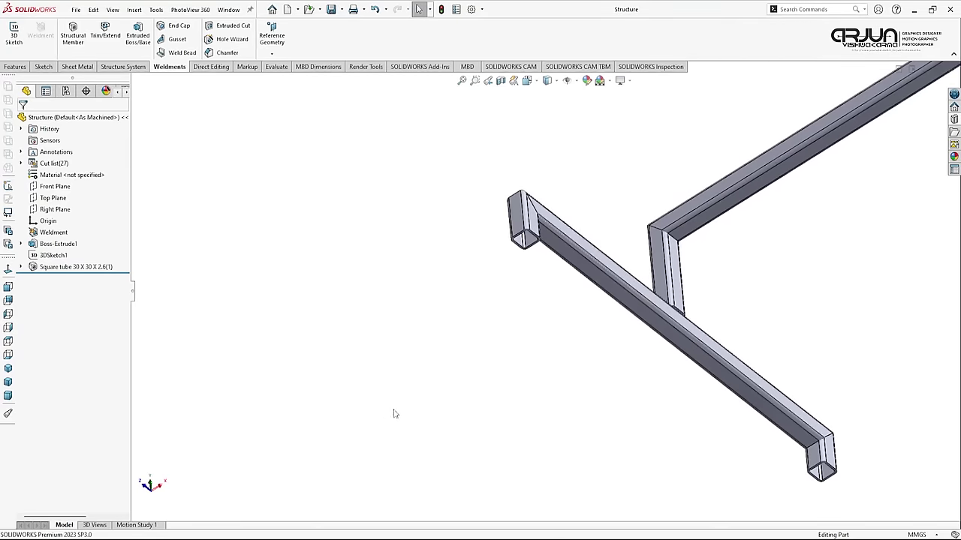
pyautogui.scroll(-3, 546, 233)
pyautogui.moveTo(546, 232)
pyautogui.mouseDown(button='middle')
pyautogui.moveTo(515, 279)
pyautogui.moveTo(521, 205)
pyautogui.moveTo(517, 215)
pyautogui.mouseUp(button='middle')
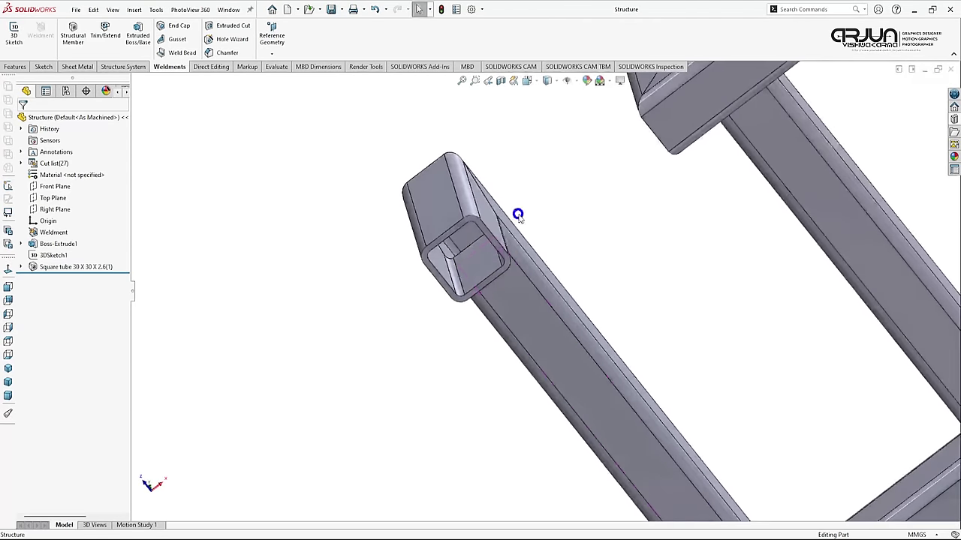
pyautogui.click(175, 25)
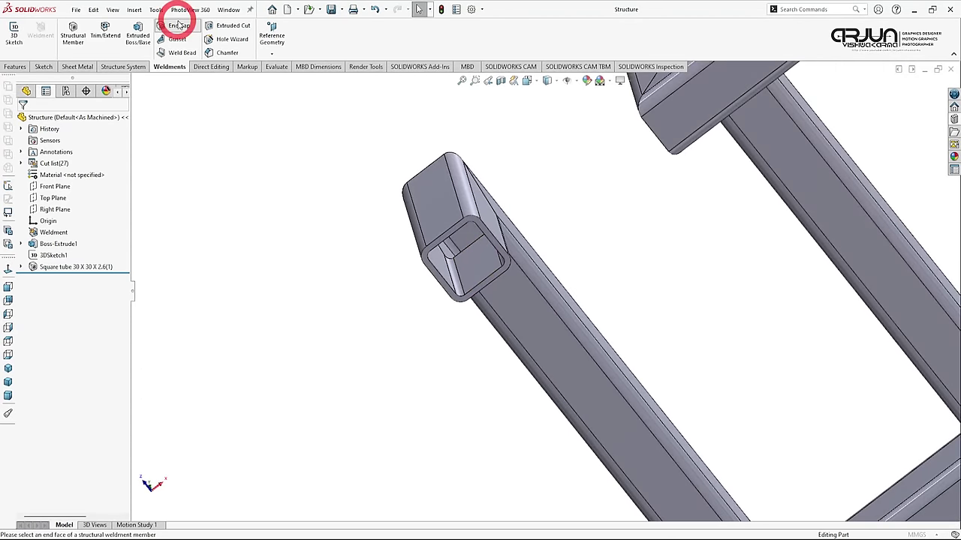
# Select the first foot tube's open end face and enable fillet corner treatment.
pyautogui.click(460, 226)
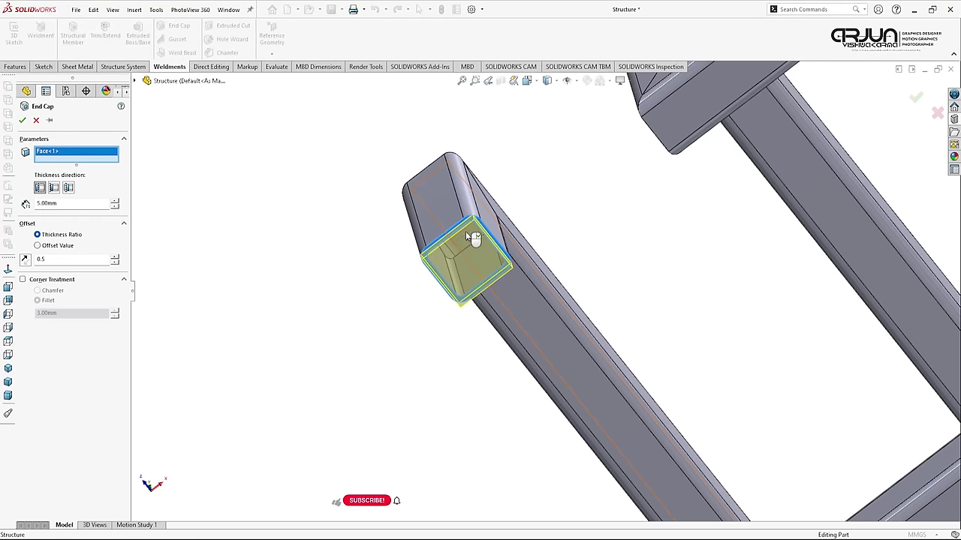
pyautogui.moveTo(466, 235); pyautogui.dragTo(457, 260, button='middle')
pyautogui.scroll(-5, 457, 260)
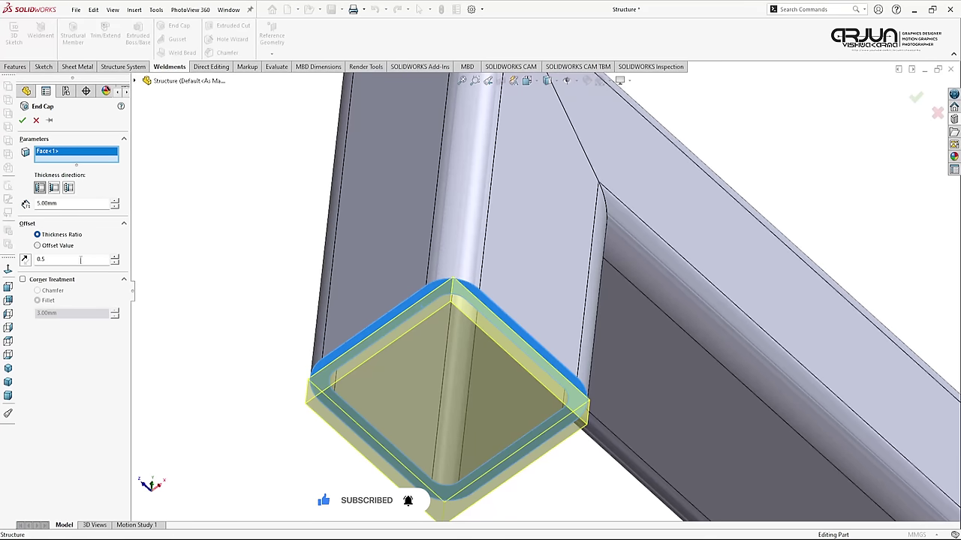
pyautogui.click(30, 281)
pyautogui.click(22, 280)
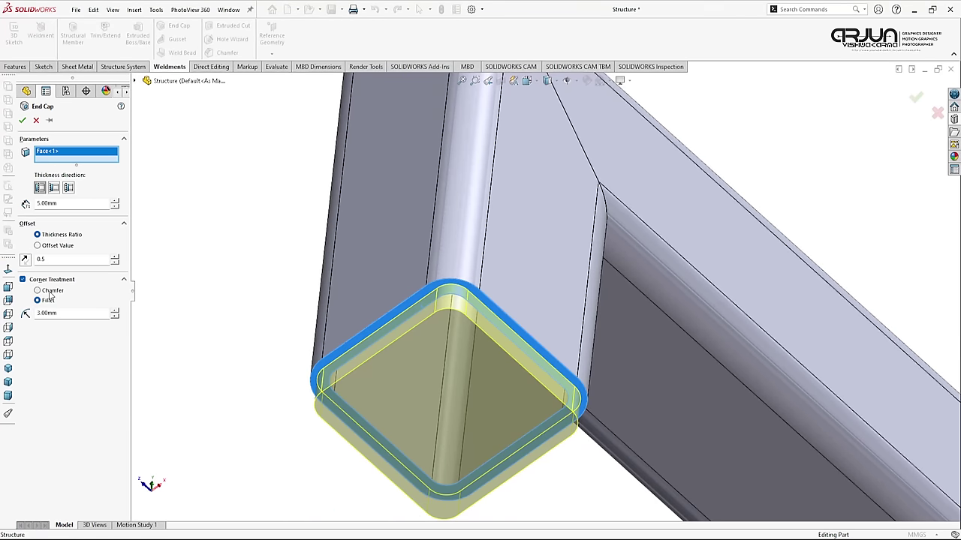
pyautogui.moveTo(422, 306); pyautogui.dragTo(377, 343, button='middle')
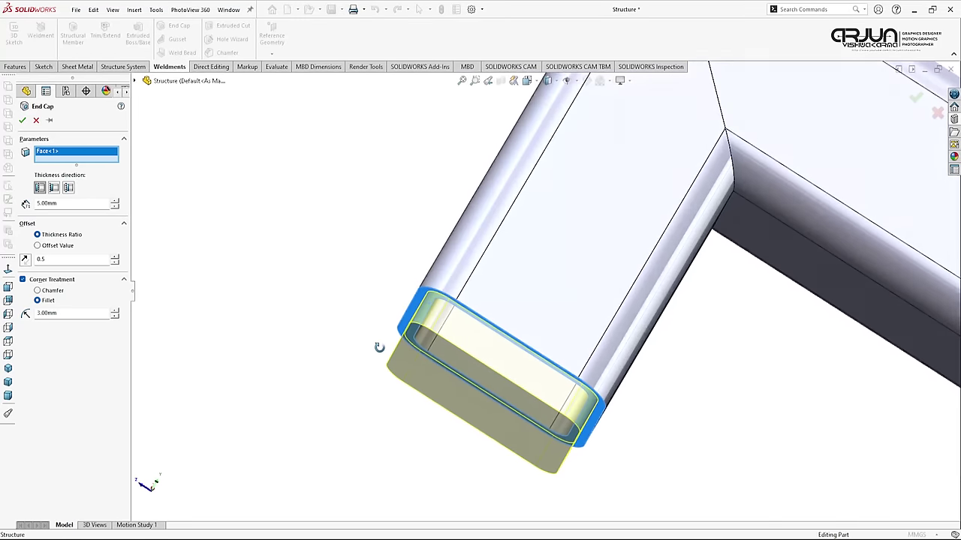
# Set the cap thickness ratio to 0.1 with a 5 mm corner fillet.
pyautogui.click(116, 259)
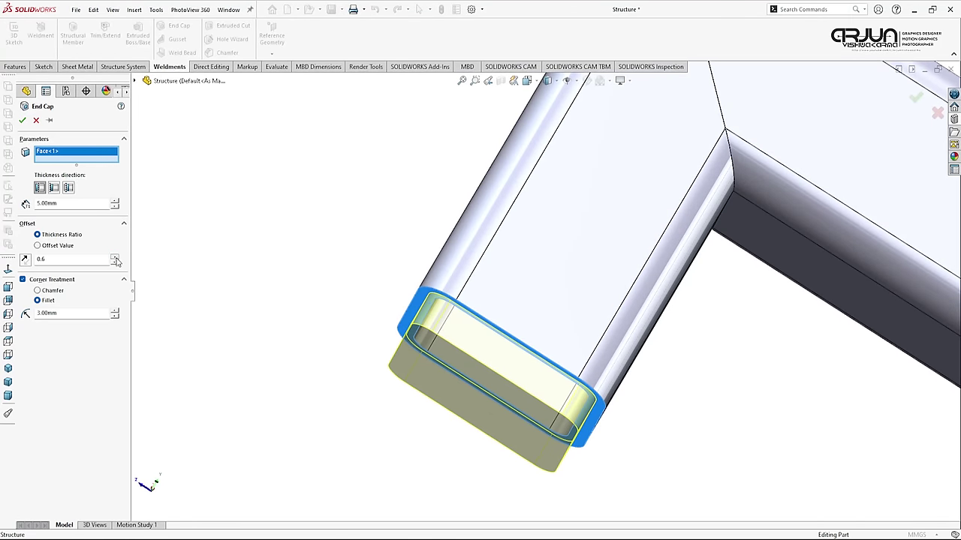
pyautogui.click(116, 260)
pyautogui.click(116, 262)
pyautogui.click(117, 262)
pyautogui.click(116, 262)
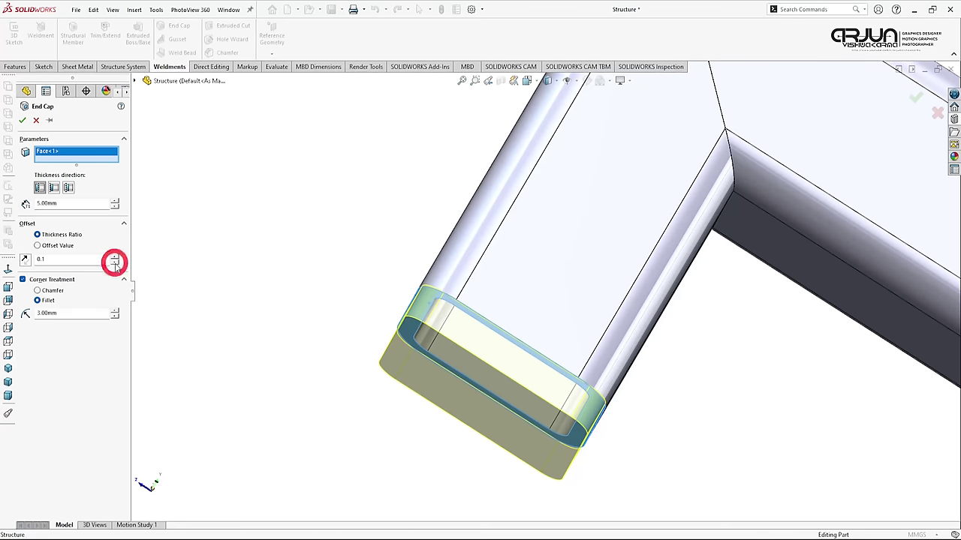
pyautogui.moveTo(428, 279); pyautogui.dragTo(397, 339, button='middle')
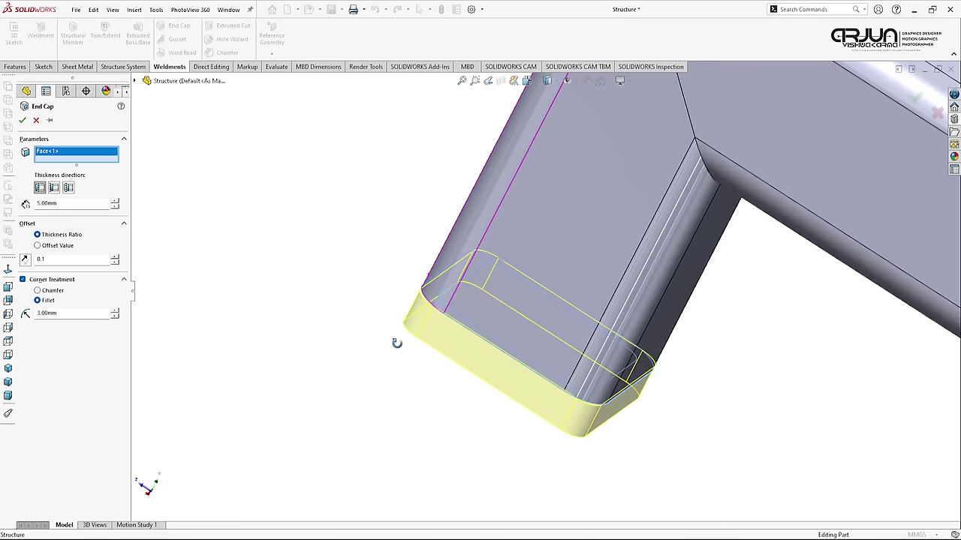
pyautogui.scroll(-3, 450, 300)
pyautogui.moveTo(449, 300); pyautogui.dragTo(476, 326, button='middle')
pyautogui.scroll(-3, 429, 326)
pyautogui.scroll(3, 438, 326)
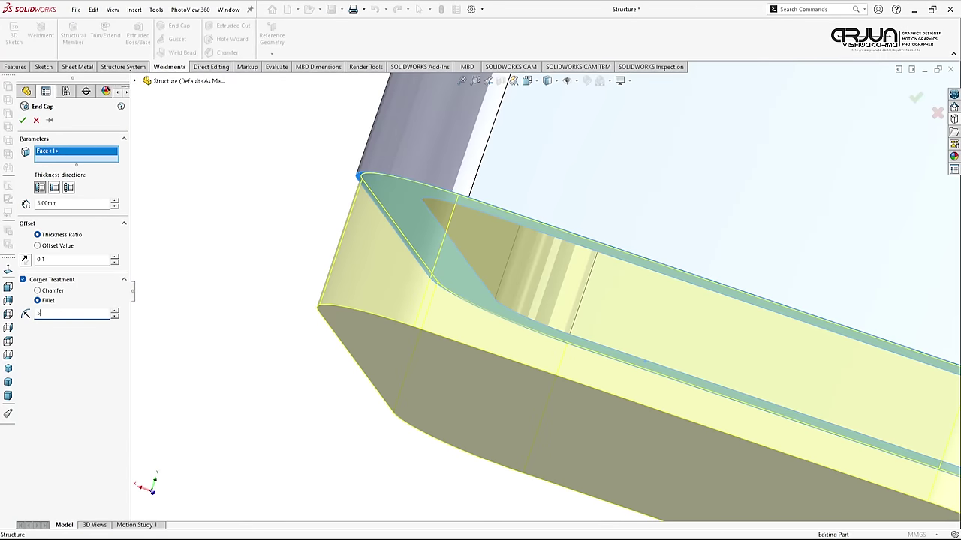
pyautogui.press('Return')
# Orbit and zoom to inspect the rounded end-cap corner.
pyautogui.moveTo(454, 251); pyautogui.dragTo(453, 186, button='middle')
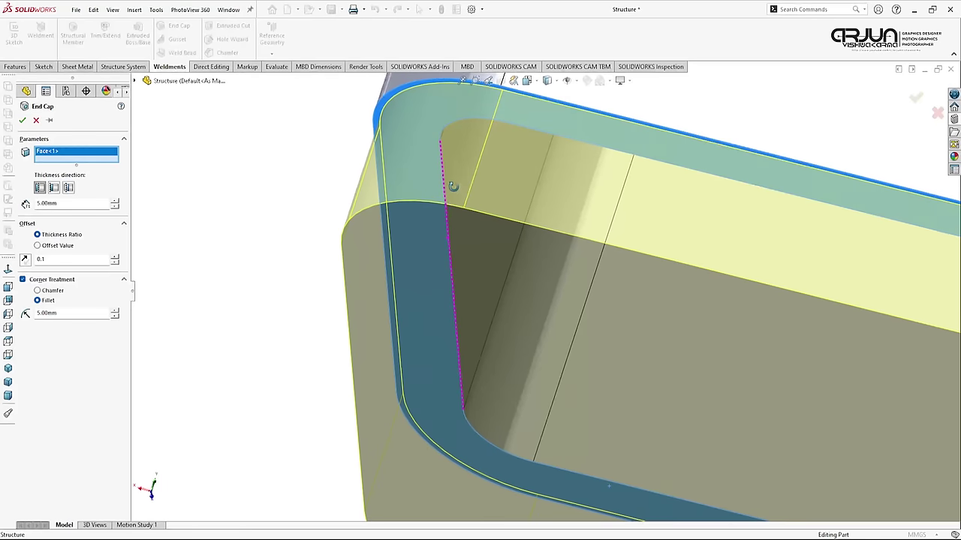
pyautogui.scroll(3, 453, 188)
pyautogui.scroll(3, 458, 199)
pyautogui.scroll(2, 461, 225)
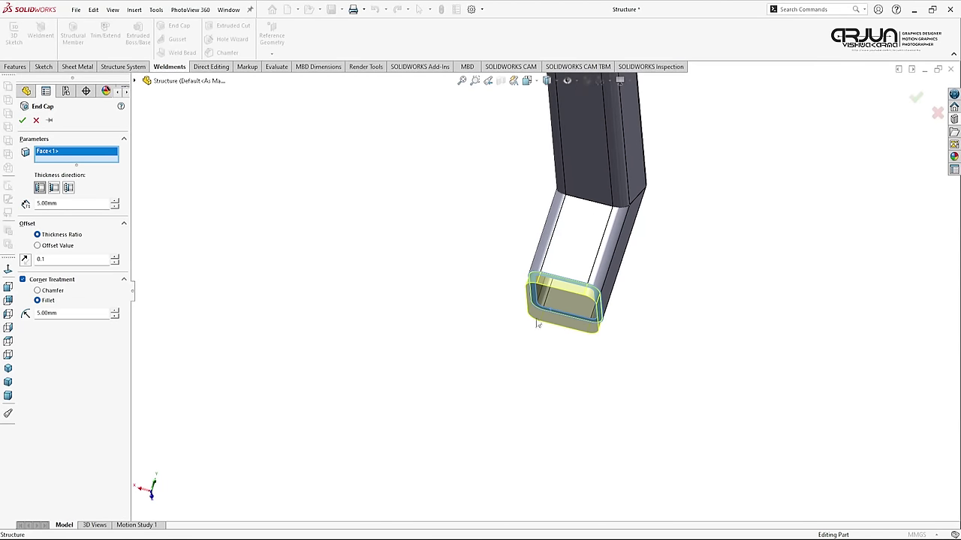
pyautogui.scroll(-3, 509, 327)
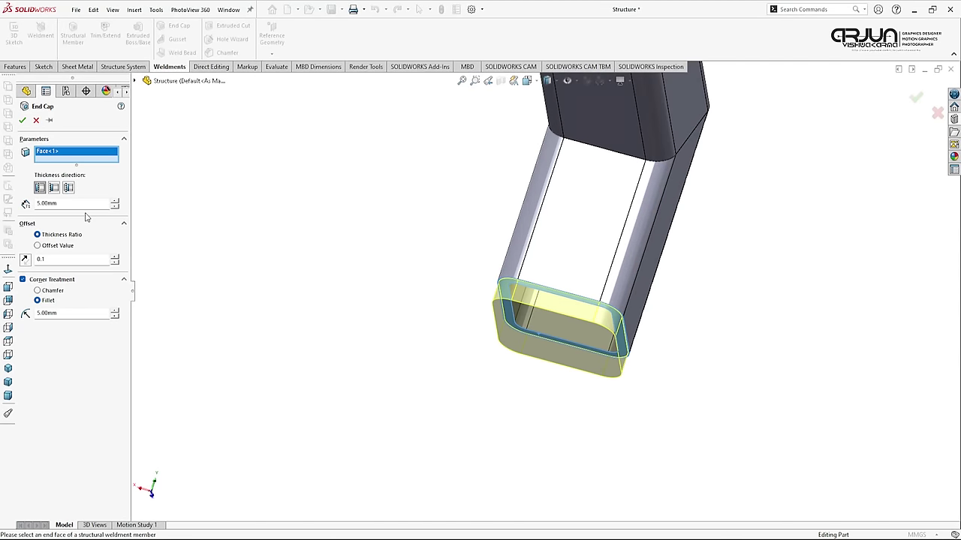
pyautogui.scroll(-1, 506, 251)
pyautogui.scroll(3, 508, 253)
pyautogui.scroll(2, 508, 253)
pyautogui.scroll(3, 525, 266)
pyautogui.scroll(-2, 528, 270)
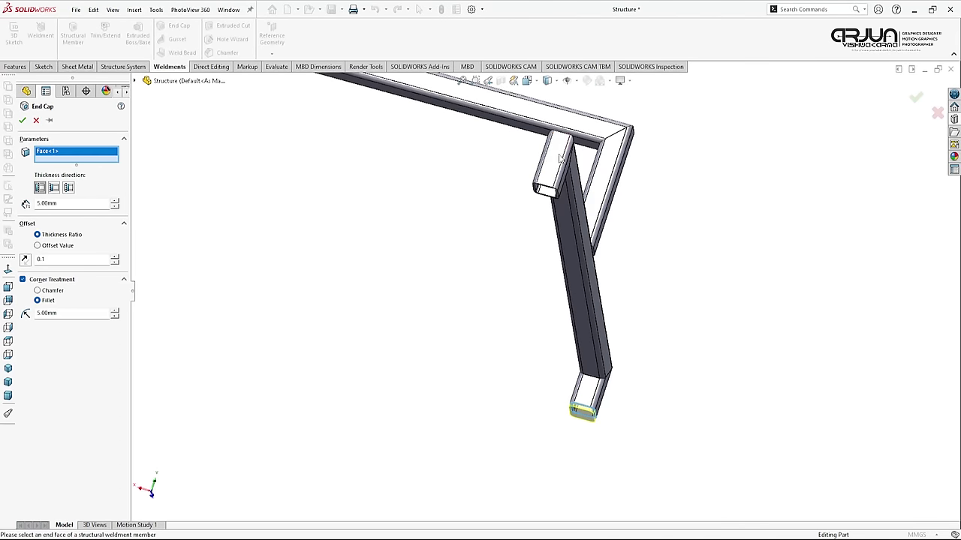
pyautogui.scroll(-3, 535, 259)
pyautogui.scroll(-2, 496, 307)
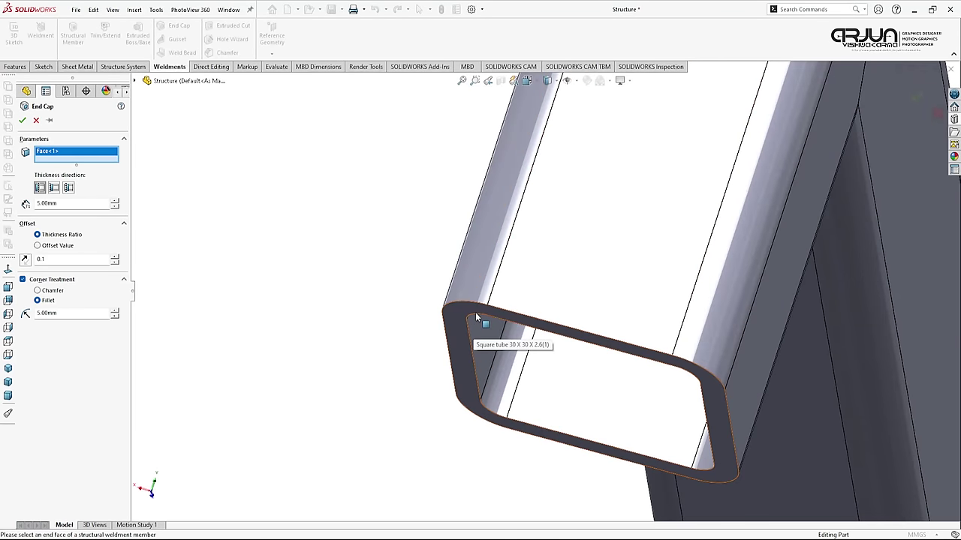
# Add the second and third leg tube ends to the end cap.
pyautogui.click(471, 314)
pyautogui.scroll(2, 459, 316)
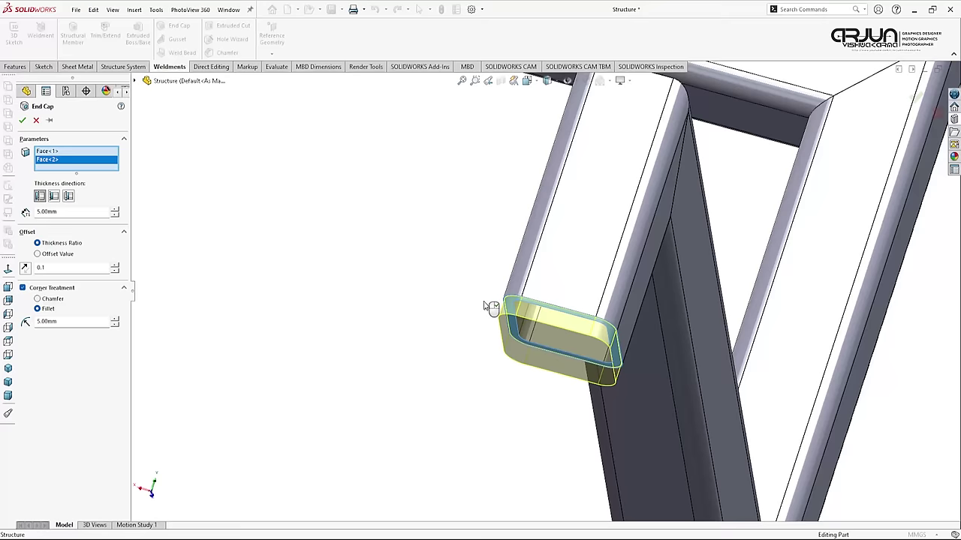
pyautogui.scroll(3, 488, 306)
pyautogui.scroll(1, 498, 303)
pyautogui.scroll(2, 422, 287)
pyautogui.scroll(-2, 372, 276)
pyautogui.scroll(-2, 397, 193)
pyautogui.scroll(-3, 434, 239)
pyautogui.scroll(-3, 518, 247)
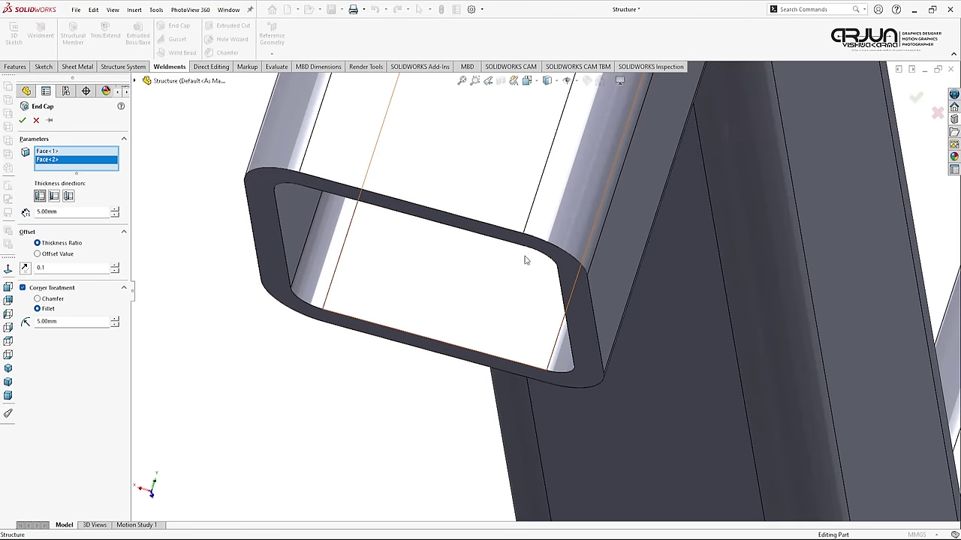
pyautogui.click(523, 249)
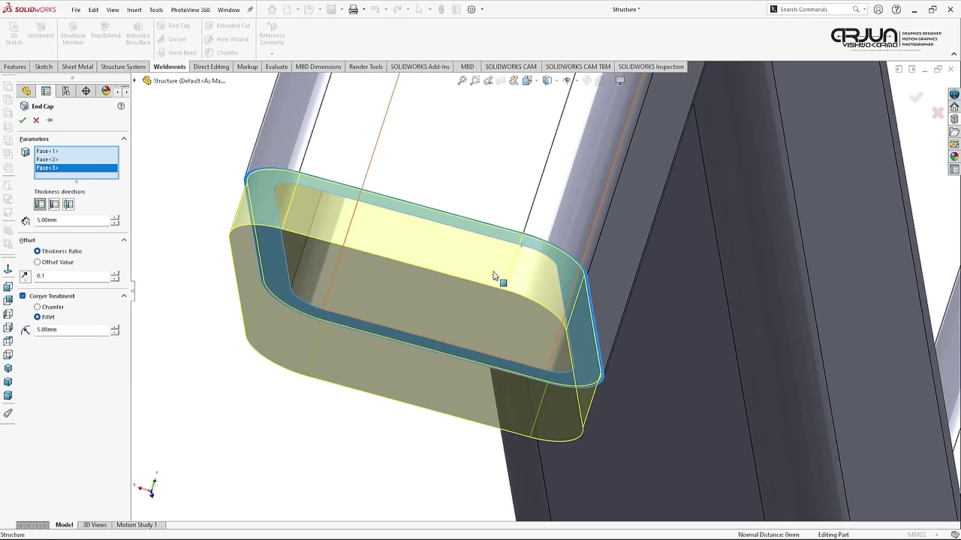
pyautogui.scroll(3, 497, 277)
pyautogui.scroll(2, 497, 278)
pyautogui.scroll(-2, 567, 475)
pyautogui.scroll(-3, 593, 469)
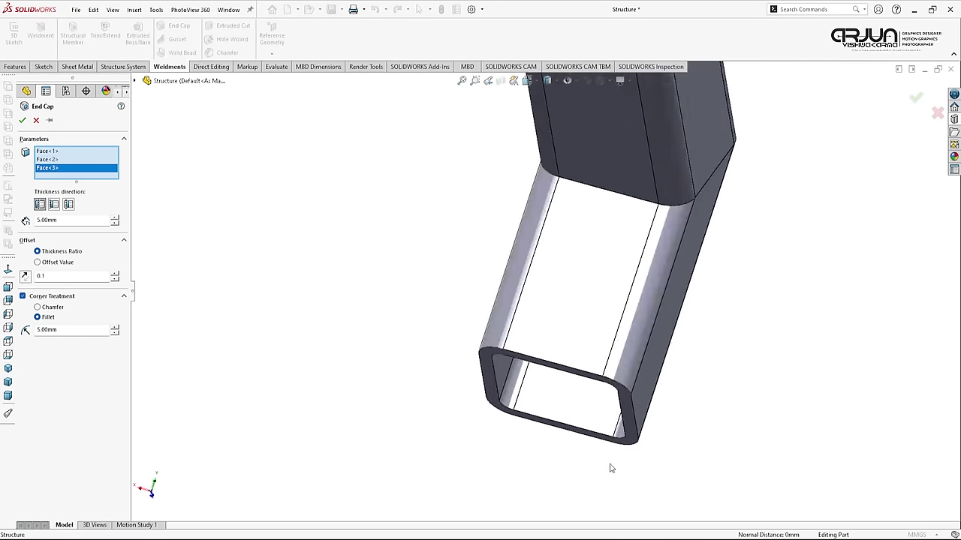
pyautogui.scroll(-3, 612, 420)
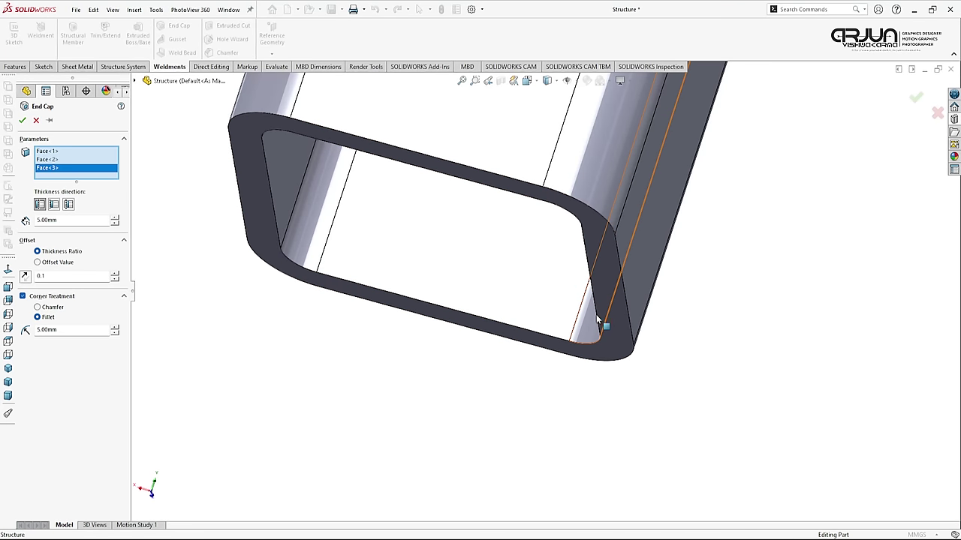
# Add the fourth leg's tube end and apply end caps to all four feet.
pyautogui.click(597, 319)
pyautogui.click(594, 306)
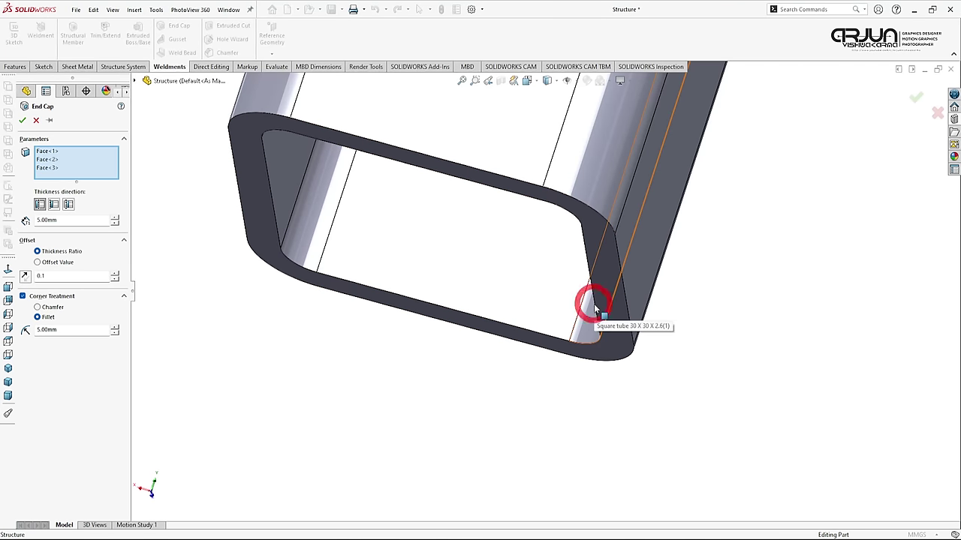
pyautogui.click(481, 187)
pyautogui.scroll(-3, 446, 256)
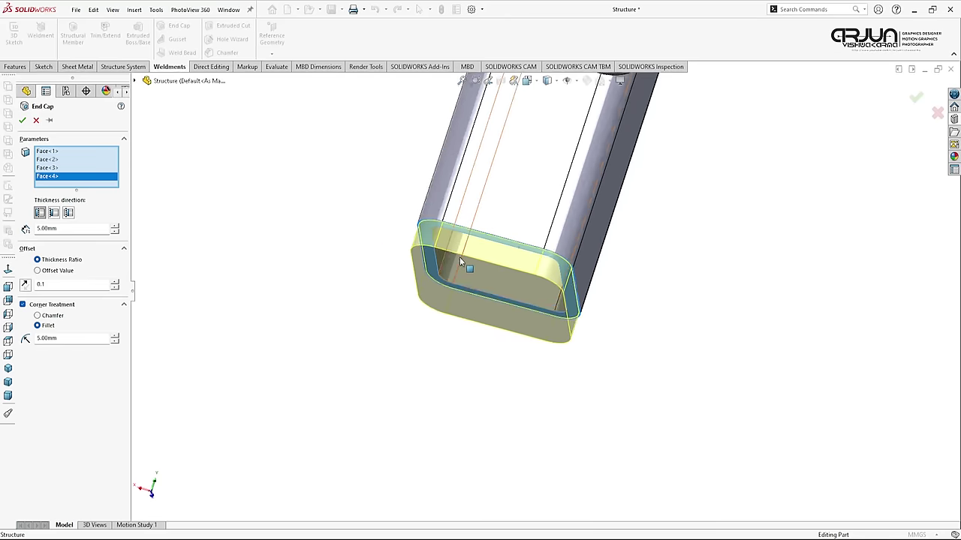
pyautogui.scroll(-5, 461, 262)
pyautogui.scroll(-3, 466, 265)
pyautogui.moveTo(486, 268)
pyautogui.mouseDown(button='middle')
pyautogui.moveTo(524, 289)
pyautogui.moveTo(517, 317)
pyautogui.mouseUp(button='middle')
pyautogui.click(22, 122)
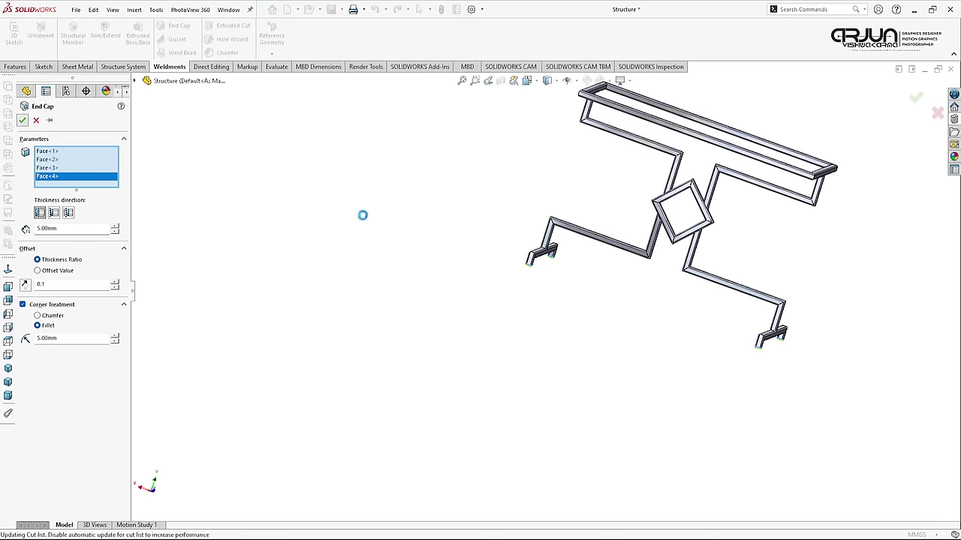
pyautogui.scroll(3, 755, 347)
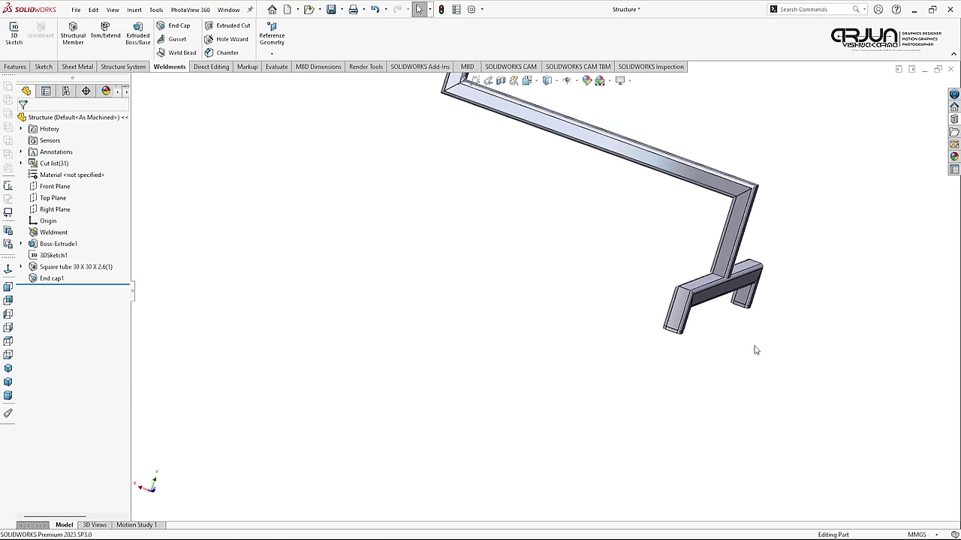
pyautogui.scroll(2, 683, 361)
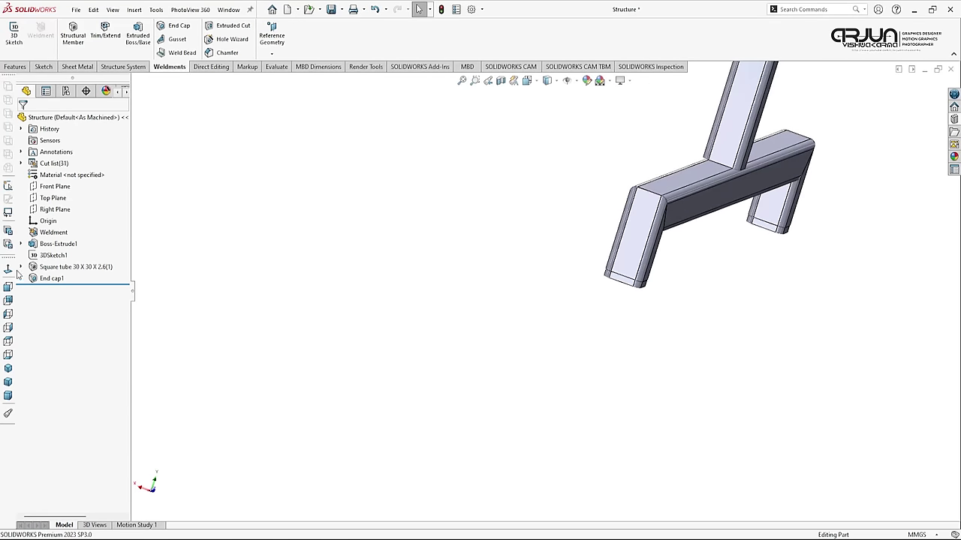
pyautogui.click(8, 370)
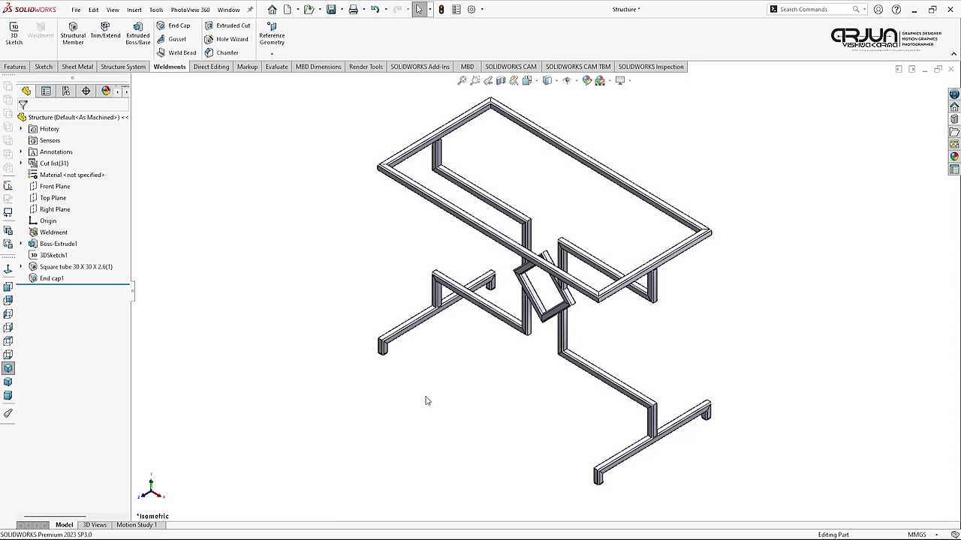
pyautogui.click(8, 396)
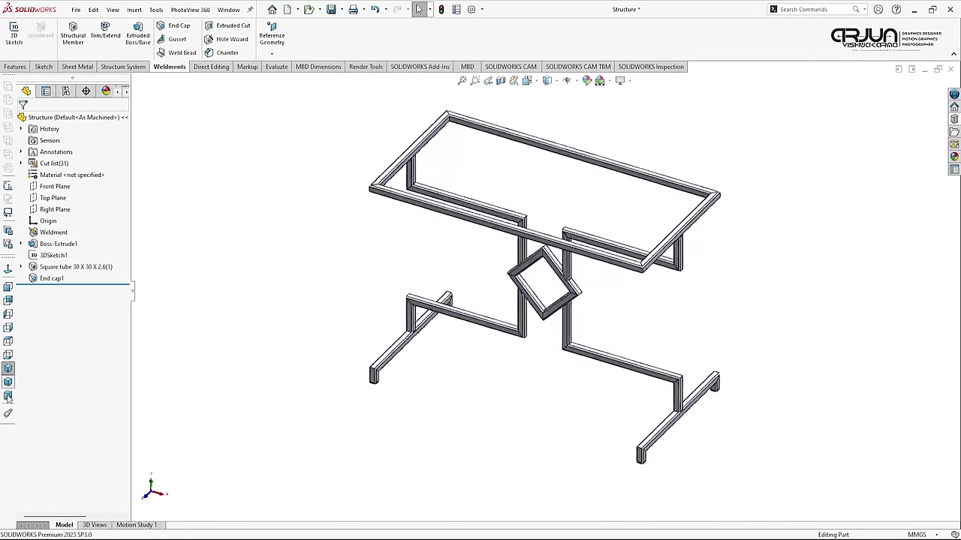
pyautogui.click(8, 288)
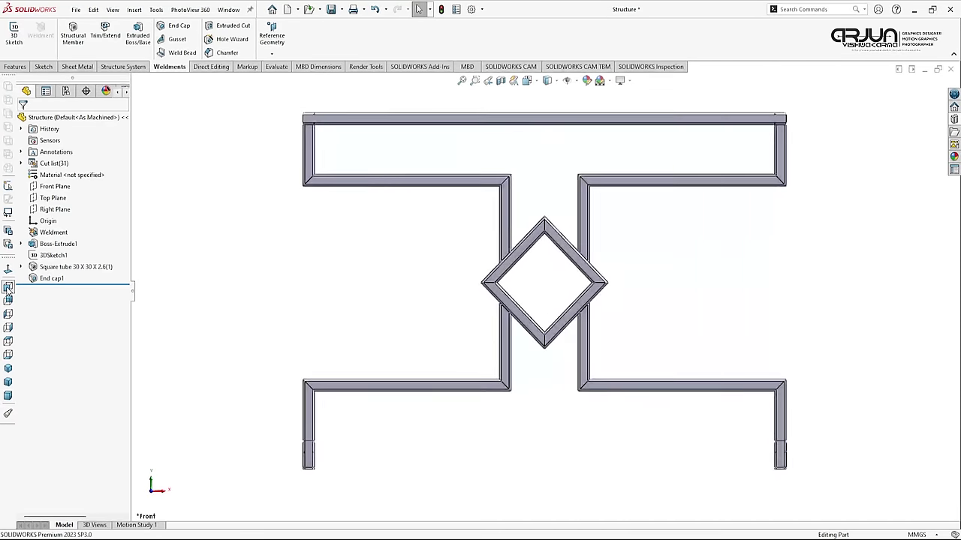
pyautogui.click(7, 300)
pyautogui.click(7, 313)
pyautogui.click(7, 327)
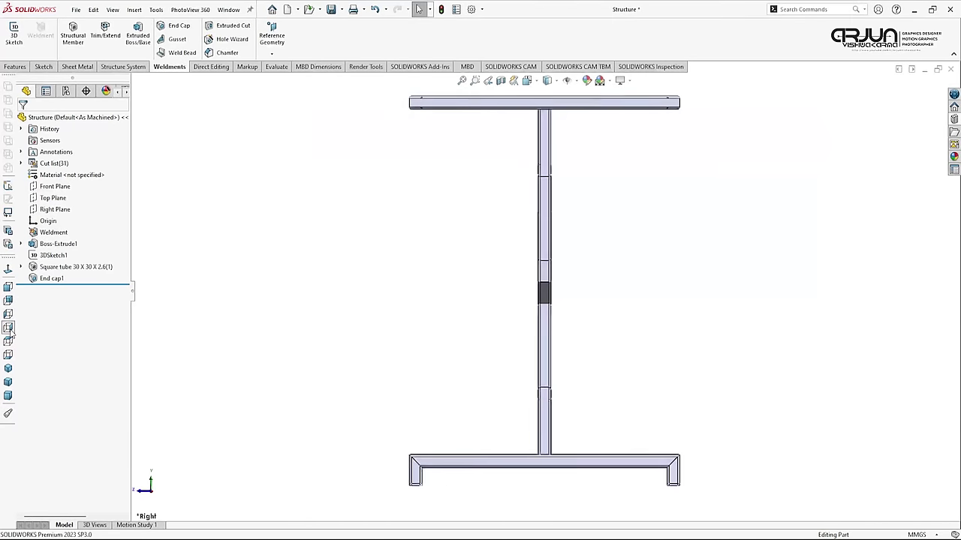
pyautogui.click(7, 341)
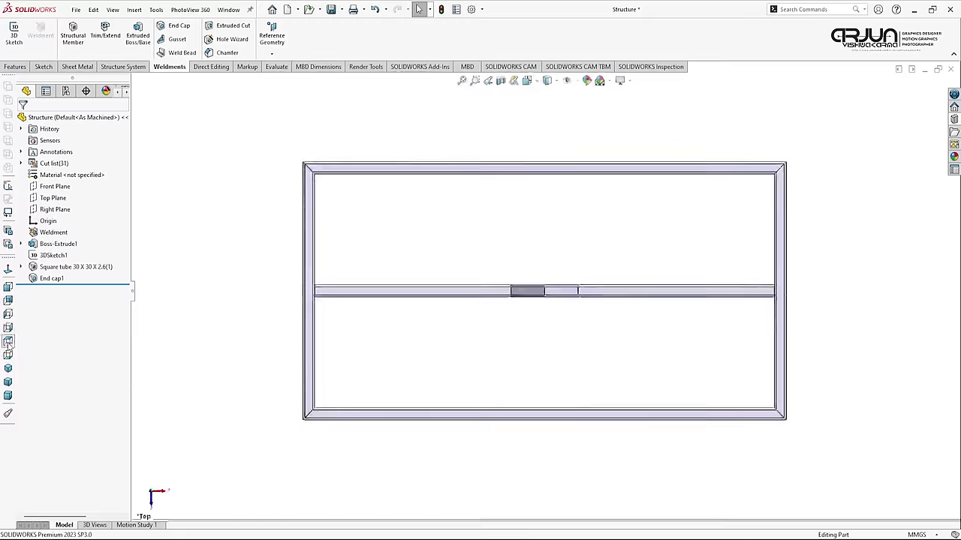
pyautogui.click(7, 355)
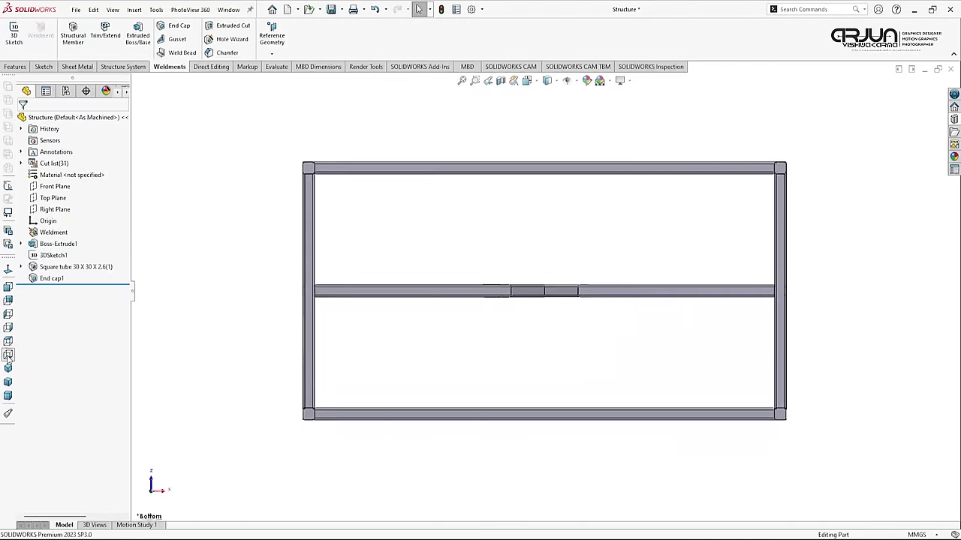
pyautogui.click(7, 368)
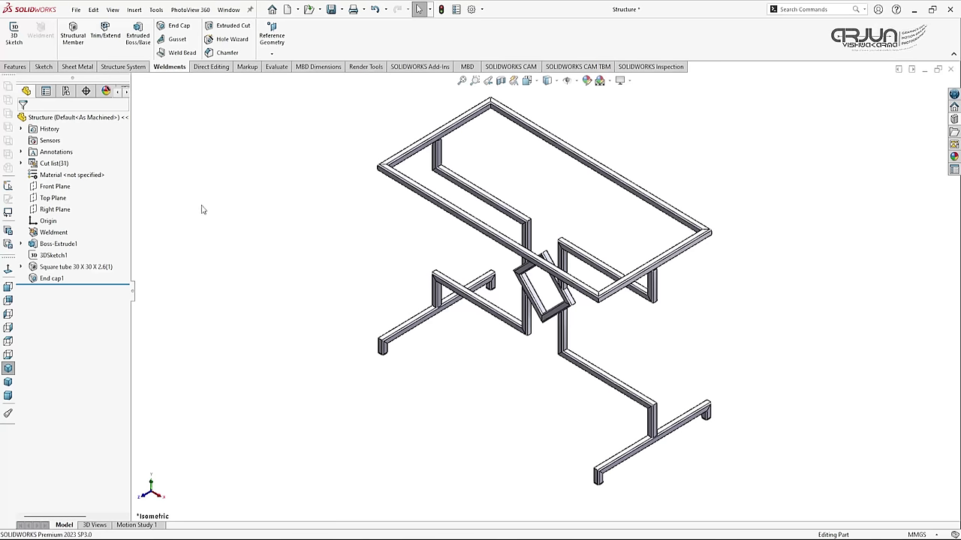
# Create a new blank part document.
pyautogui.click(288, 9)
pyautogui.click(236, 252)
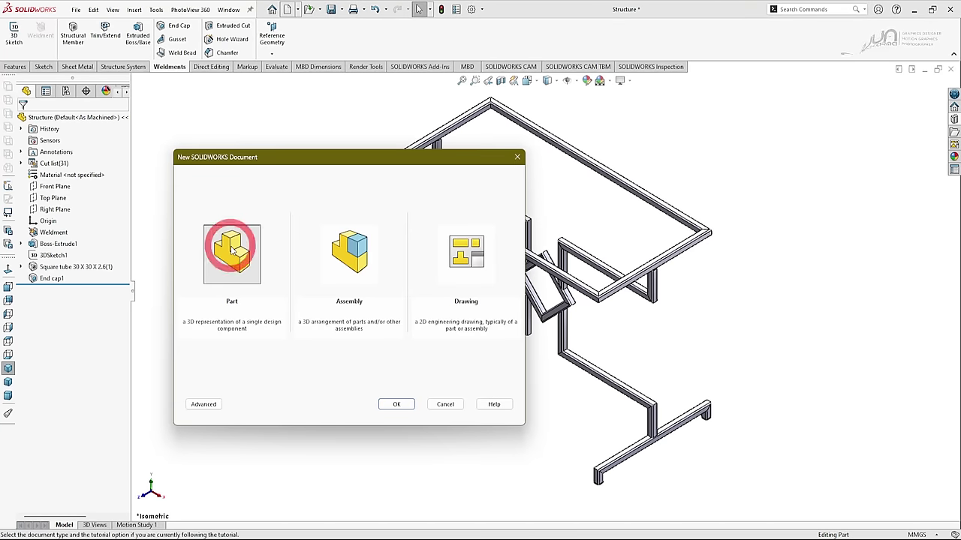
pyautogui.click(396, 404)
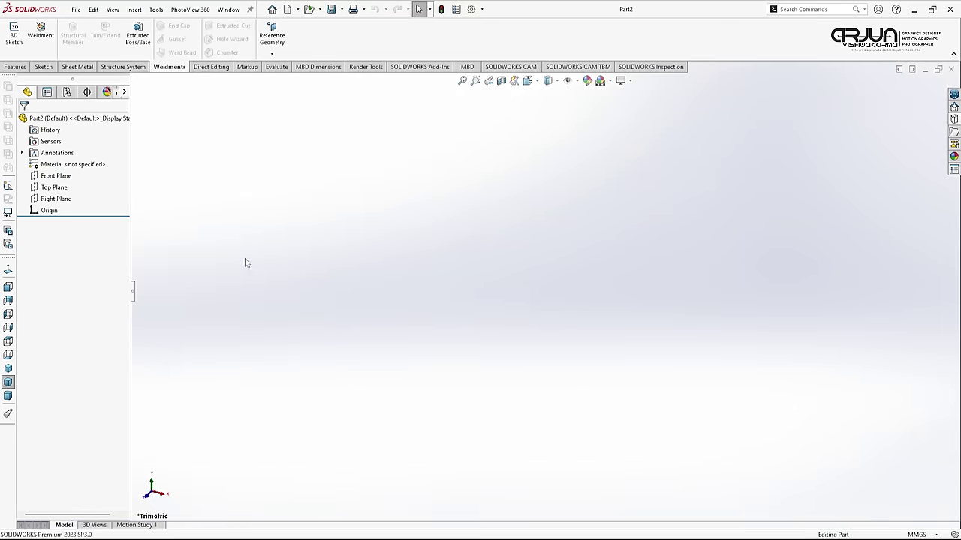
# Set the background scene to Plain White.
pyautogui.click(608, 81)
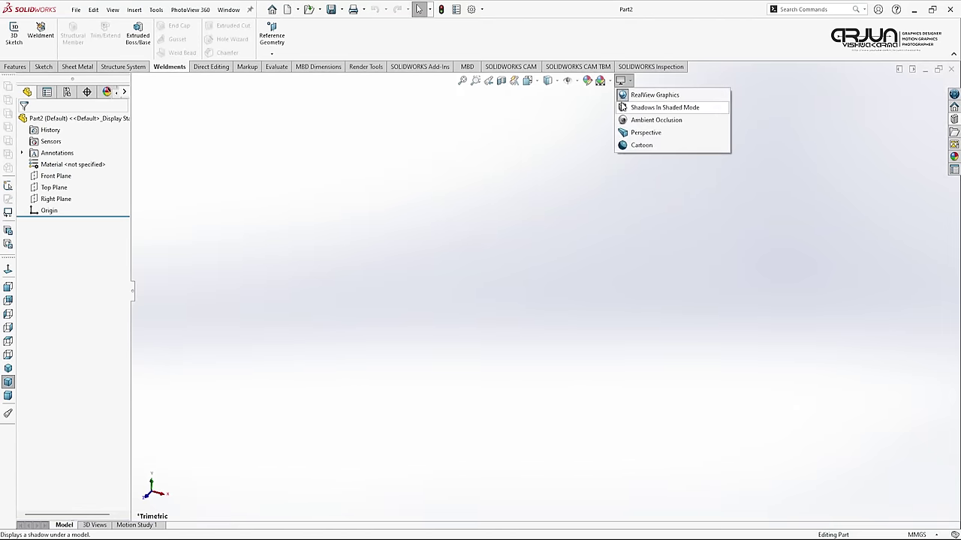
pyautogui.click(625, 108)
pyautogui.click(622, 80)
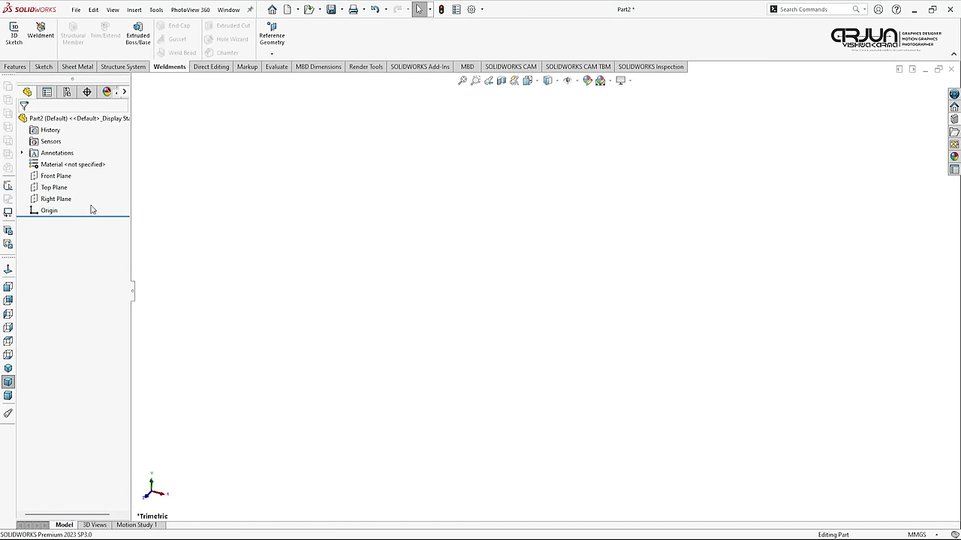
pyautogui.click(43, 66)
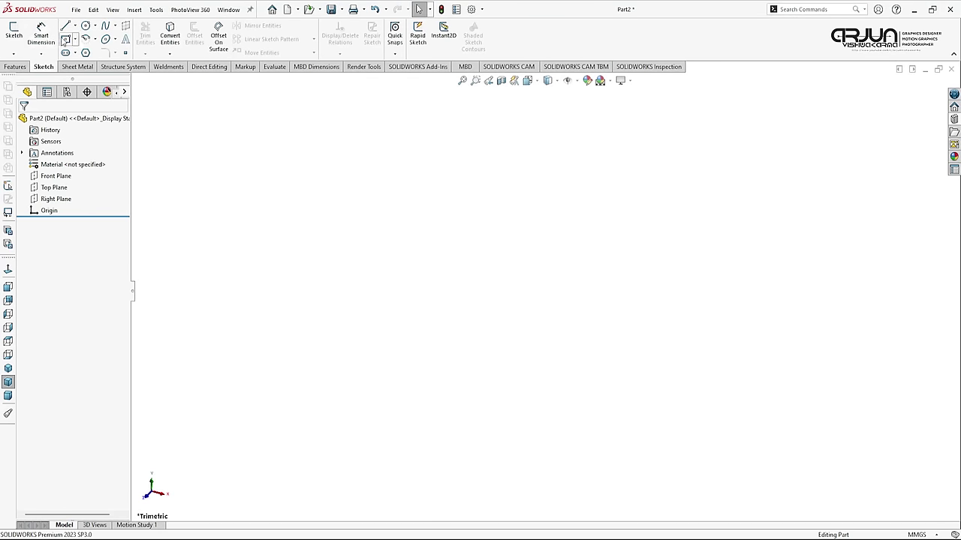
# Sketch a 1250 × 650 centre rectangle at the origin on the Top Plane.
pyautogui.click(66, 38)
pyautogui.click(361, 286)
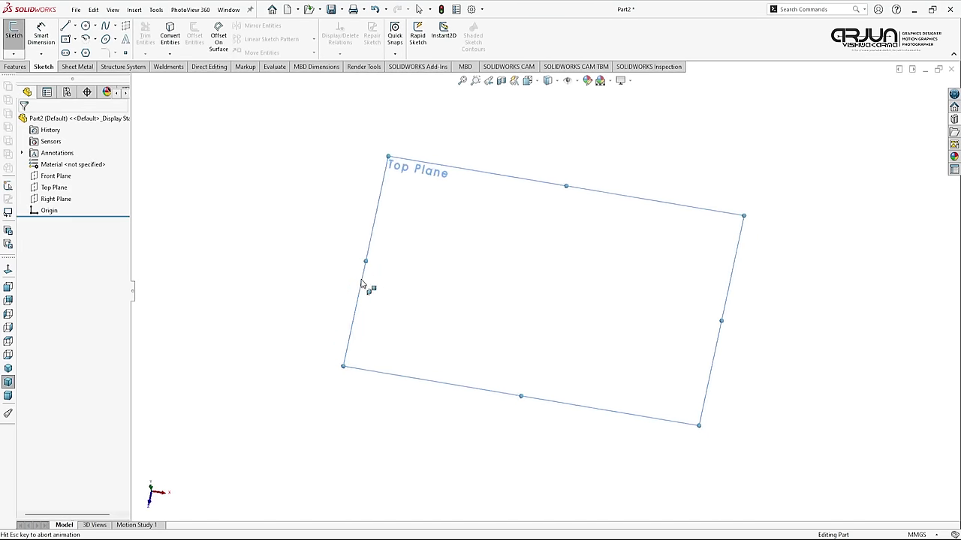
pyautogui.click(545, 291)
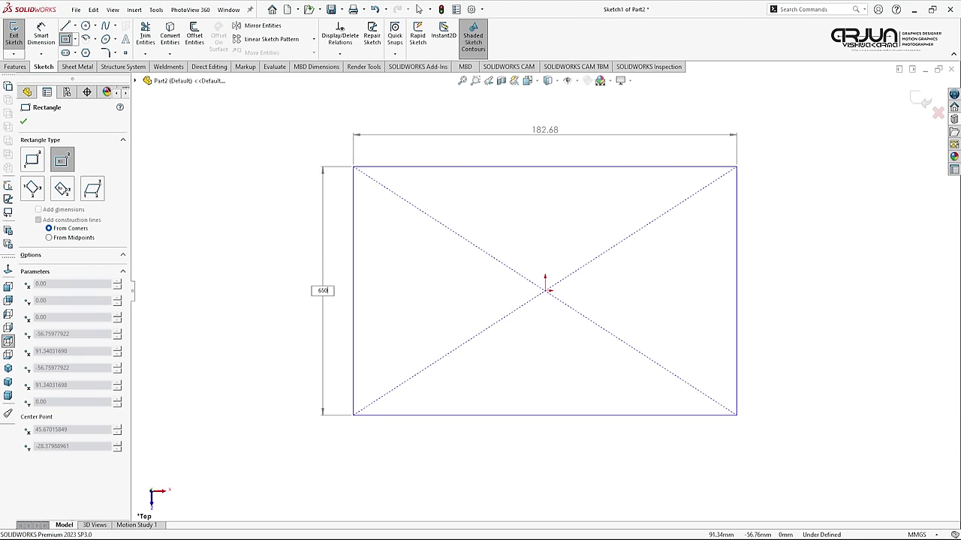
pyautogui.press('Return')
pyautogui.press('f')
pyautogui.write('1250')
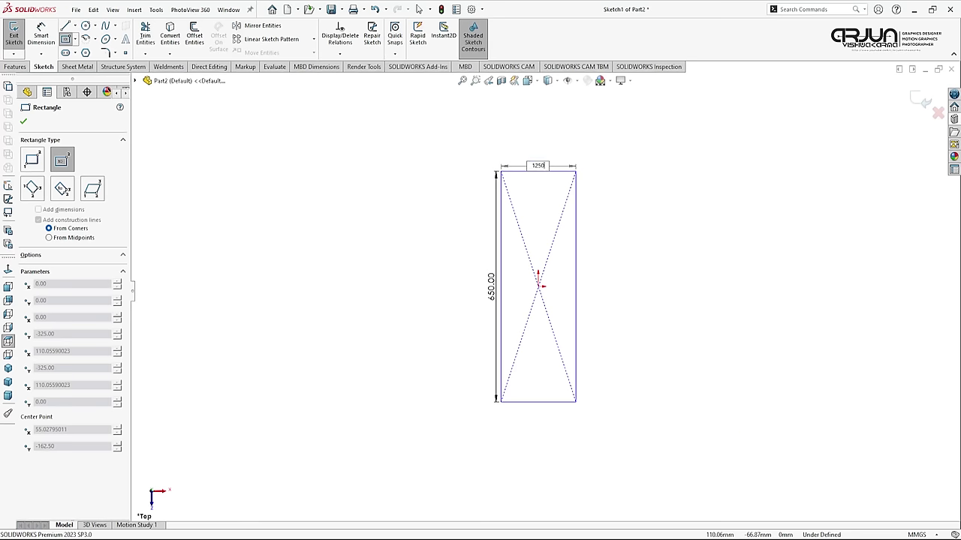
pyautogui.press('Return')
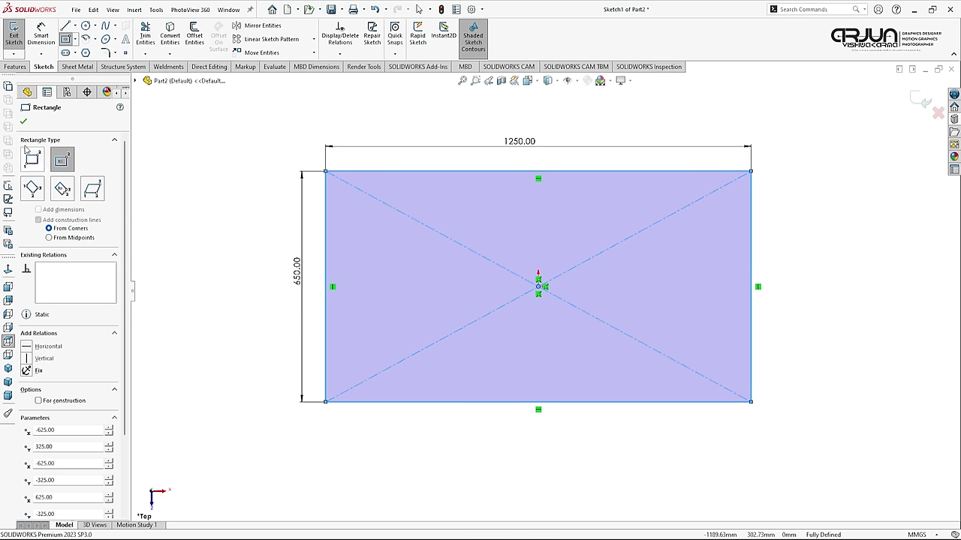
pyautogui.click(23, 122)
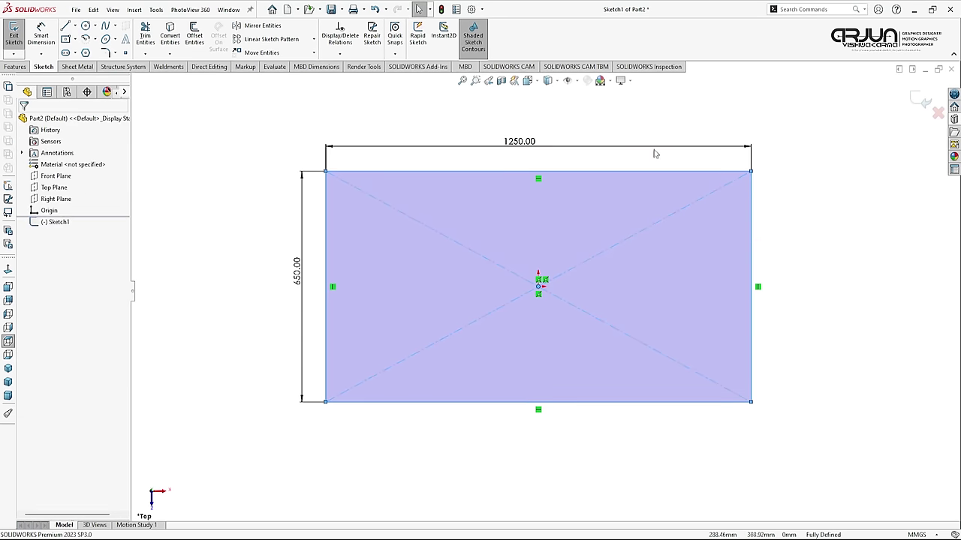
pyautogui.click(922, 100)
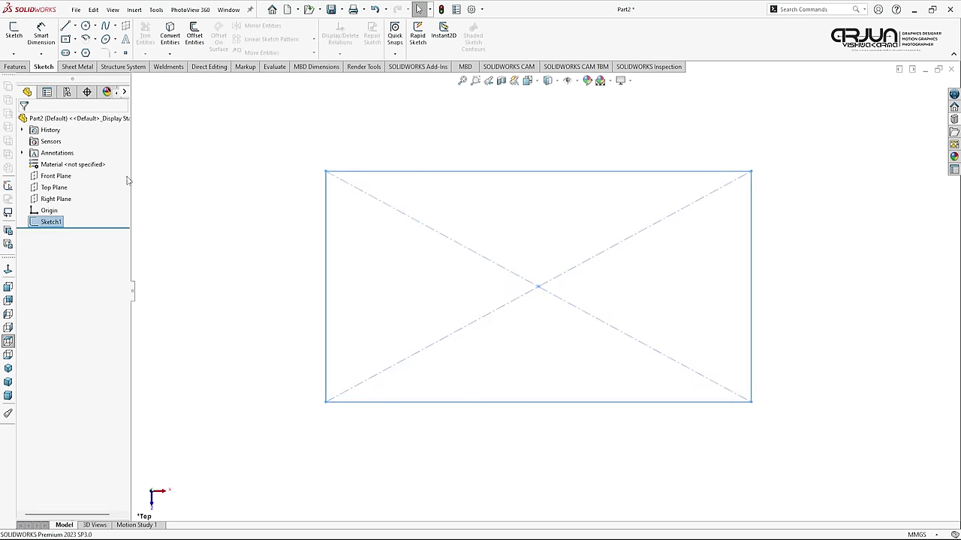
# Extrude the rectangle 12 mm thick into the tabletop plate.
pyautogui.click(15, 66)
pyautogui.click(18, 36)
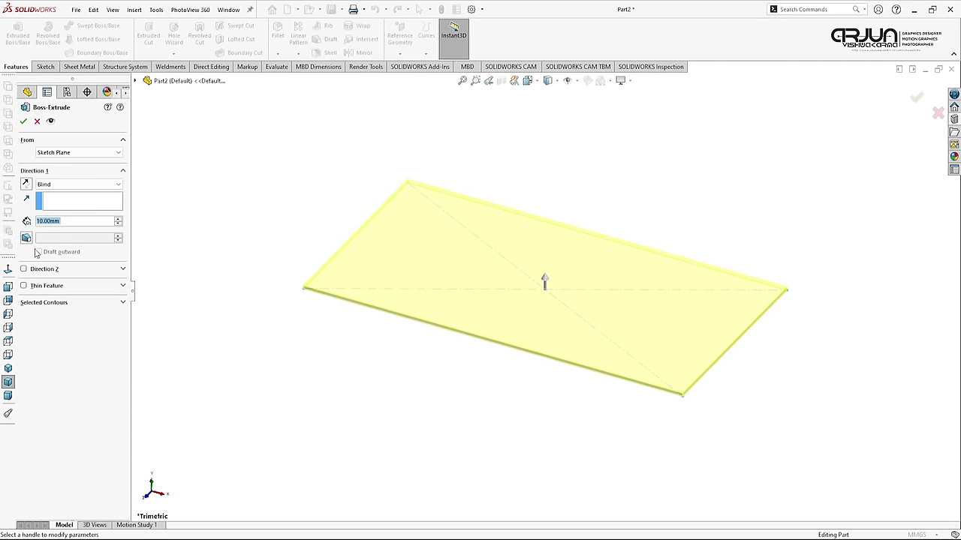
pyautogui.moveTo(66, 231); pyautogui.dragTo(74, 232)
pyautogui.click(21, 122)
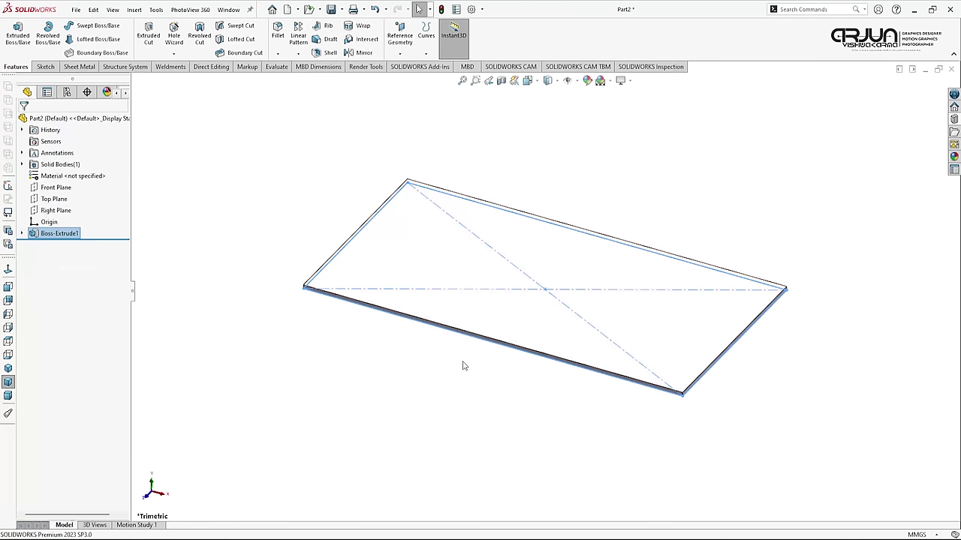
pyautogui.scroll(-3, 465, 361)
pyautogui.scroll(-2, 465, 361)
# Fillet the plate's top-face edges with a 6 mm radius.
pyautogui.click(277, 32)
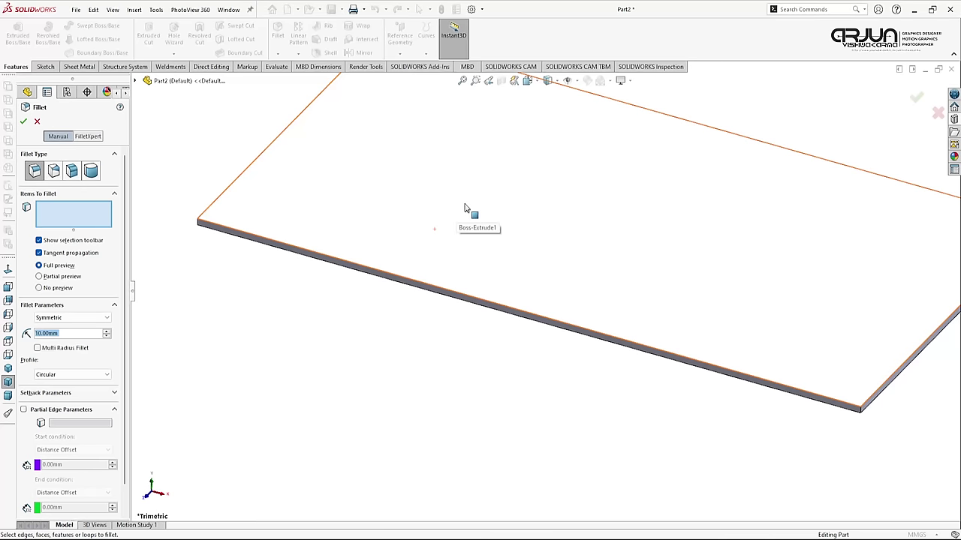
pyautogui.click(466, 209)
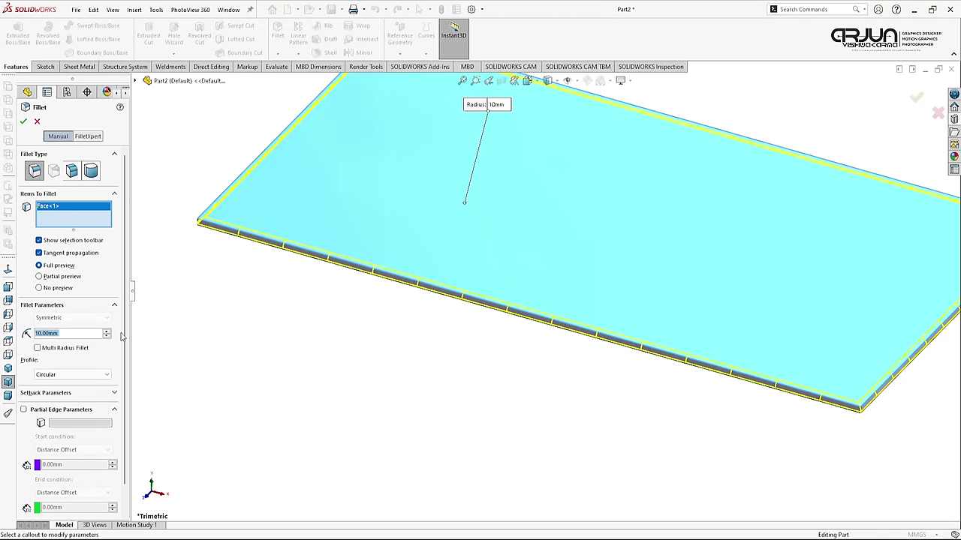
pyautogui.scroll(2, 729, 335)
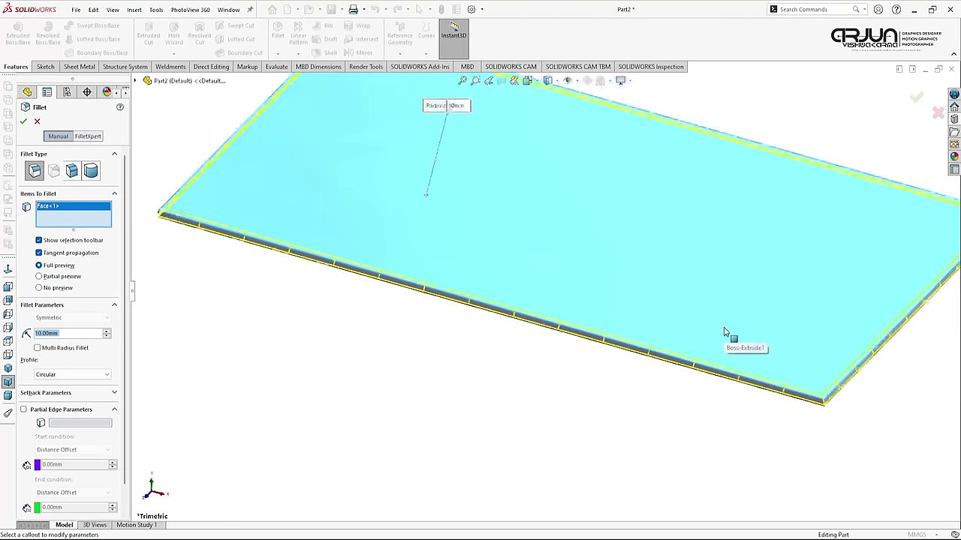
pyautogui.scroll(-3, 590, 421)
pyautogui.scroll(-2, 611, 313)
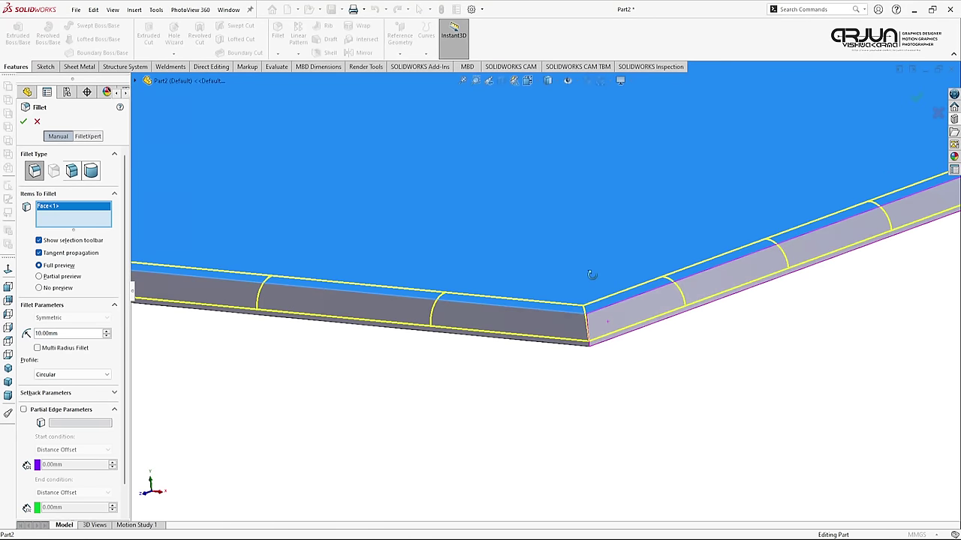
pyautogui.click(590, 275)
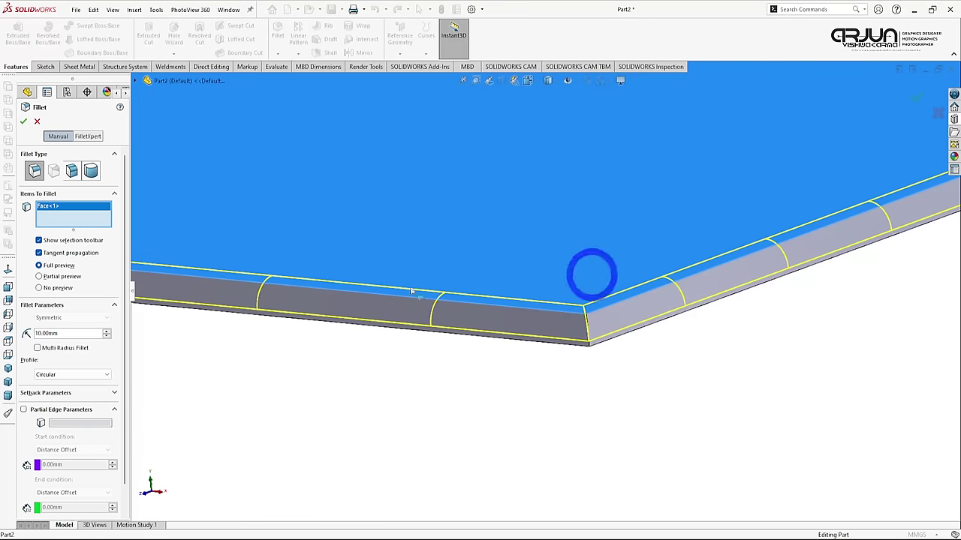
pyautogui.write('6')
pyautogui.press('Return')
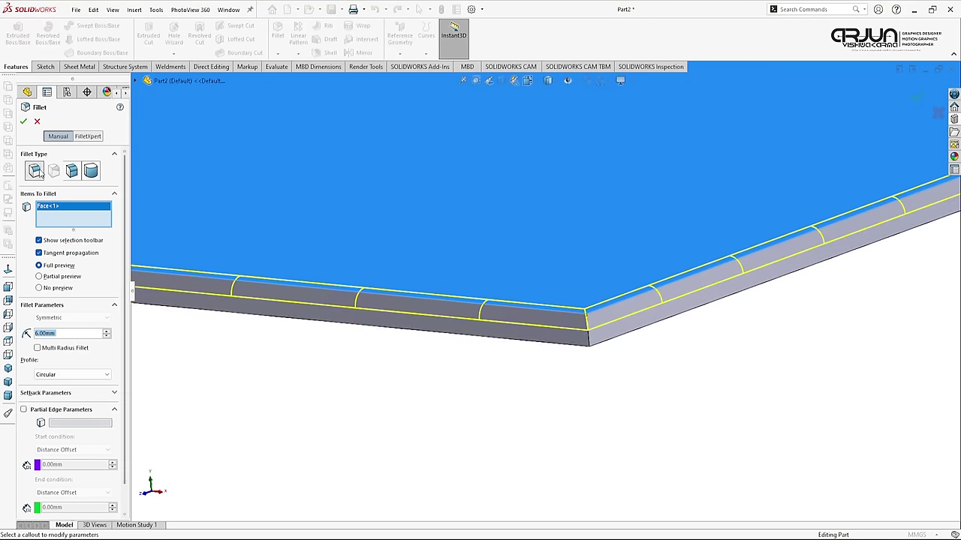
pyautogui.click(23, 122)
pyautogui.click(467, 433)
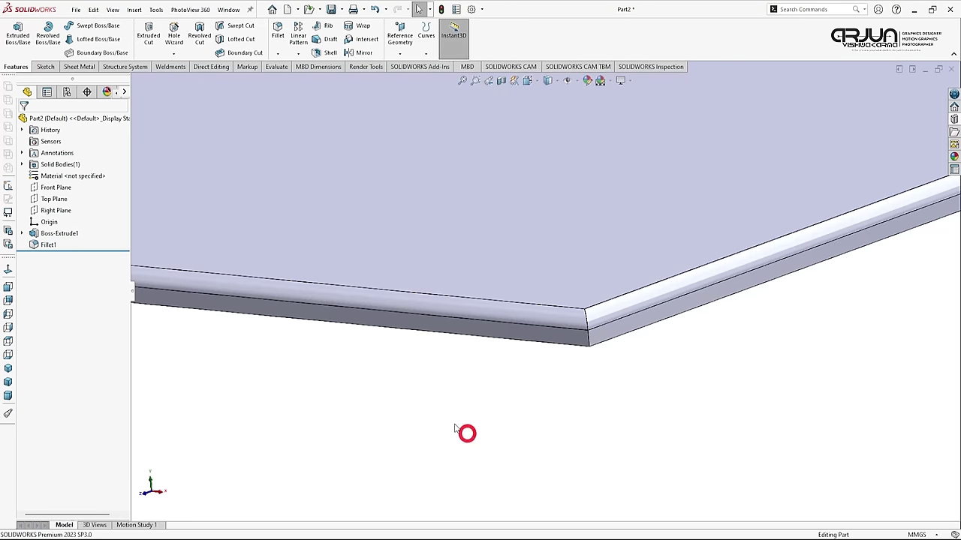
pyautogui.click(277, 31)
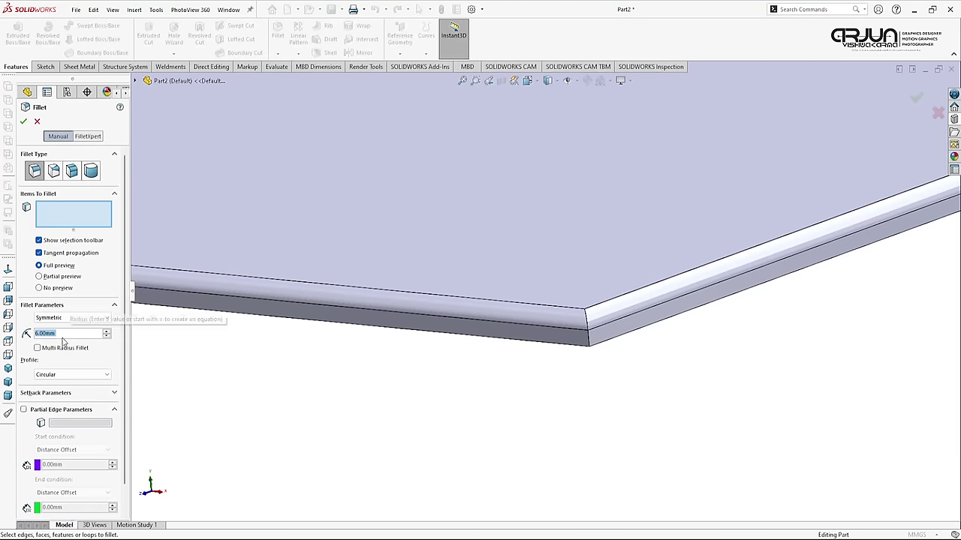
# Set a 10 mm fillet radius and select the plate's first two vertical corner edges.
pyautogui.write('10')
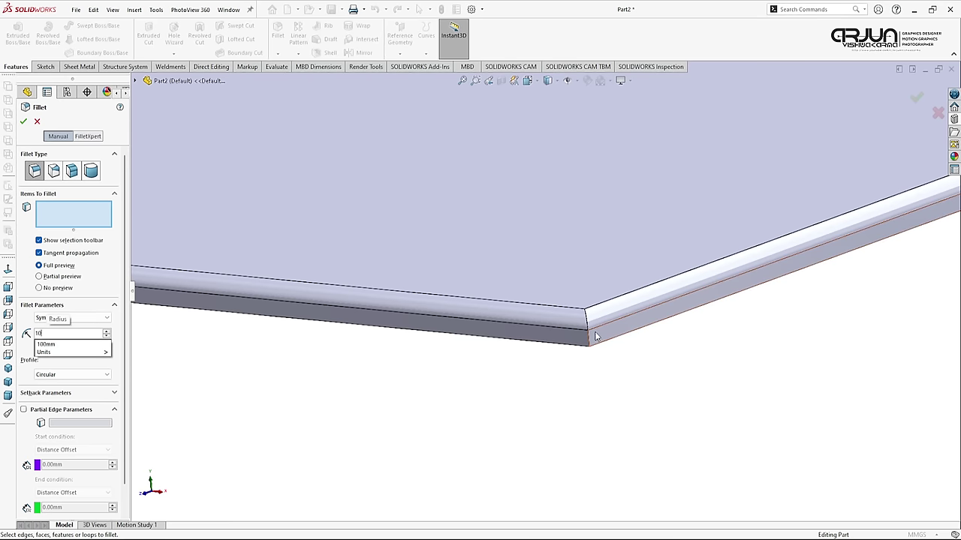
pyautogui.click(590, 340)
pyautogui.scroll(1, 532, 361)
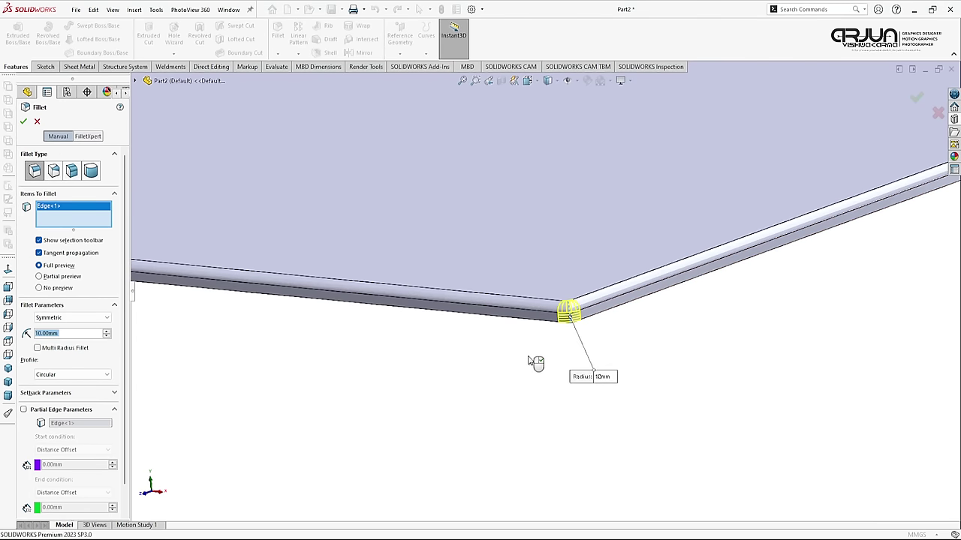
pyautogui.scroll(2, 534, 361)
pyautogui.scroll(2, 538, 350)
pyautogui.scroll(-3, 687, 217)
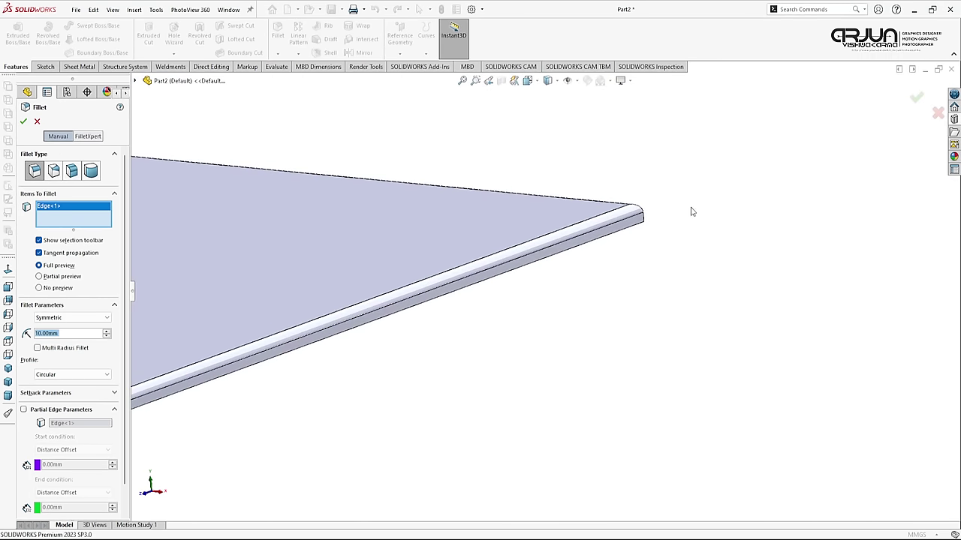
pyautogui.click(655, 239)
pyautogui.scroll(3, 689, 266)
pyautogui.scroll(1, 696, 272)
pyautogui.scroll(-3, 282, 306)
pyautogui.scroll(-2, 298, 283)
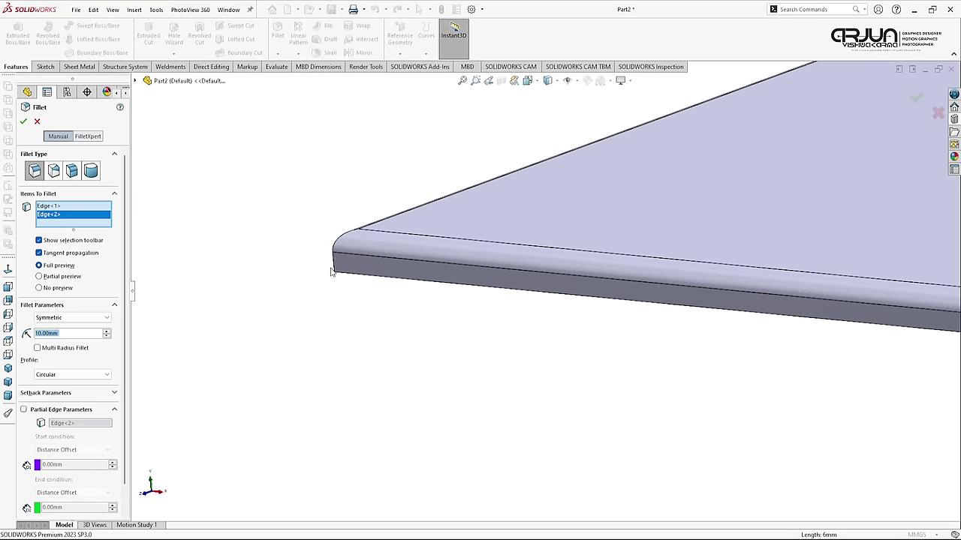
# Add the third and fourth corner edges and accept the 10 mm corner fillet.
pyautogui.click(335, 269)
pyautogui.scroll(1, 275, 294)
pyautogui.scroll(1, 686, 169)
pyautogui.scroll(1, 813, 196)
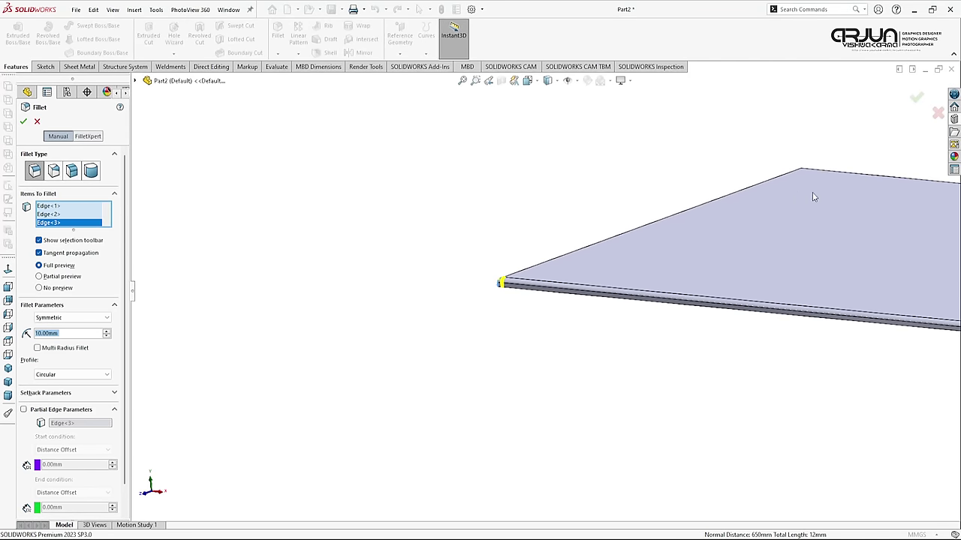
pyautogui.scroll(-5, 692, 180)
pyautogui.moveTo(692, 180); pyautogui.dragTo(679, 239, button='middle')
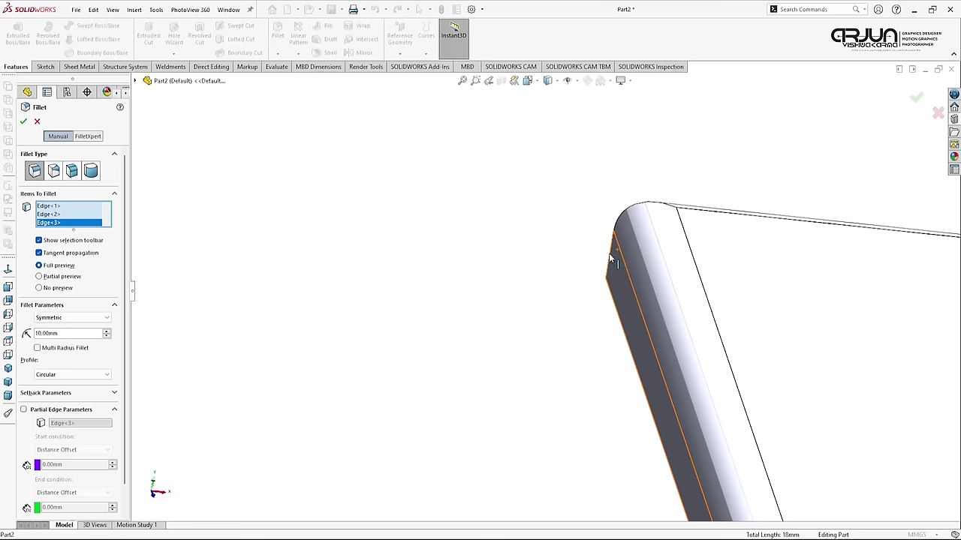
pyautogui.click(610, 259)
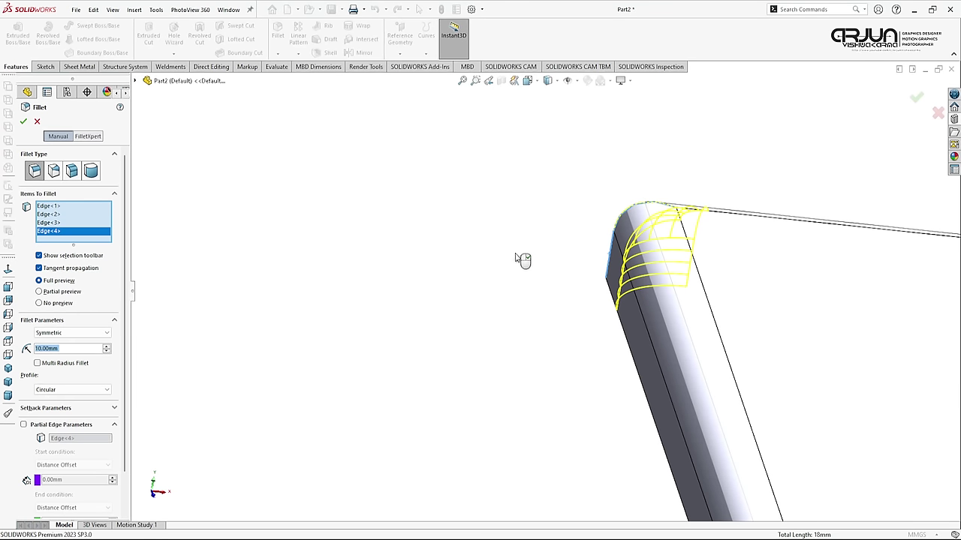
pyautogui.click(23, 122)
pyautogui.scroll(3, 393, 183)
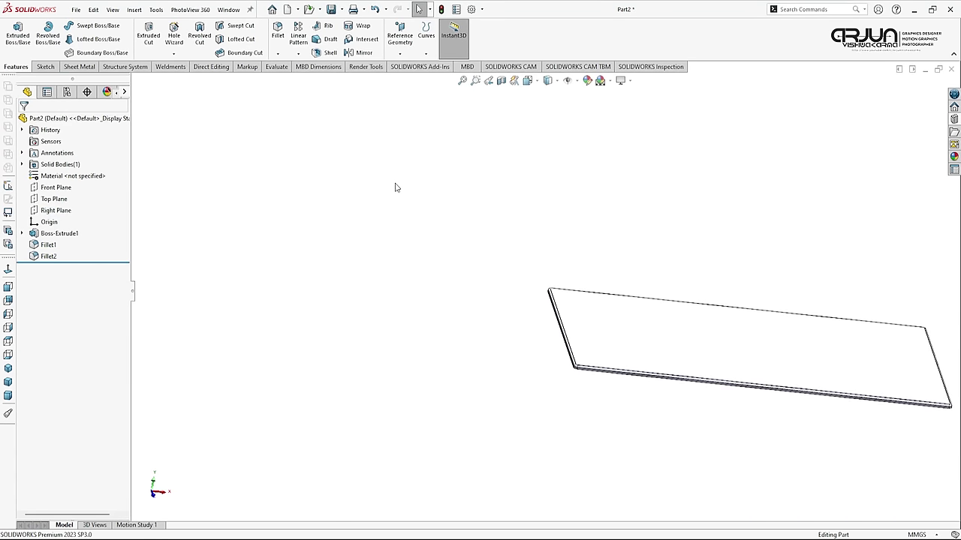
pyautogui.moveTo(864, 293)
pyautogui.mouseDown(button='middle')
pyautogui.moveTo(503, 328)
pyautogui.moveTo(438, 271)
pyautogui.moveTo(455, 318)
pyautogui.mouseUp(button='middle')
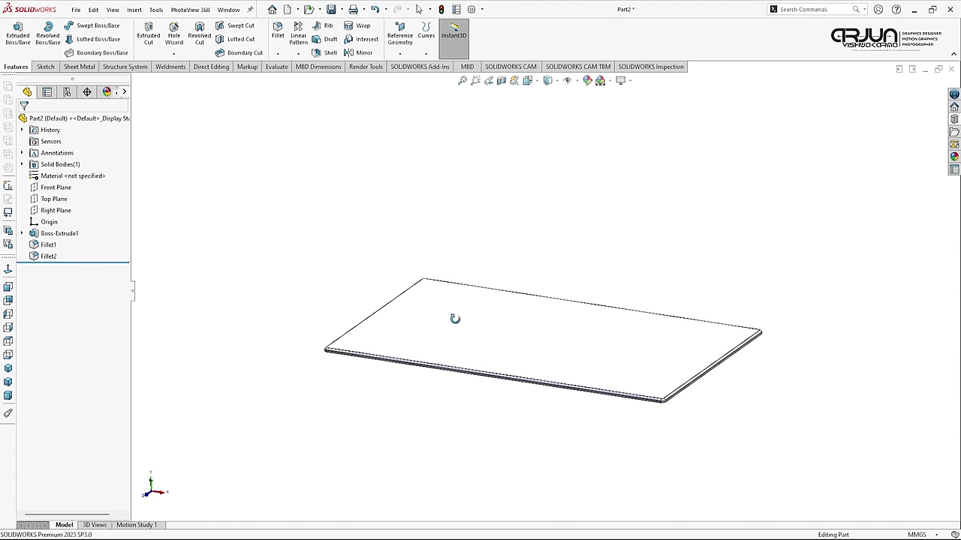
# Assign PP Copolymer from the Plastics materials to the tabletop plate.
pyautogui.rightClick(75, 177)
pyautogui.click(105, 184)
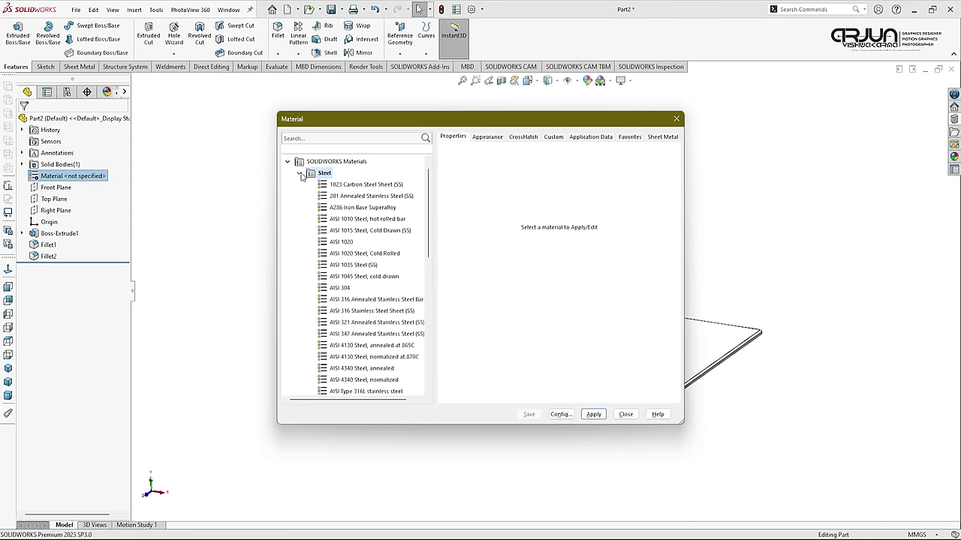
pyautogui.click(299, 173)
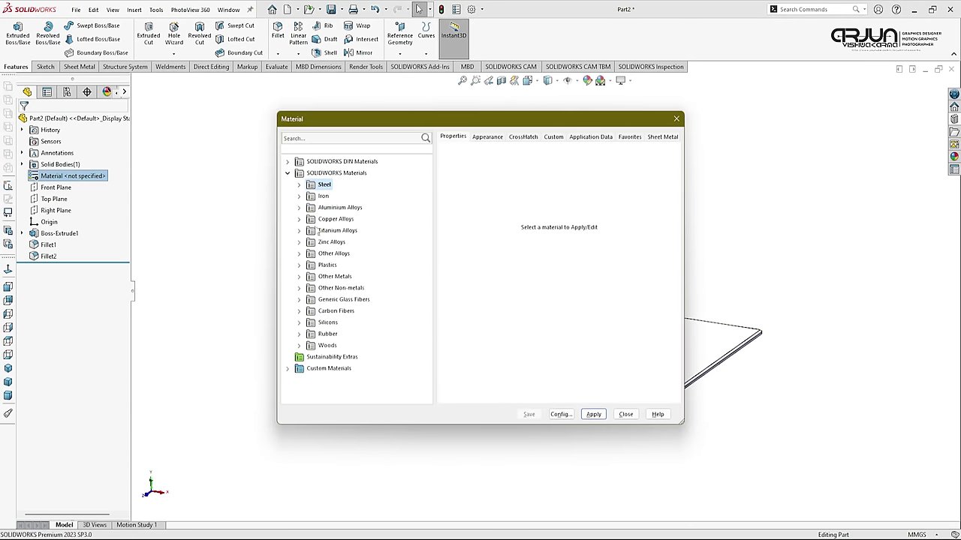
pyautogui.click(299, 265)
pyautogui.scroll(-5, 362, 317)
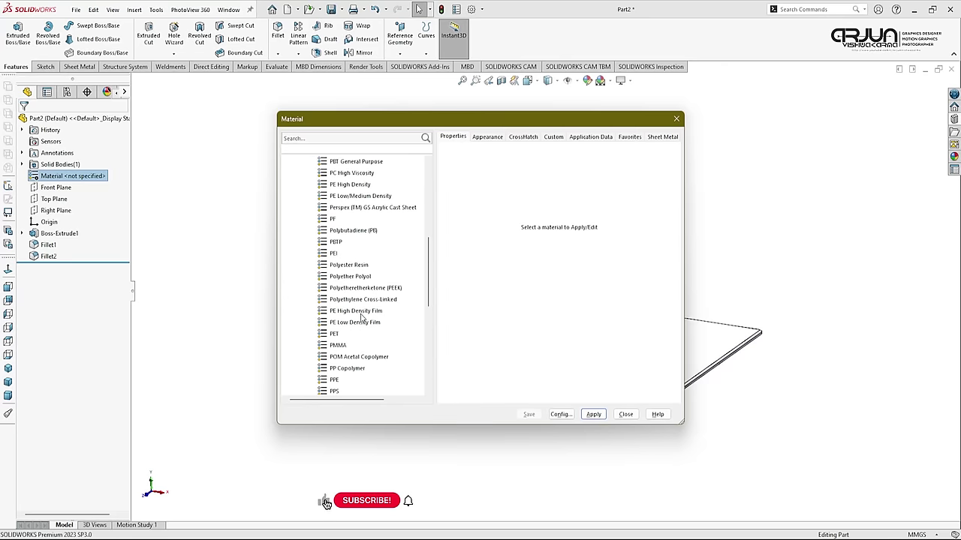
pyautogui.scroll(-1, 361, 317)
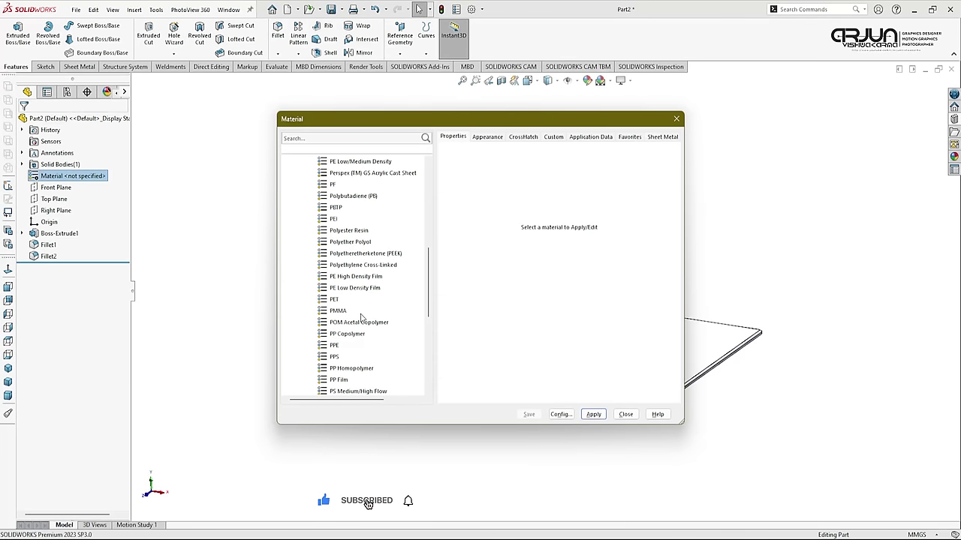
pyautogui.click(345, 334)
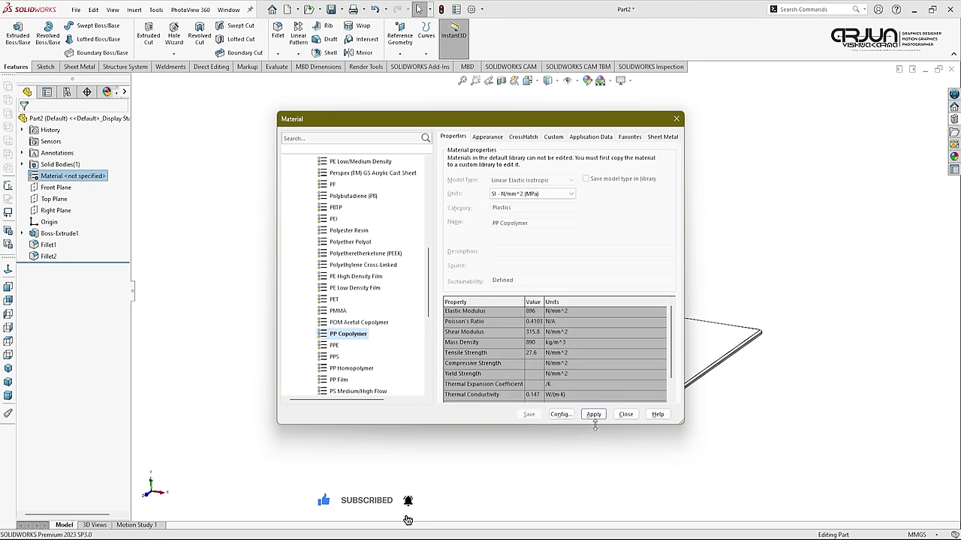
pyautogui.click(593, 415)
pyautogui.click(625, 414)
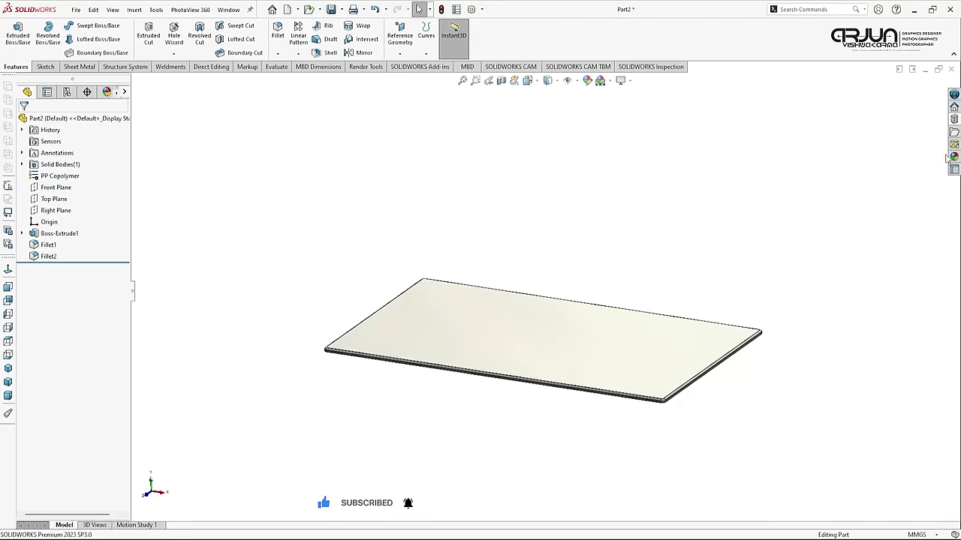
pyautogui.click(953, 157)
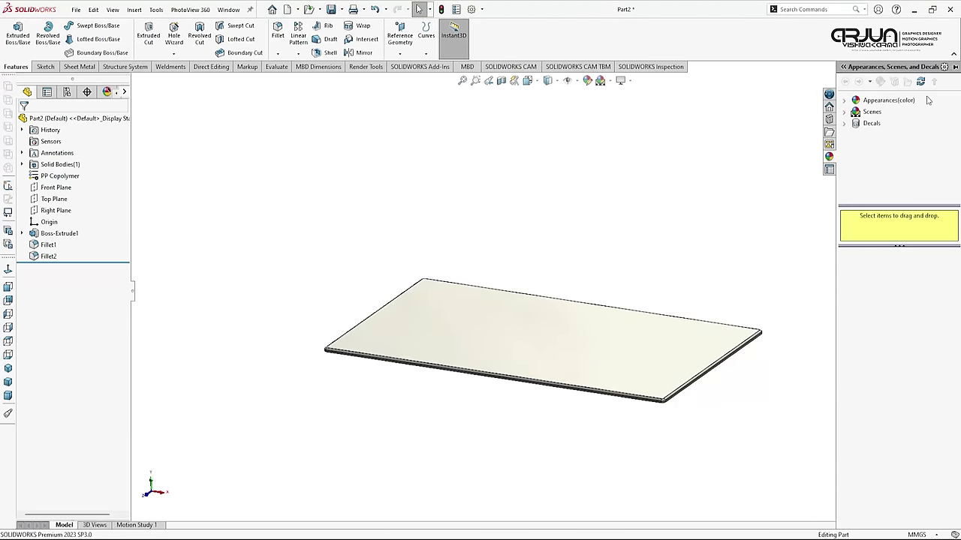
# Pin the appearances pane and browse the Appearances(color) categories from Plastic to Miscellaneous.
pyautogui.click(954, 68)
pyautogui.click(844, 100)
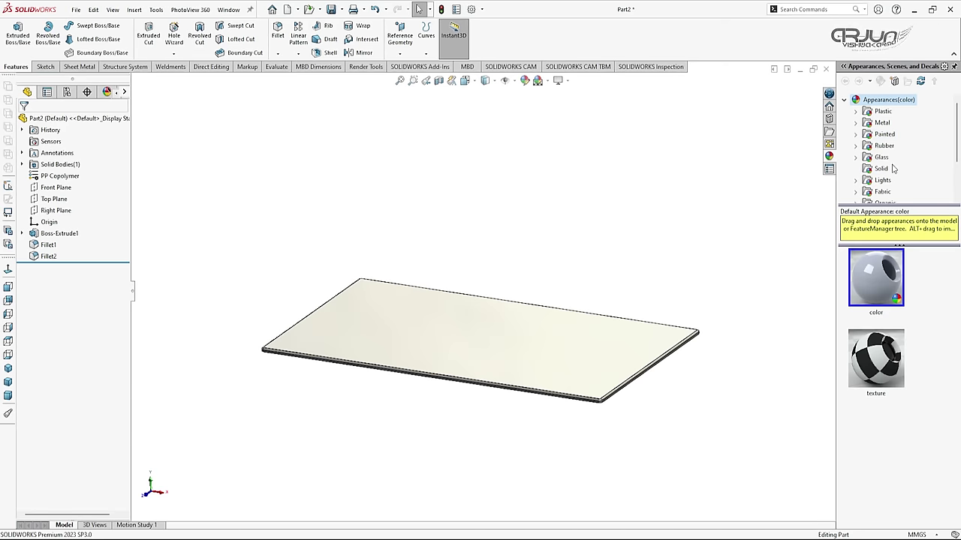
pyautogui.scroll(-1, 895, 165)
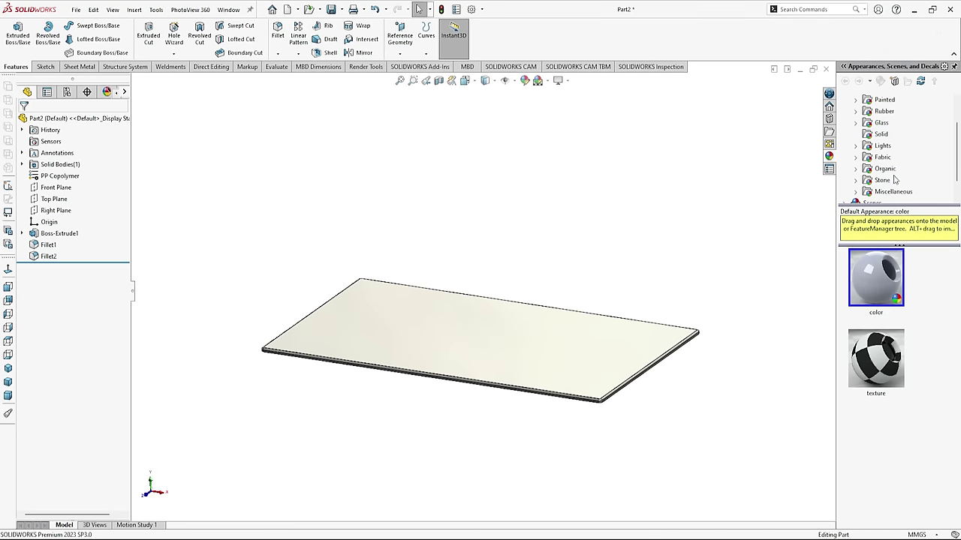
pyautogui.scroll(1, 894, 147)
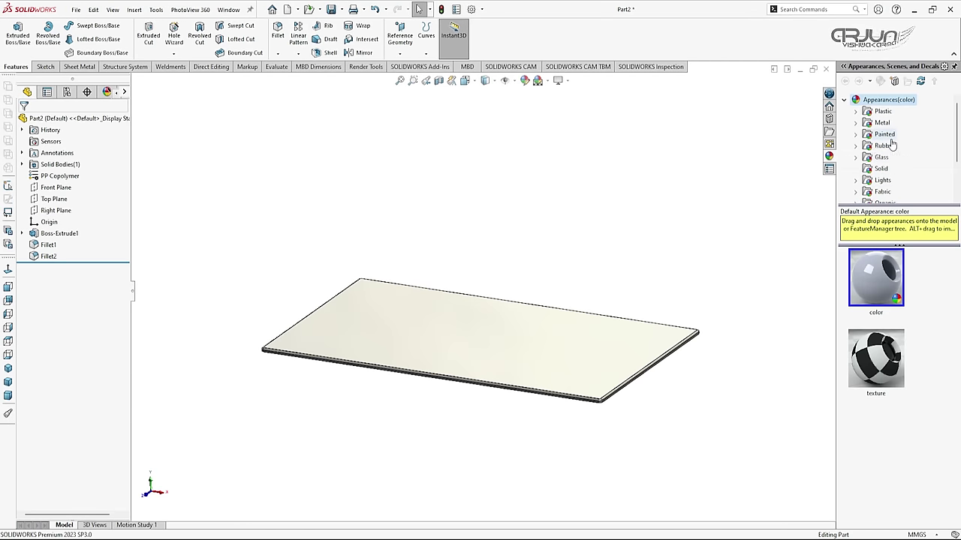
pyautogui.scroll(-2, 908, 157)
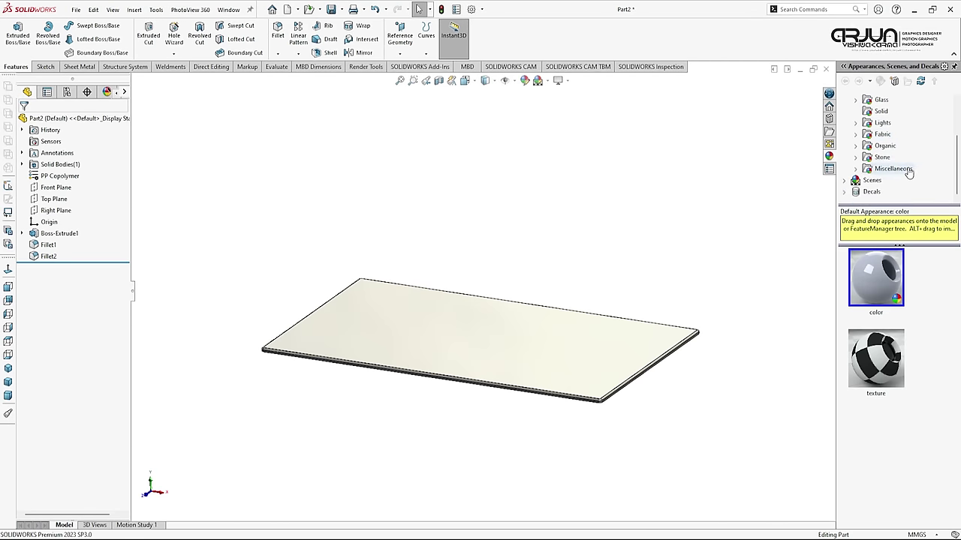
pyautogui.scroll(1, 897, 159)
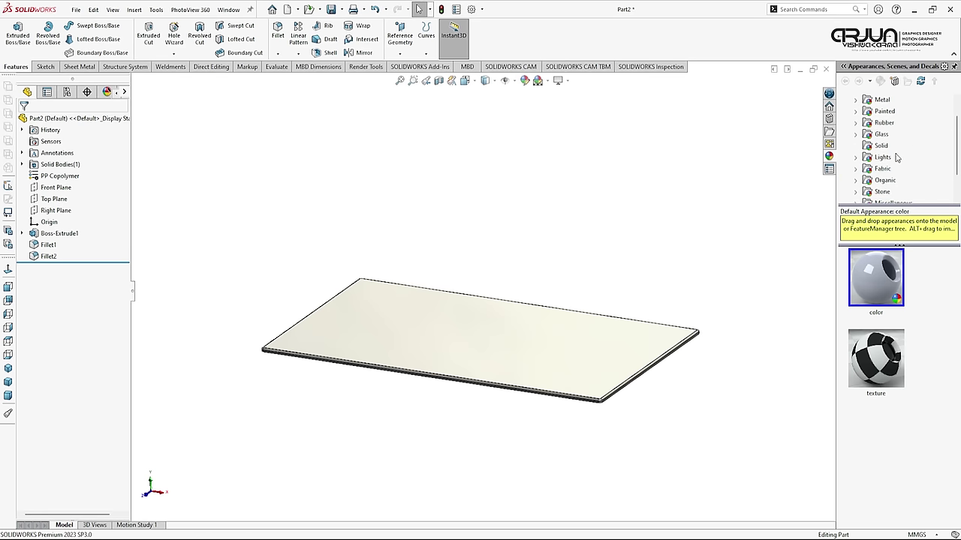
pyautogui.scroll(-1, 896, 157)
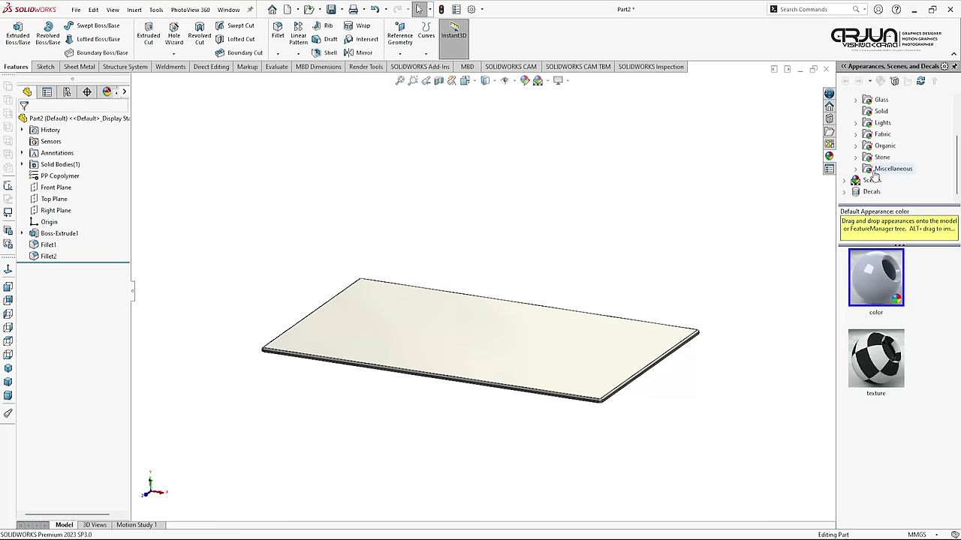
# Expand and collapse the Miscellaneous category in the Appearances panel.
pyautogui.click(856, 171)
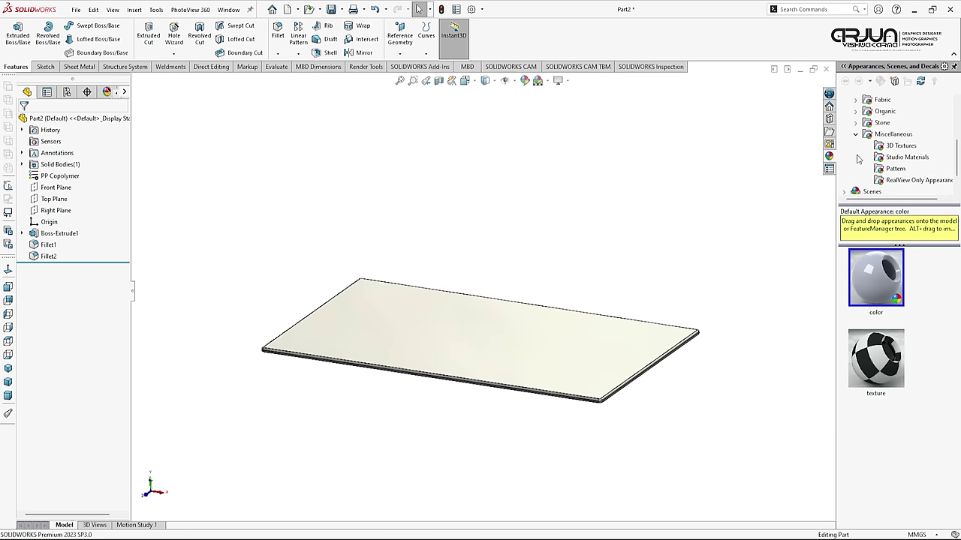
pyautogui.click(856, 134)
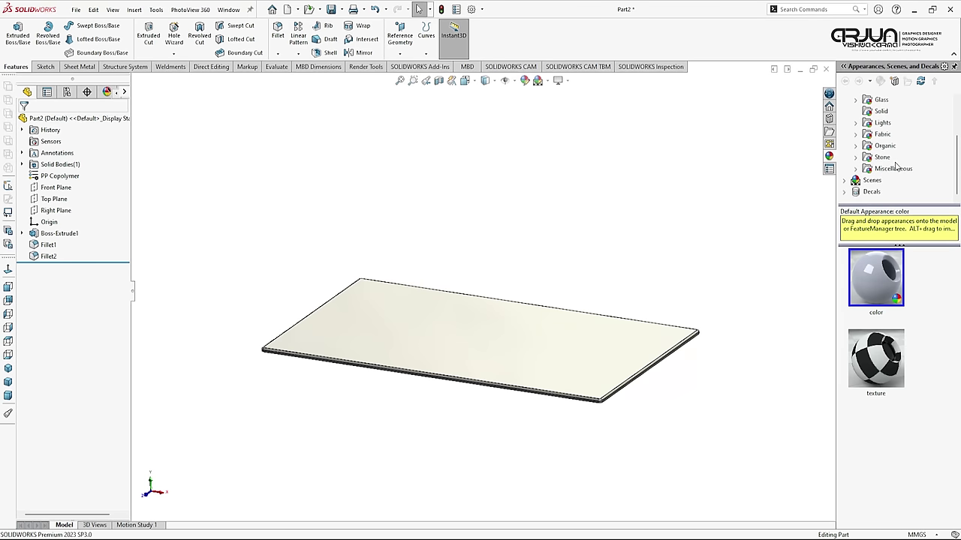
pyautogui.scroll(1, 895, 167)
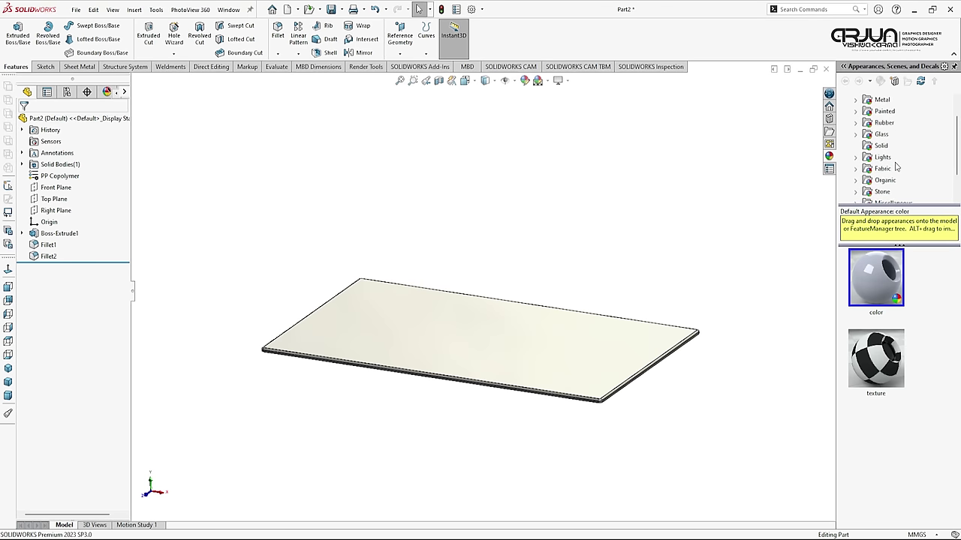
pyautogui.scroll(1, 895, 167)
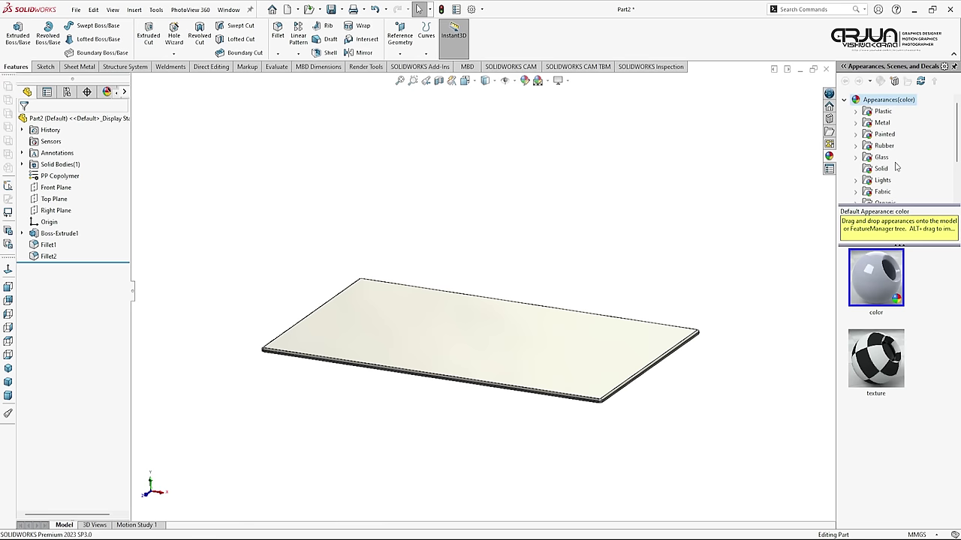
pyautogui.scroll(-1, 895, 167)
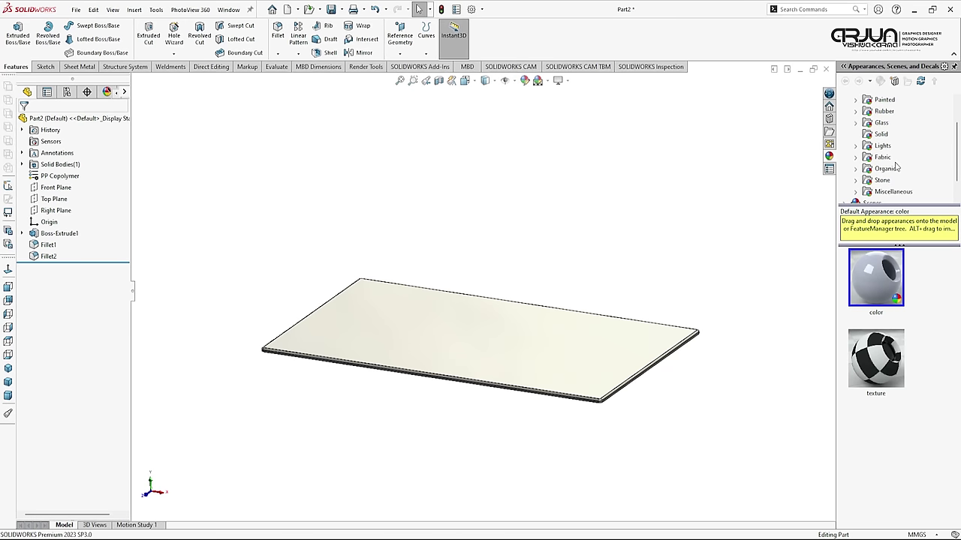
# Select the plate's Boss-Extrude1 and open the appearance editor for the whole Part2.
pyautogui.click(409, 325)
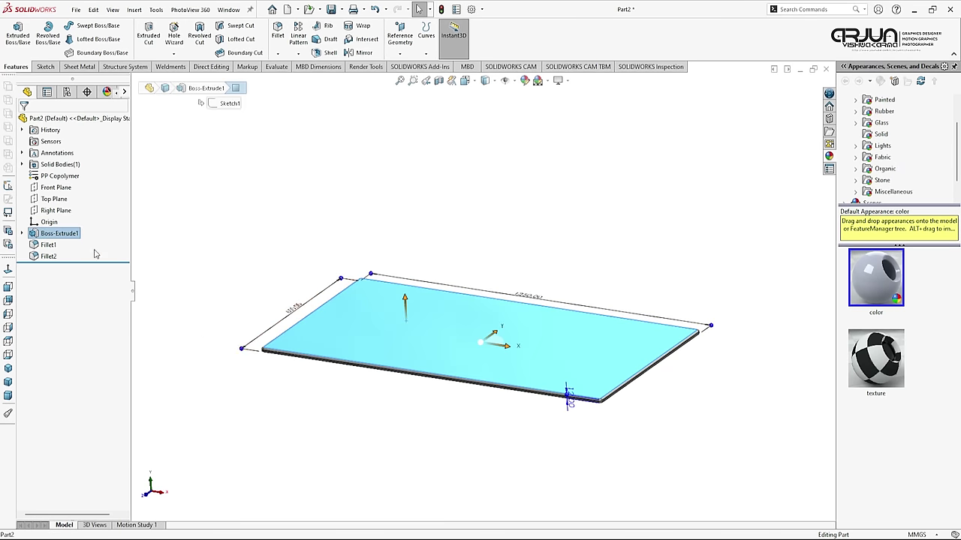
pyautogui.click(72, 235)
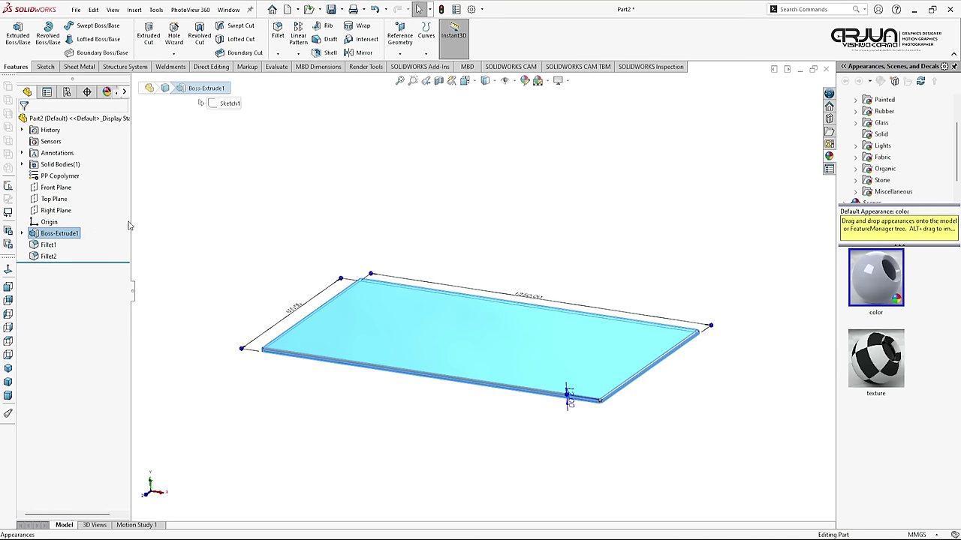
pyautogui.click(76, 235)
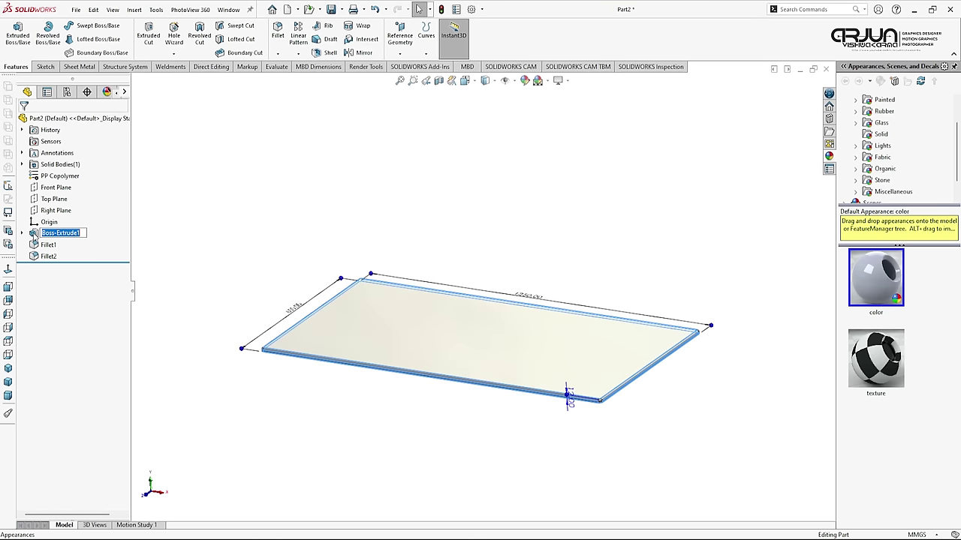
pyautogui.click(41, 235)
pyautogui.click(98, 219)
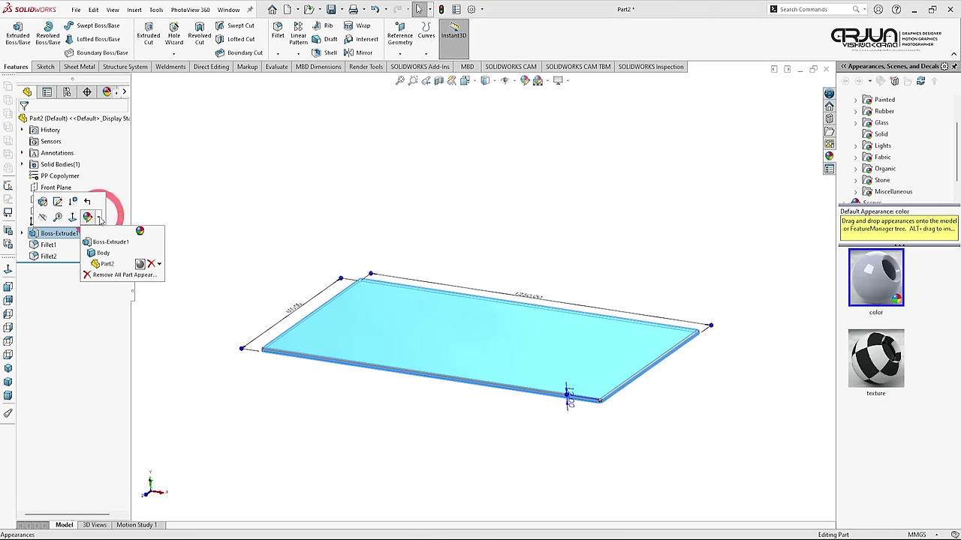
pyautogui.click(140, 265)
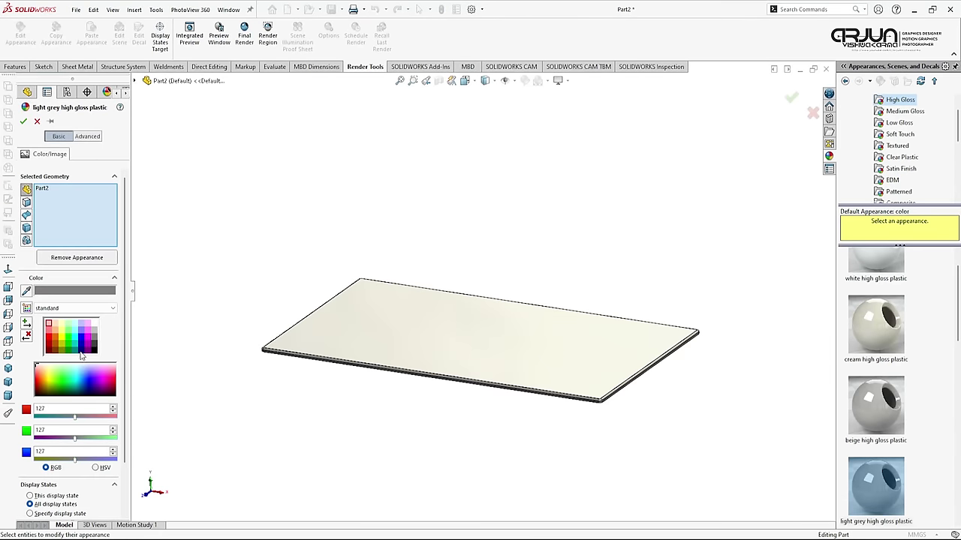
# Try red swatches on the plate, then apply dark grey (64, 64, 64) and confirm.
pyautogui.click(50, 341)
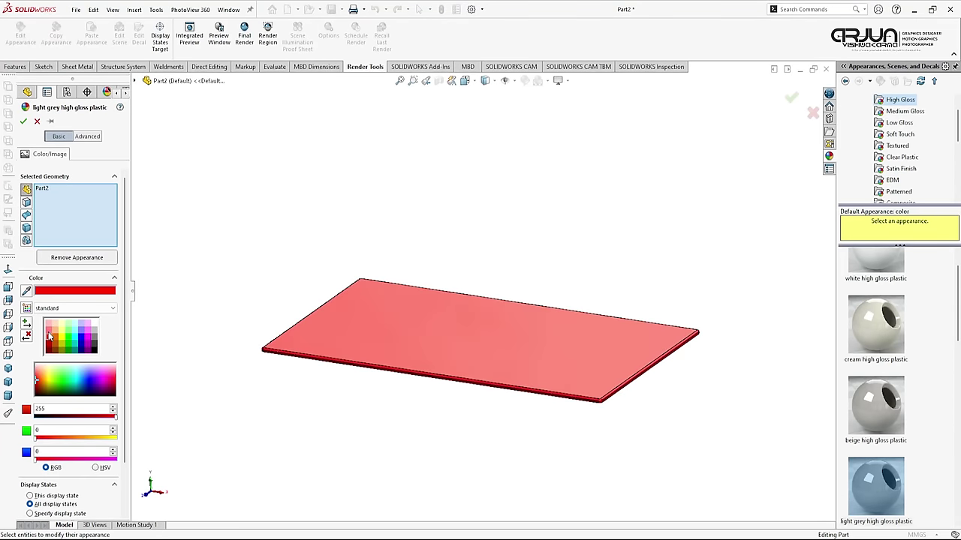
pyautogui.click(49, 335)
pyautogui.click(51, 343)
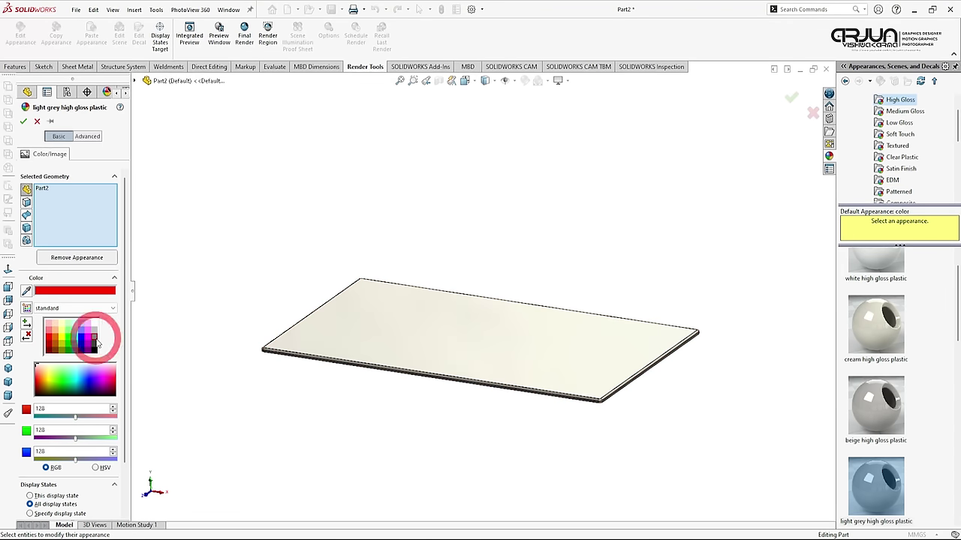
pyautogui.click(97, 343)
pyautogui.click(97, 350)
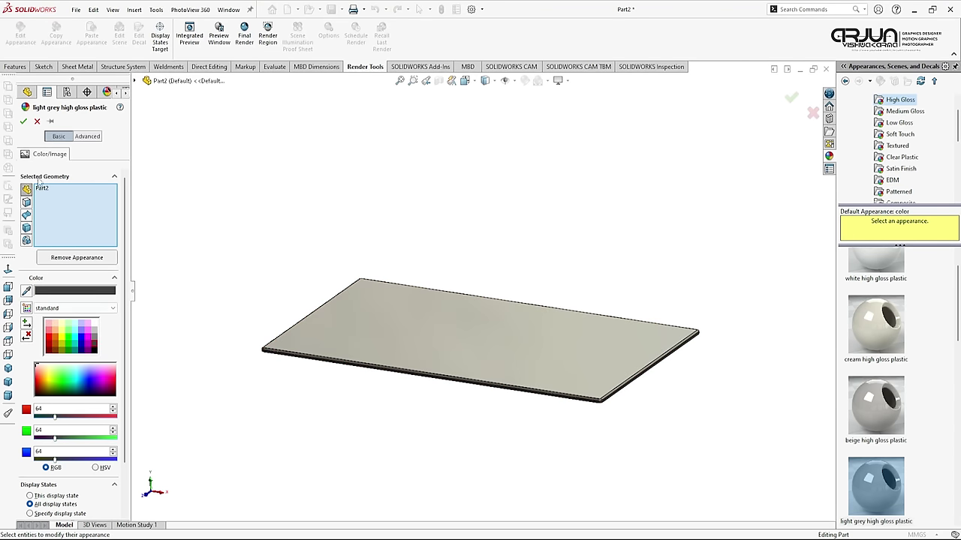
pyautogui.click(23, 122)
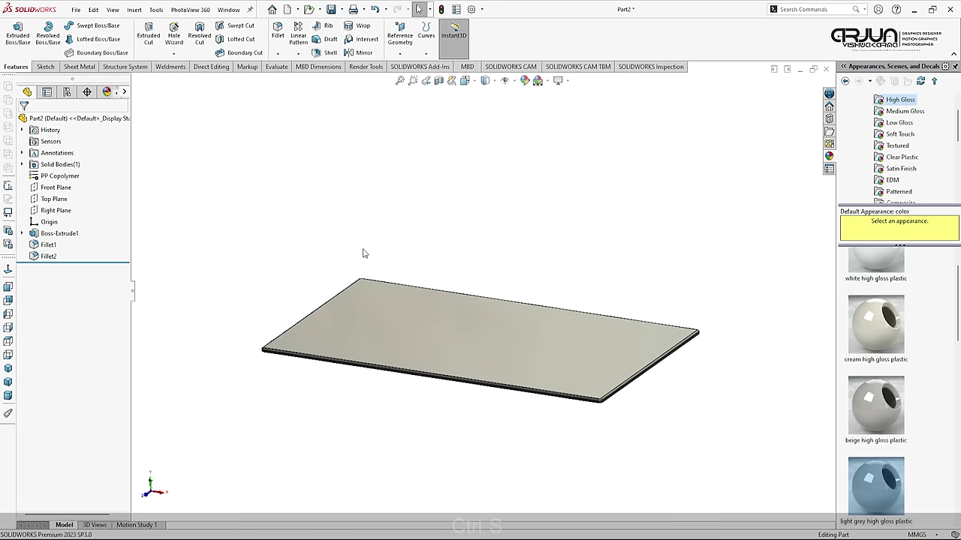
# Save the plate as 'Top' in isometric view, then switch to the Structure document.
pyautogui.hotkey('ctrl', 's')
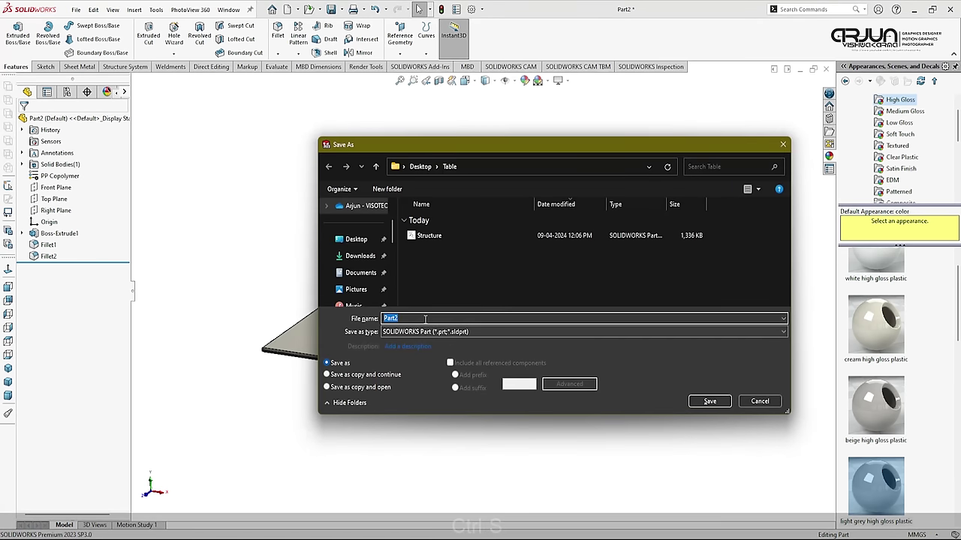
pyautogui.write('Top')
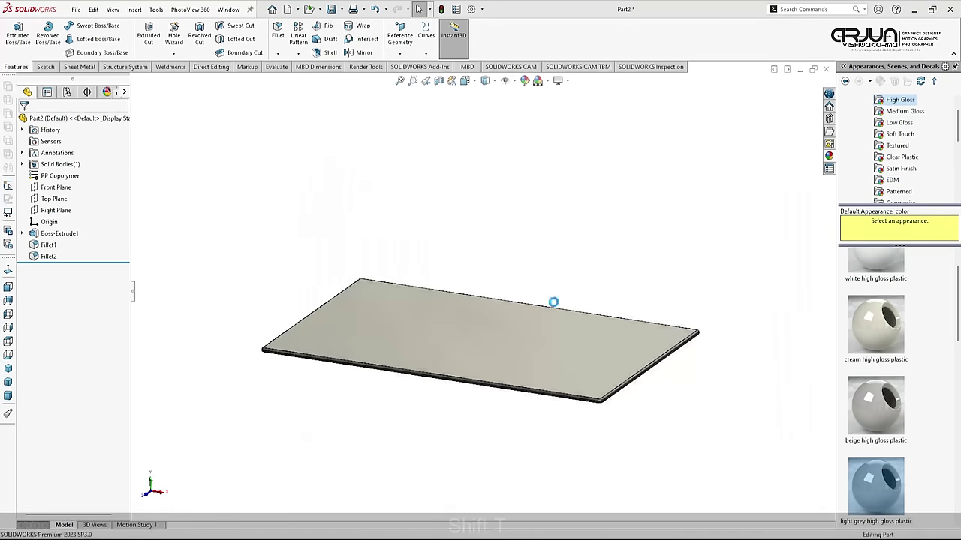
pyautogui.click(9, 369)
pyautogui.hotkey('ctrl', 's')
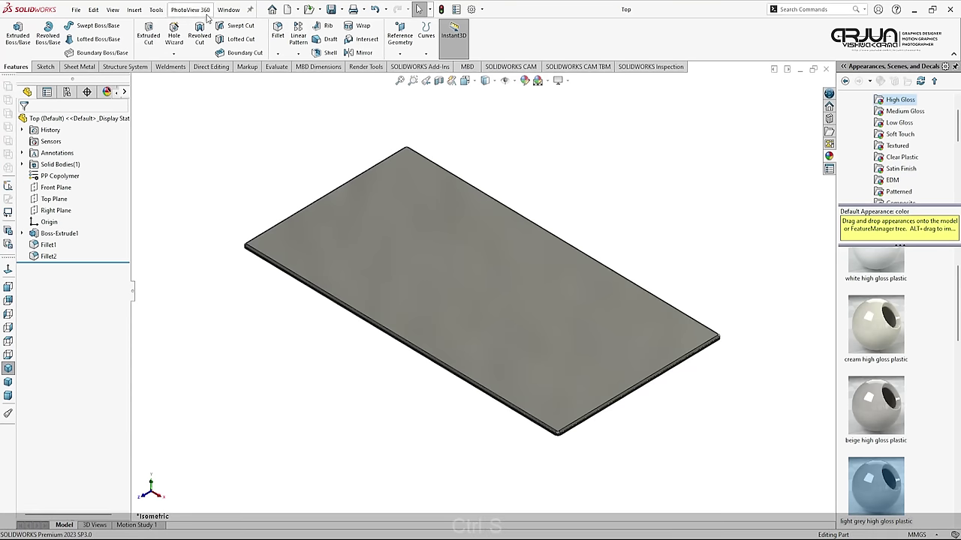
pyautogui.click(228, 10)
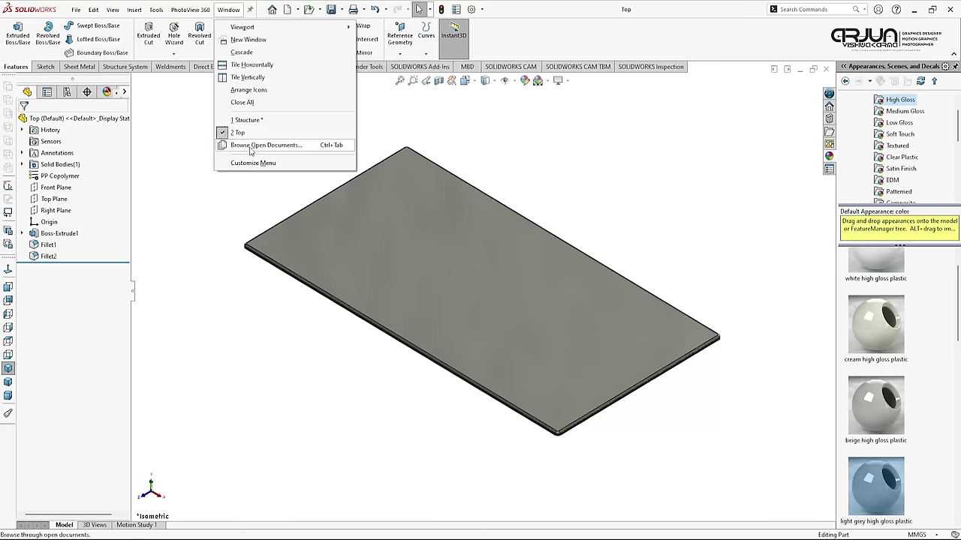
pyautogui.click(246, 120)
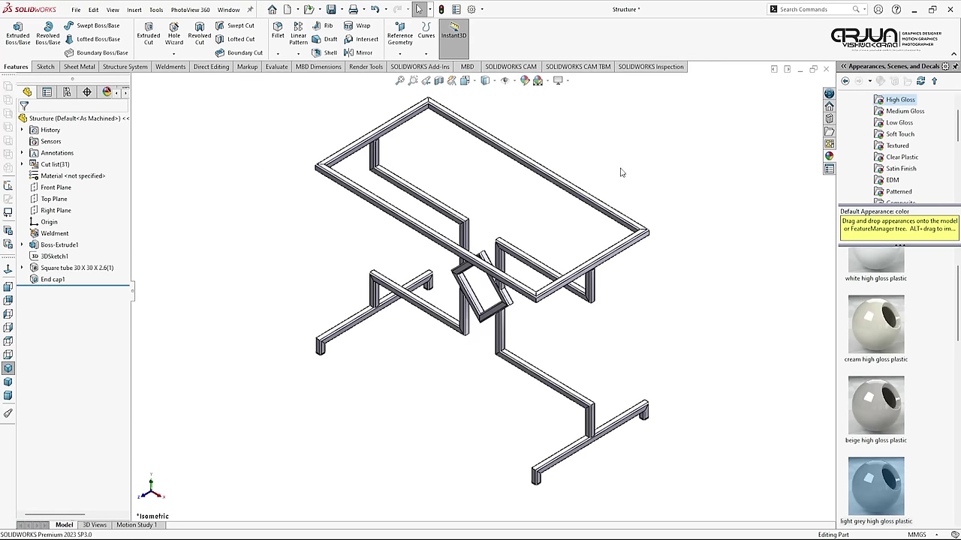
# Assign AISI 304 steel from the material library to the Structure frame.
pyautogui.rightClick(64, 176)
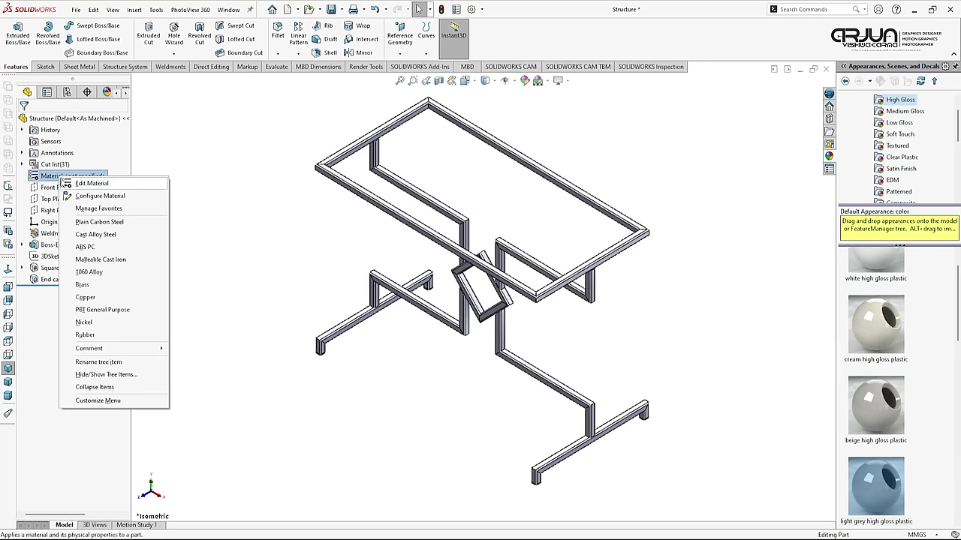
pyautogui.click(102, 185)
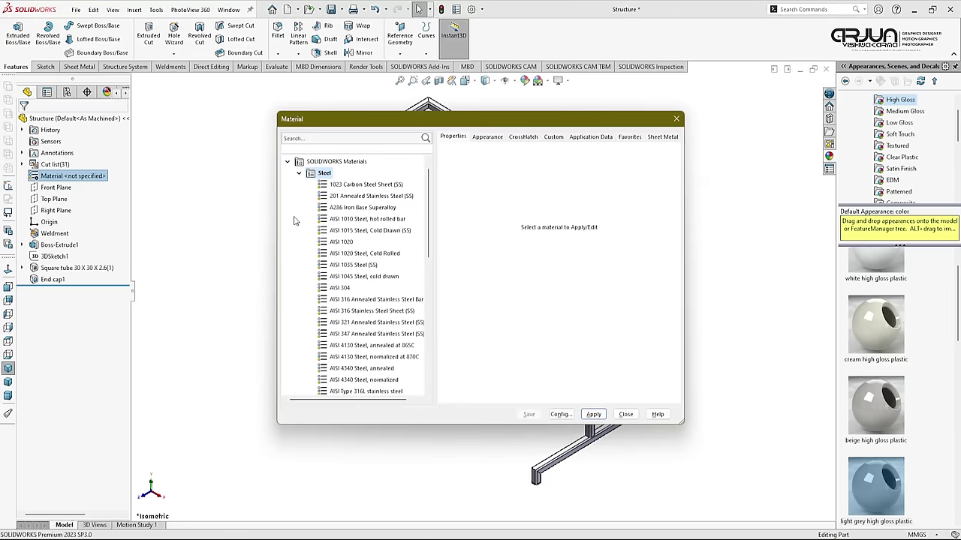
pyautogui.click(342, 288)
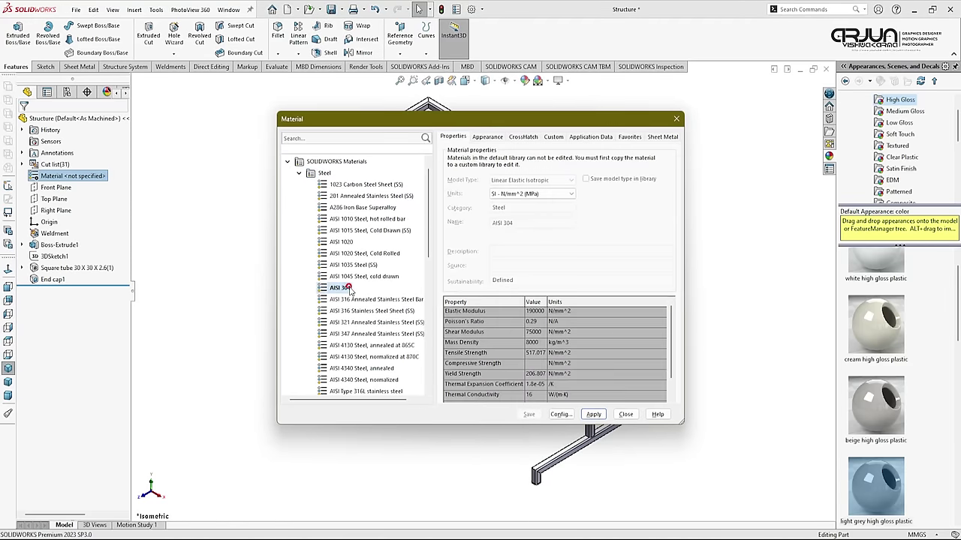
pyautogui.click(625, 415)
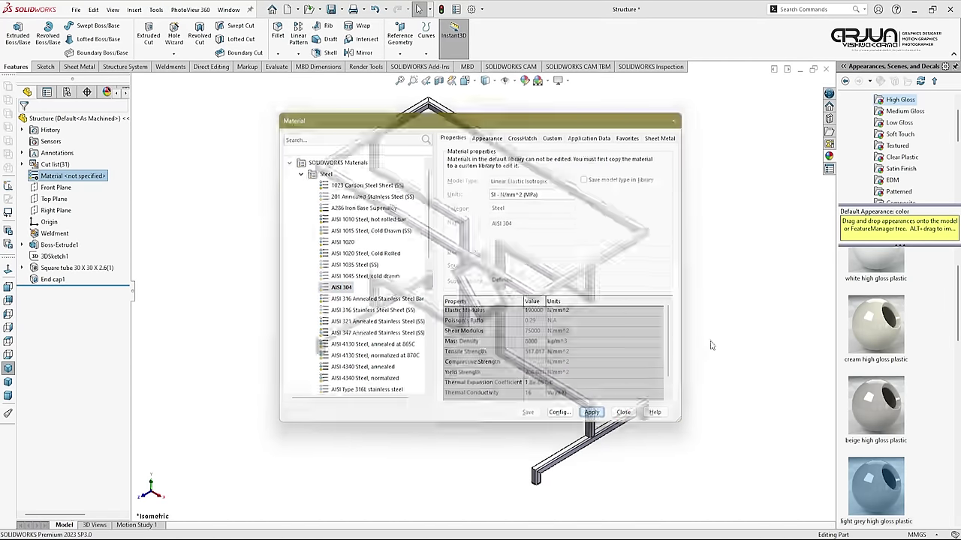
pyautogui.scroll(-1, 897, 143)
pyautogui.scroll(2, 898, 143)
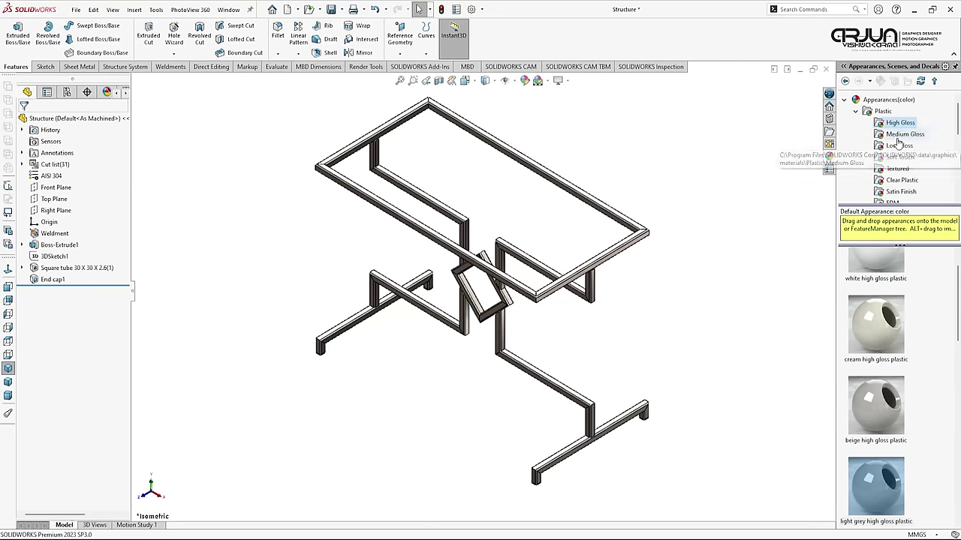
# Browse to the Metal > Steel finishes in the Appearances panel.
pyautogui.click(856, 111)
pyautogui.click(855, 123)
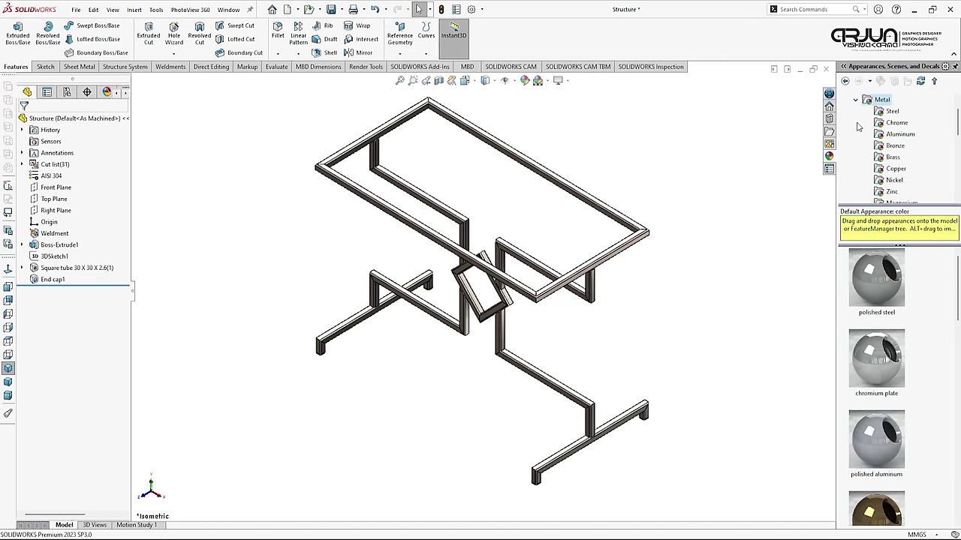
pyautogui.click(893, 111)
pyautogui.scroll(-3, 925, 345)
pyautogui.scroll(-3, 925, 345)
pyautogui.scroll(-2, 925, 344)
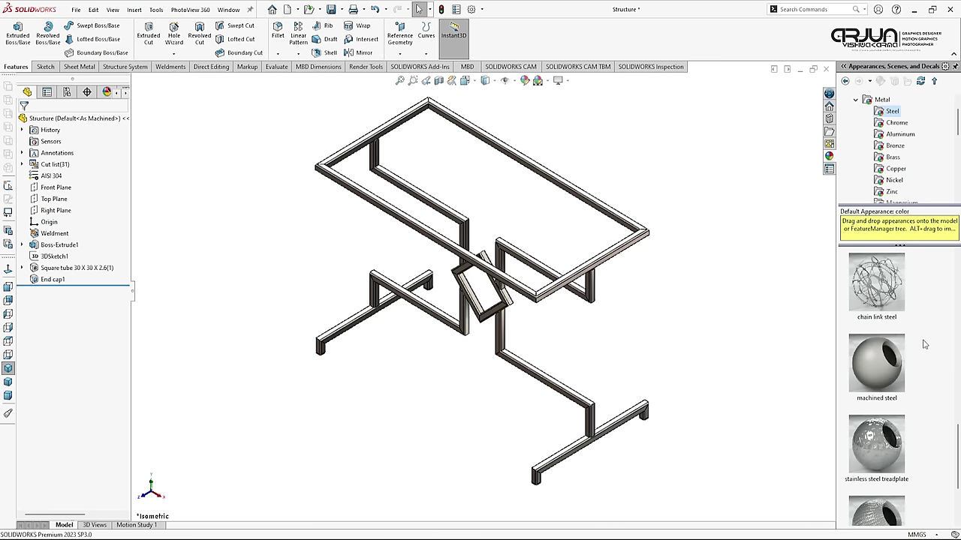
pyautogui.scroll(-2, 925, 344)
pyautogui.scroll(2, 925, 345)
pyautogui.scroll(1, 924, 344)
pyautogui.scroll(-1, 924, 344)
pyautogui.scroll(-2, 924, 344)
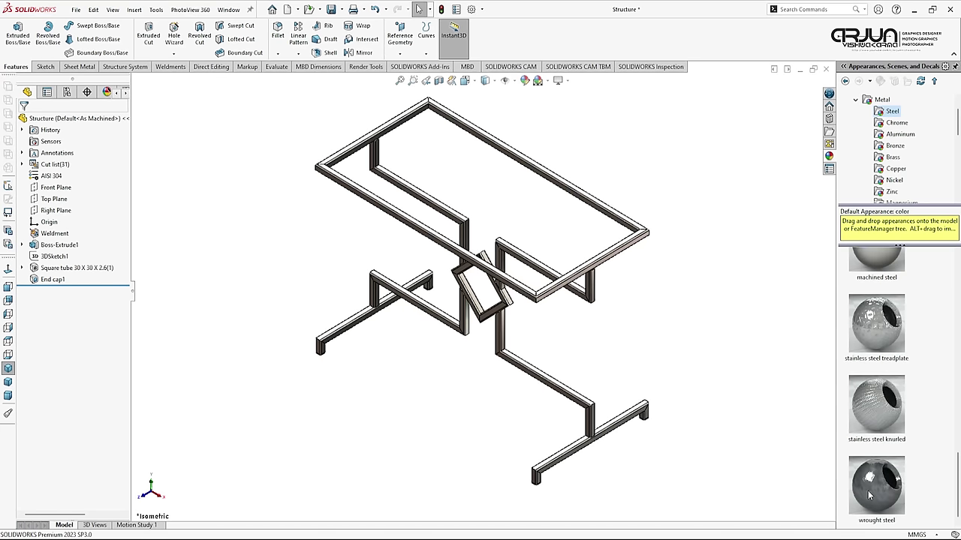
# Apply the wrought steel appearance to the frame's square tubes.
pyautogui.moveTo(870, 495)
pyautogui.mouseDown()
pyautogui.moveTo(490, 280)
pyautogui.moveTo(96, 258)
pyautogui.moveTo(68, 138)
pyautogui.mouseUp()
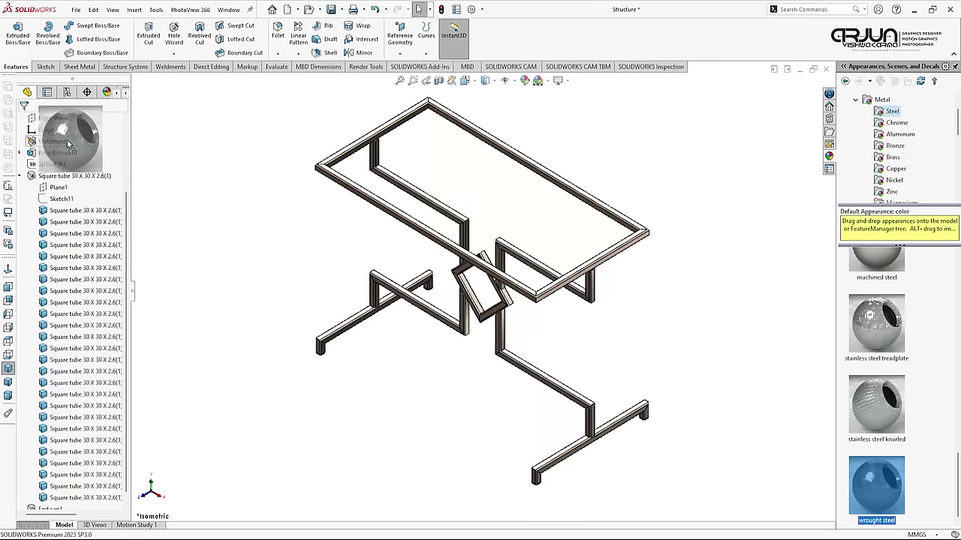
pyautogui.moveTo(69, 139); pyautogui.dragTo(56, 156)
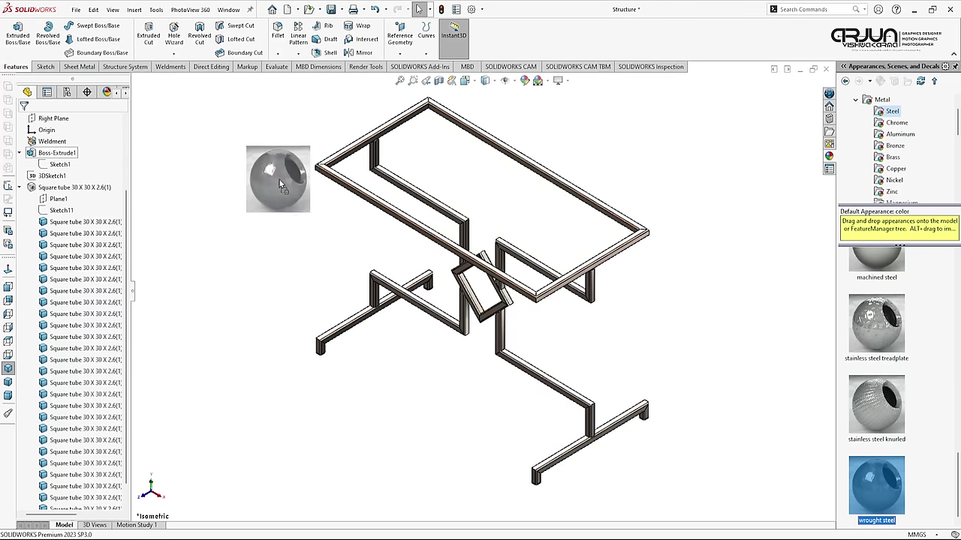
pyautogui.moveTo(55, 157); pyautogui.dragTo(362, 148)
pyautogui.click(363, 149)
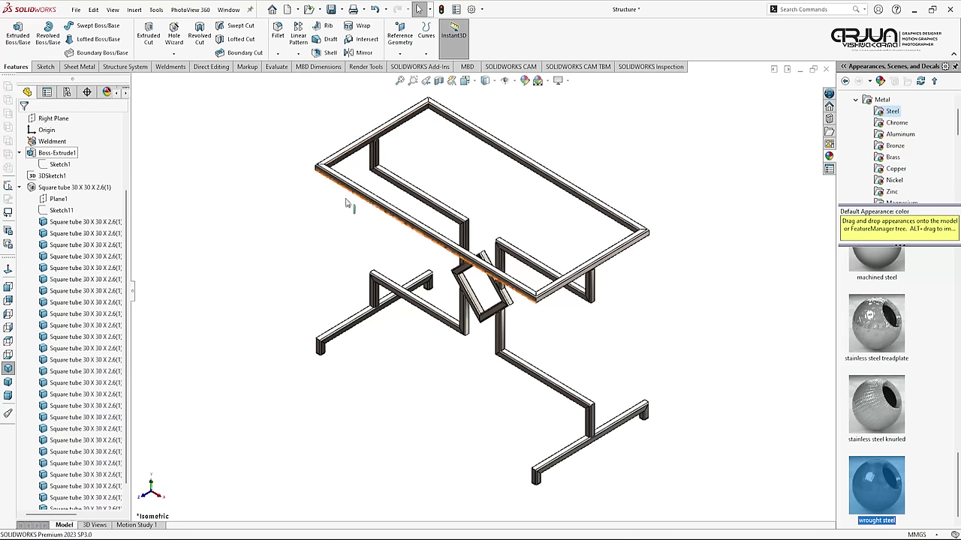
pyautogui.click(885, 489)
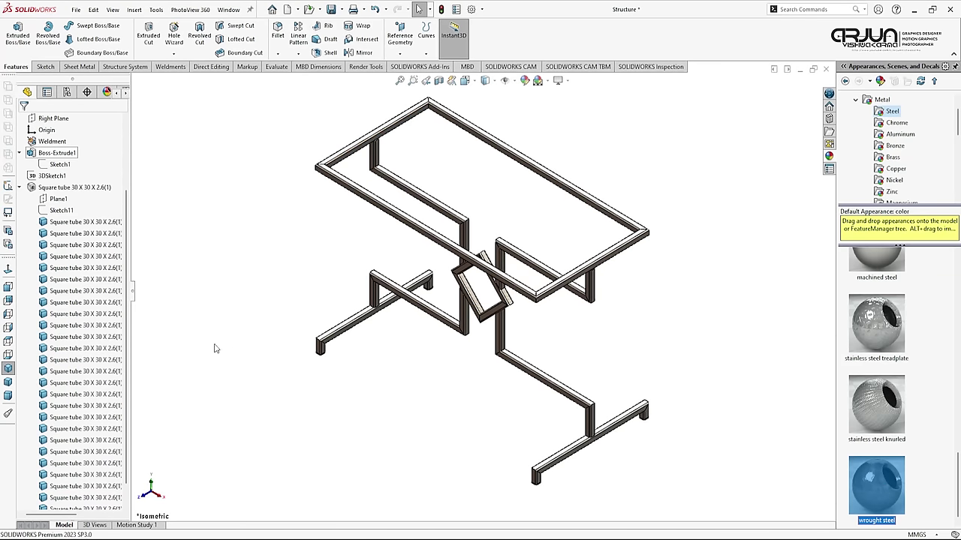
# Collapse the square tube and Boss-Extrude1 tree nodes and save the Structure part.
pyautogui.click(18, 187)
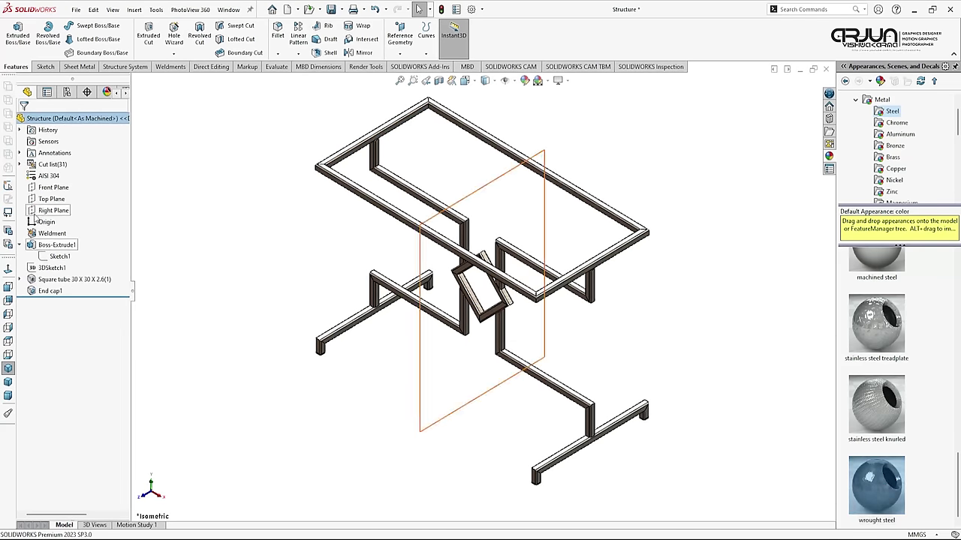
pyautogui.click(19, 246)
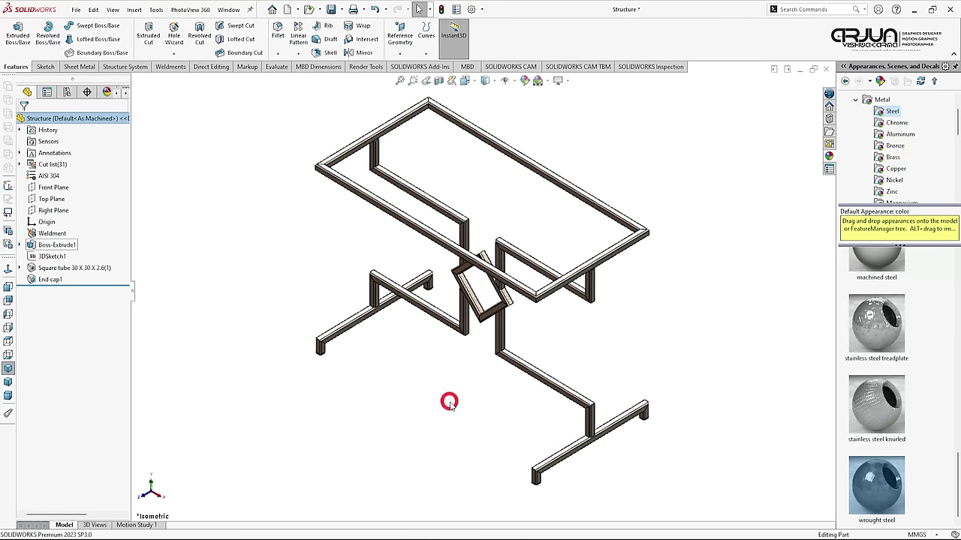
pyautogui.hotkey('ctrl', 's')
pyautogui.scroll(-3, 513, 315)
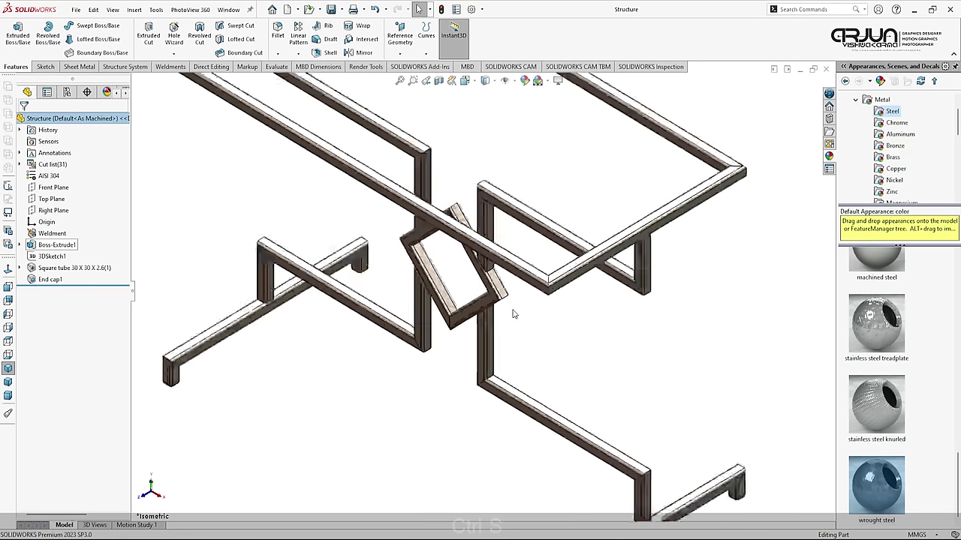
pyautogui.scroll(-4, 483, 281)
pyautogui.scroll(4, 482, 281)
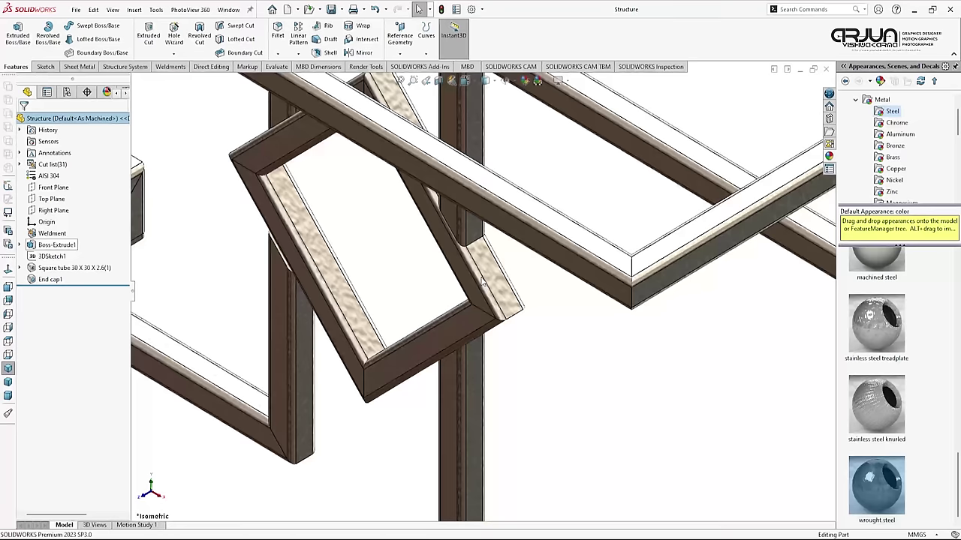
pyautogui.scroll(3, 484, 280)
pyautogui.scroll(3, 484, 282)
pyautogui.hotkey('ctrl', 's')
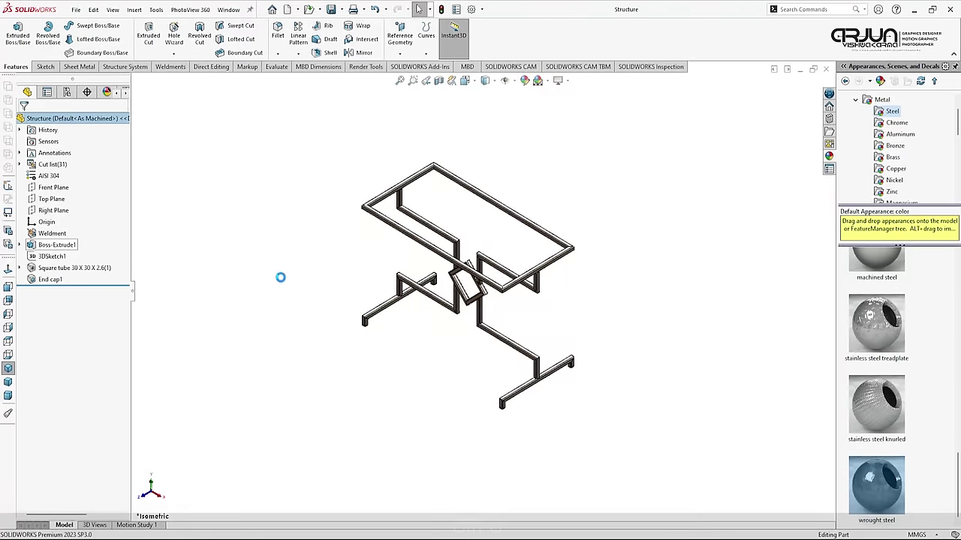
# Make a new assembly from the Structure part, placing the frame at the origin.
pyautogui.click(8, 369)
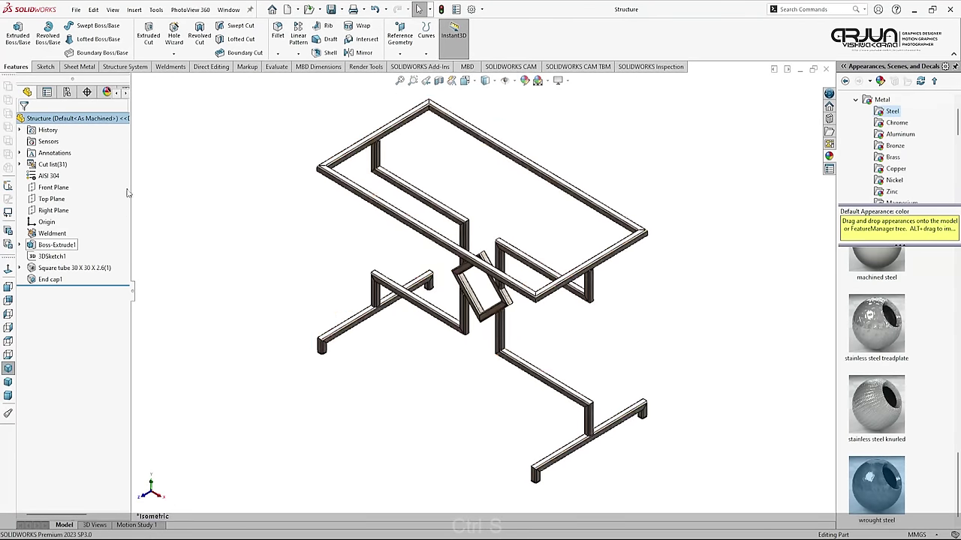
pyautogui.click(76, 10)
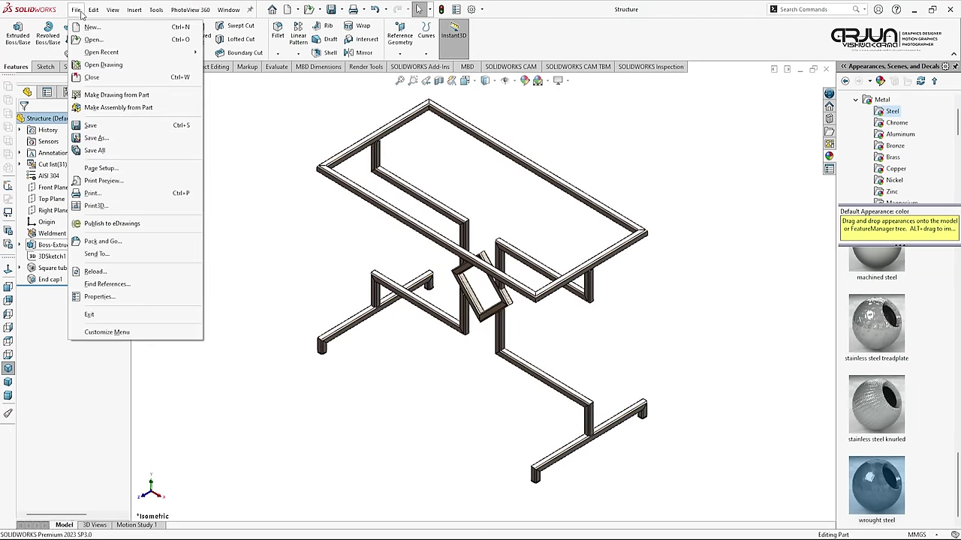
pyautogui.click(117, 110)
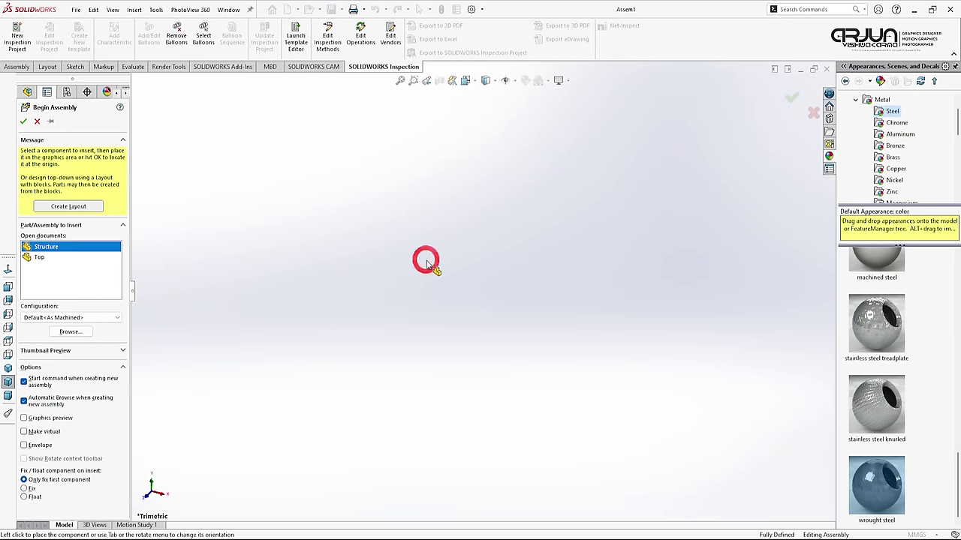
pyautogui.click(426, 261)
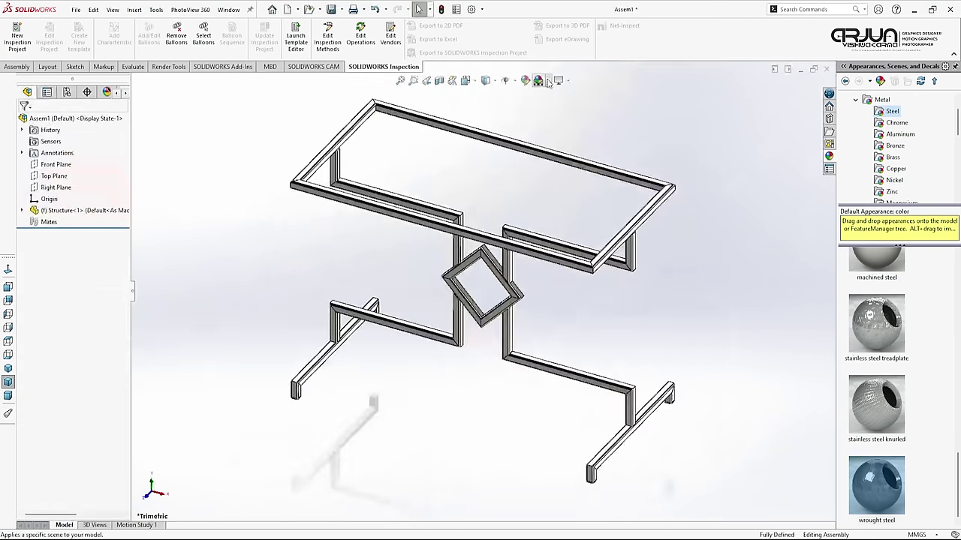
# Set the scene background to Plain White and begin saving the assembly.
pyautogui.click(549, 81)
pyautogui.click(556, 105)
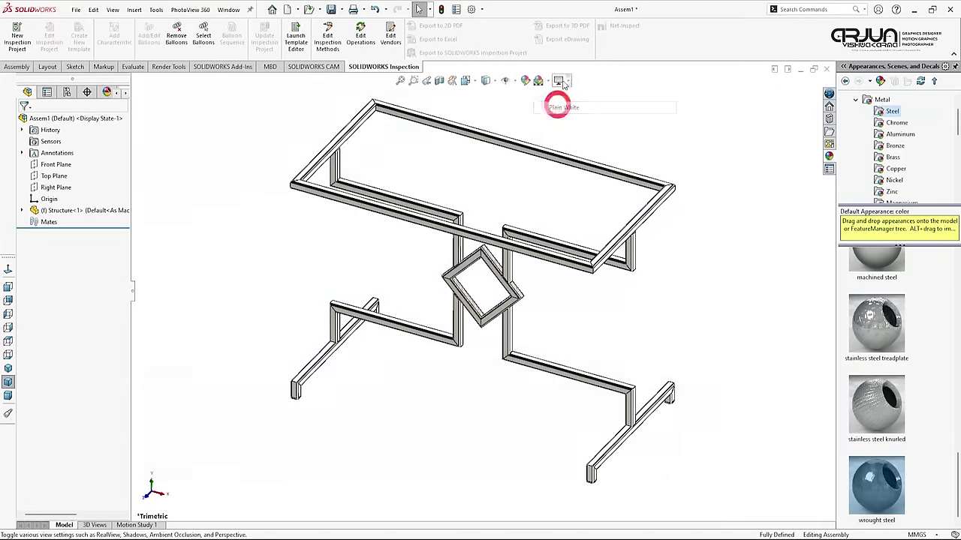
pyautogui.click(559, 81)
pyautogui.click(759, 165)
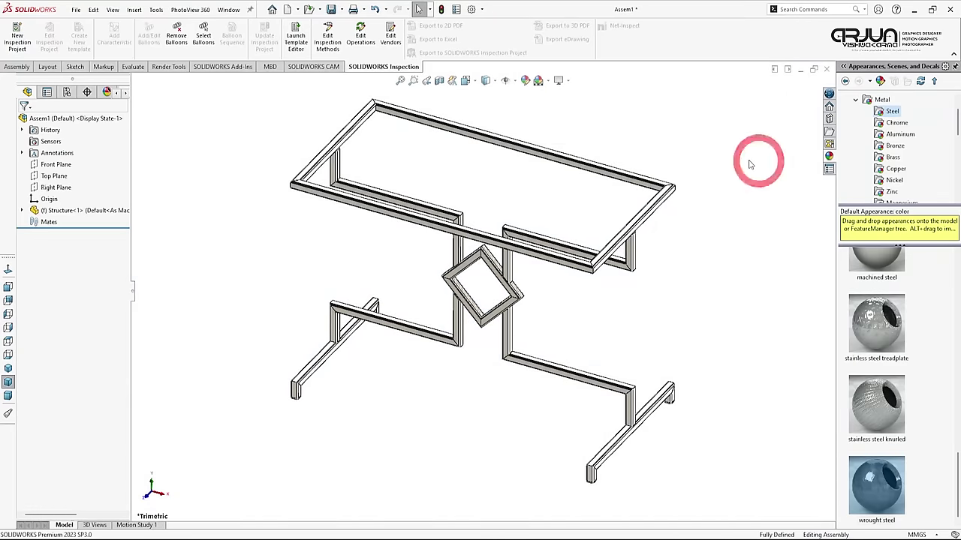
pyautogui.hotkey('ctrl', 's')
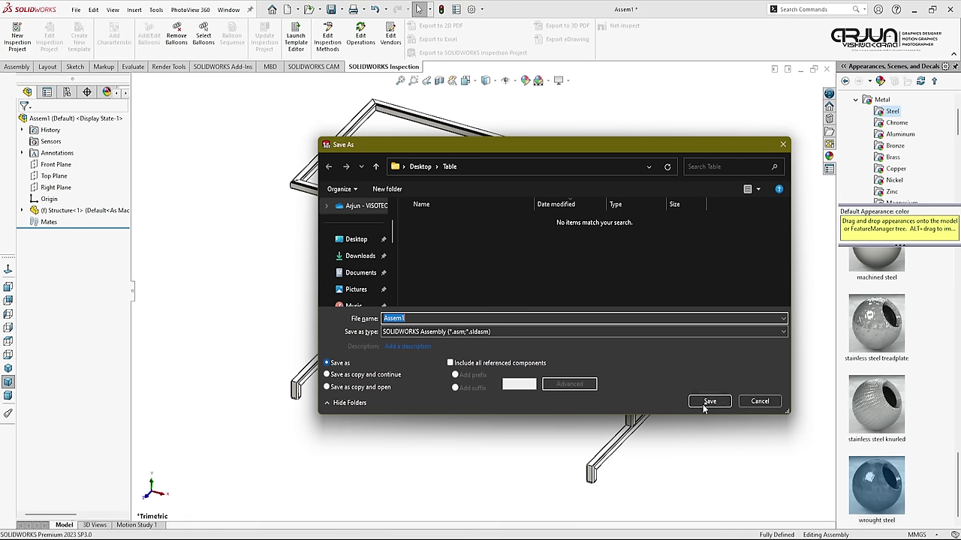
# Save Assem1 in the Table folder and insert the Top plate from open documents.
pyautogui.click(707, 403)
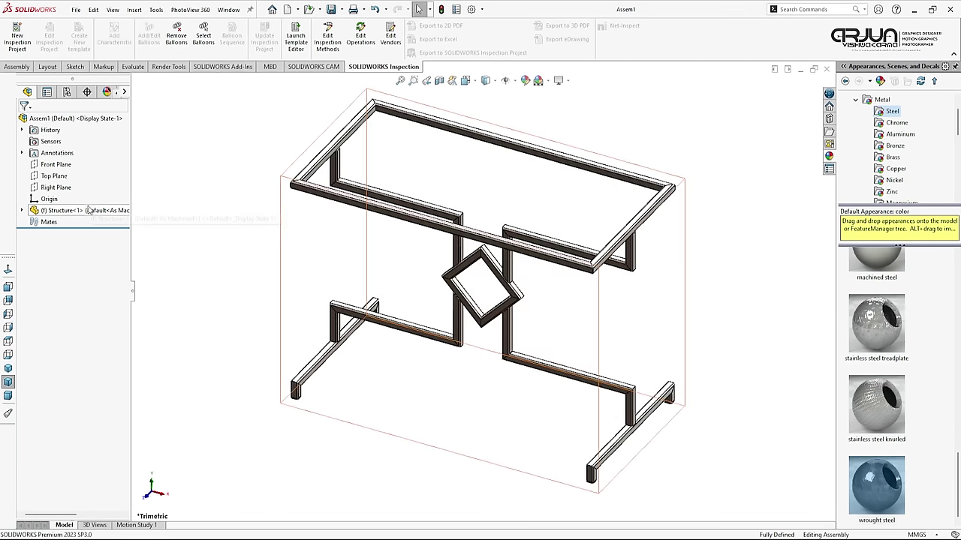
pyautogui.click(19, 68)
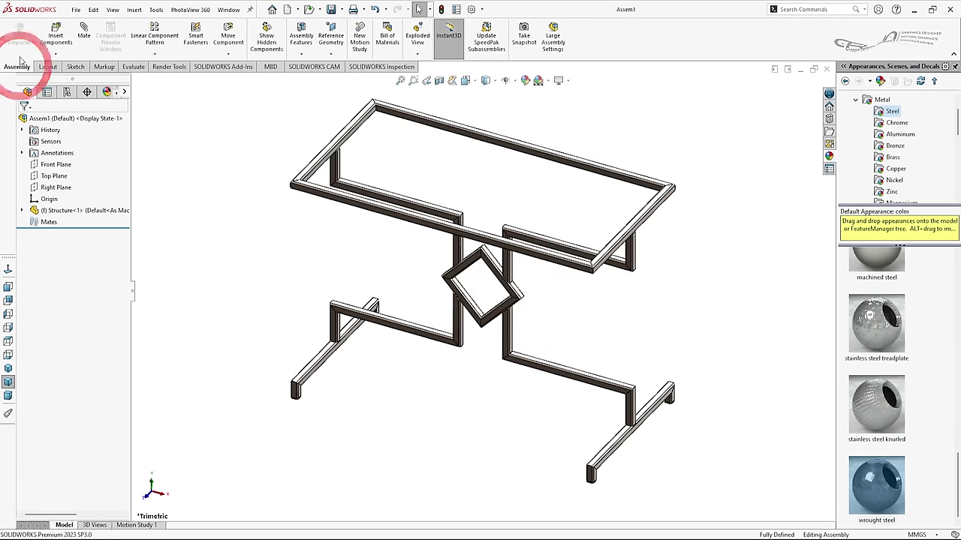
pyautogui.click(56, 38)
pyautogui.click(39, 248)
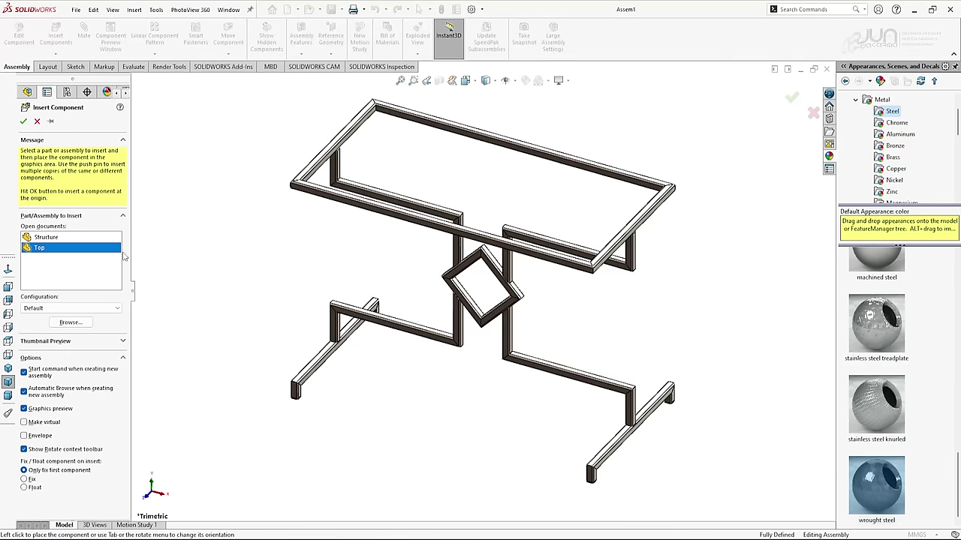
pyautogui.click(503, 190)
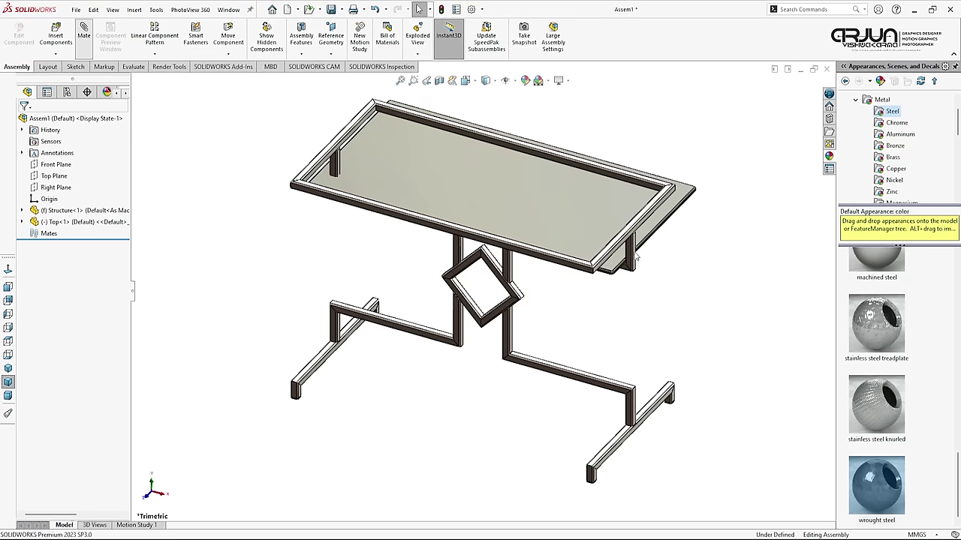
# Mate the plate's underside coincident with the frame's top face as Coincident1.
pyautogui.scroll(-5, 636, 257)
pyautogui.moveTo(573, 223); pyautogui.dragTo(489, 203, button='middle')
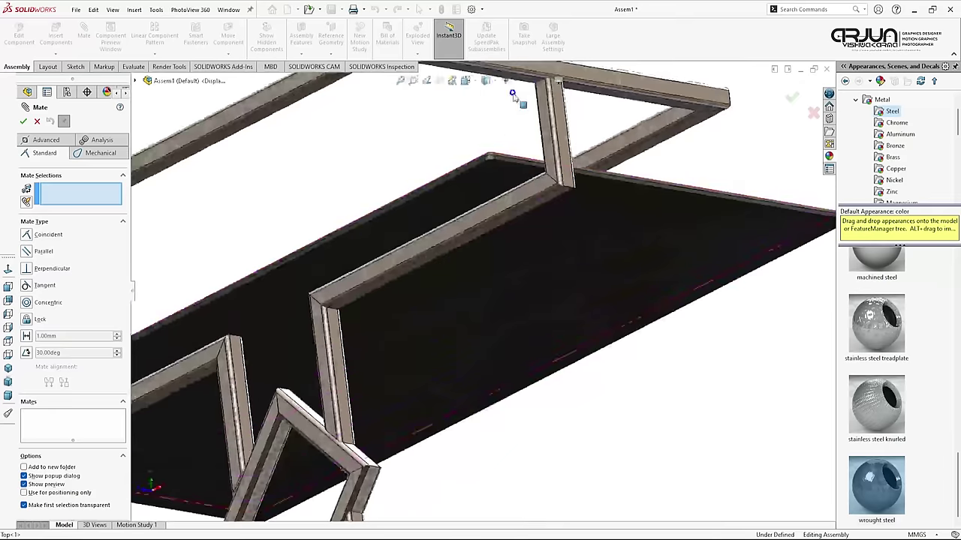
pyautogui.click(486, 197)
pyautogui.moveTo(480, 158); pyautogui.dragTo(458, 143, button='middle')
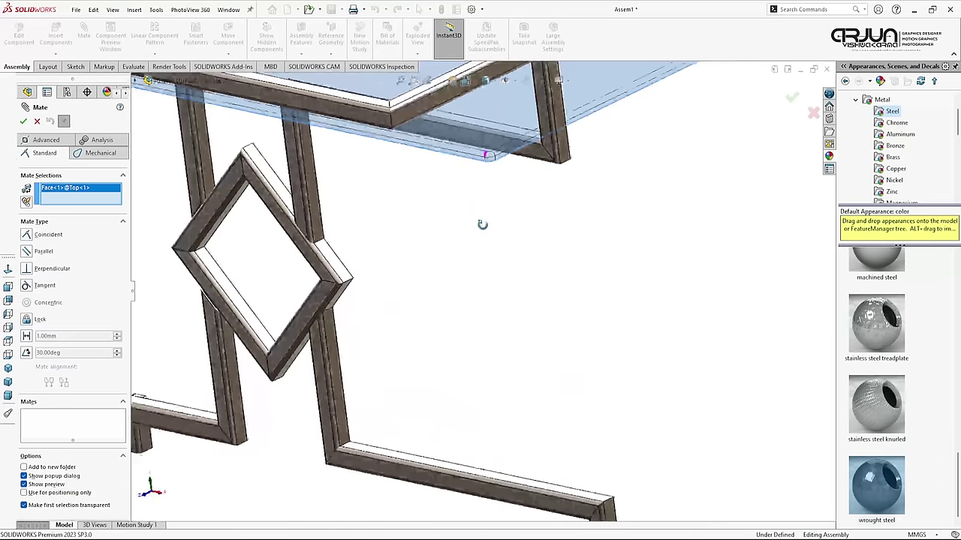
pyautogui.scroll(-5, 466, 144)
pyautogui.click(475, 142)
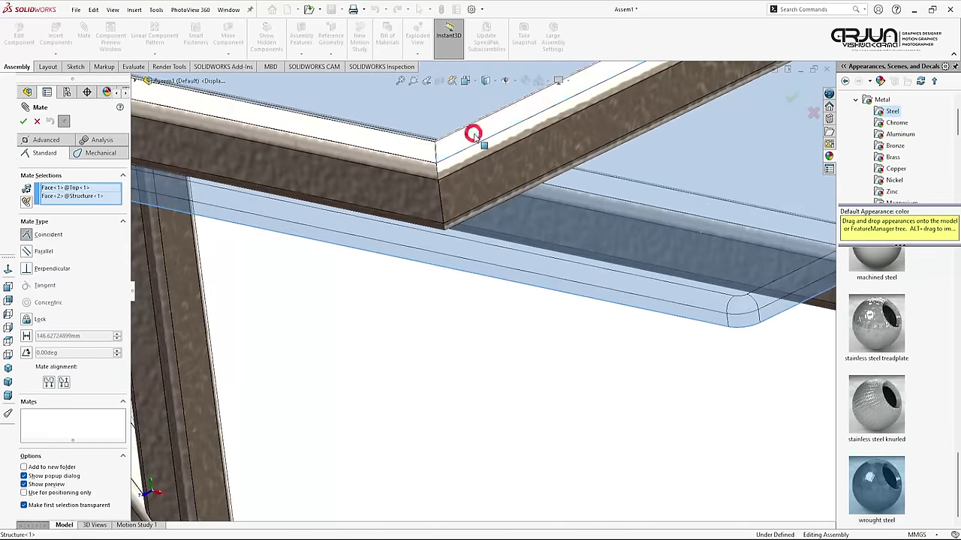
pyautogui.scroll(5, 483, 142)
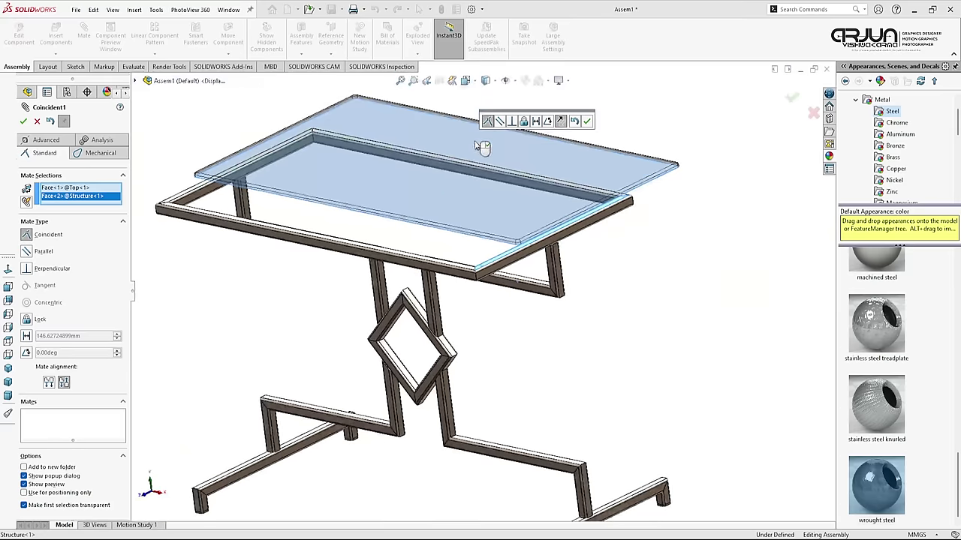
pyautogui.scroll(-4, 481, 150)
pyautogui.click(24, 122)
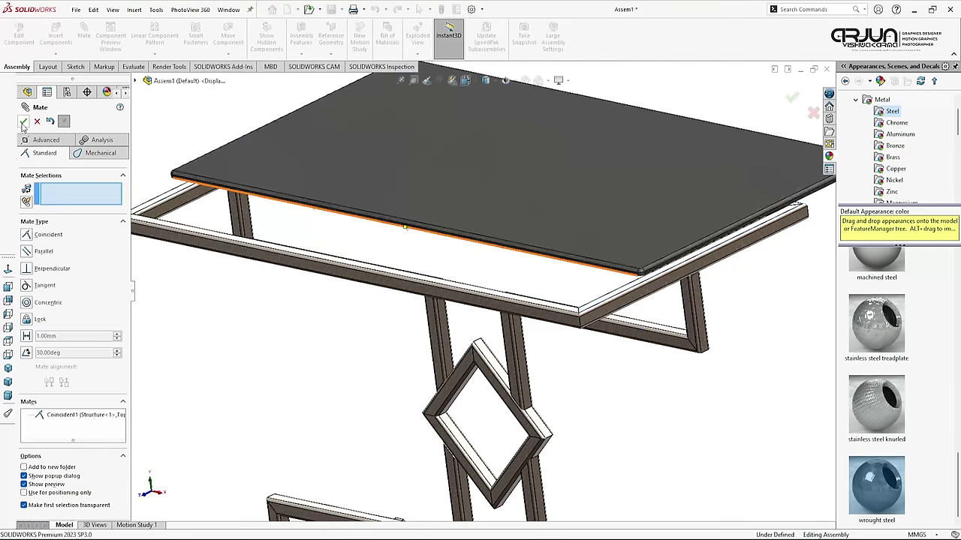
pyautogui.click(46, 141)
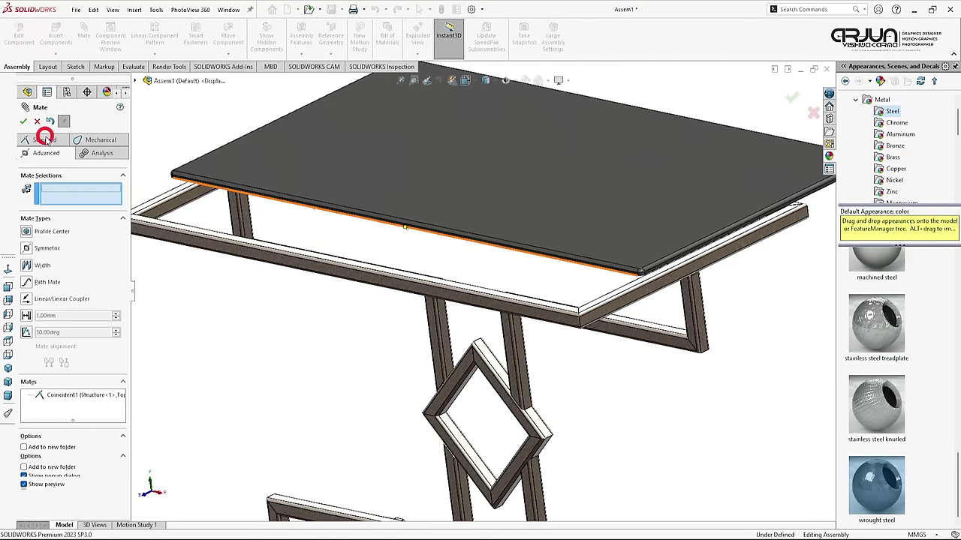
# Add centered Width1 mate between the plate's opposite side faces and the frame's side faces.
pyautogui.click(26, 265)
pyautogui.scroll(-2, 403, 289)
pyautogui.scroll(-2, 403, 288)
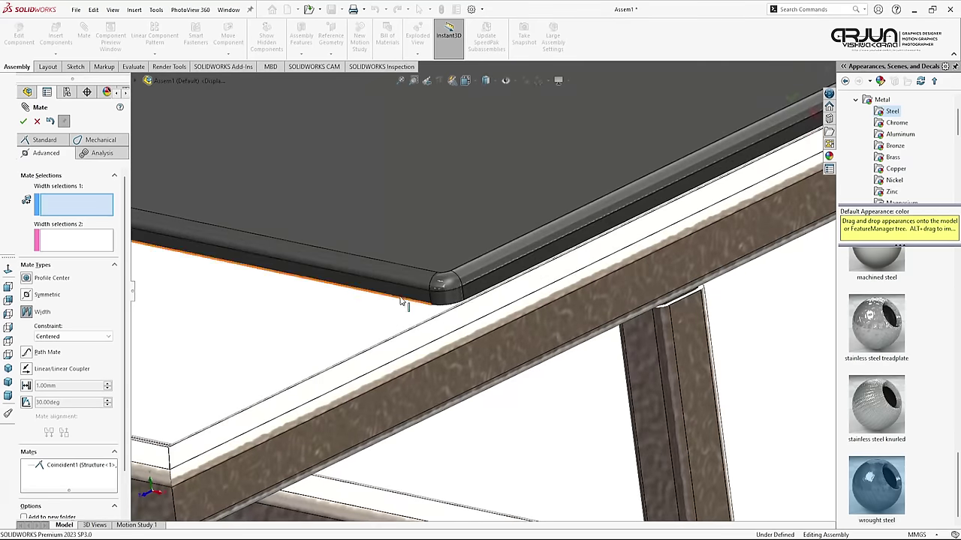
pyautogui.click(403, 300)
pyautogui.scroll(2, 406, 299)
pyautogui.scroll(2, 411, 295)
pyautogui.scroll(2, 411, 296)
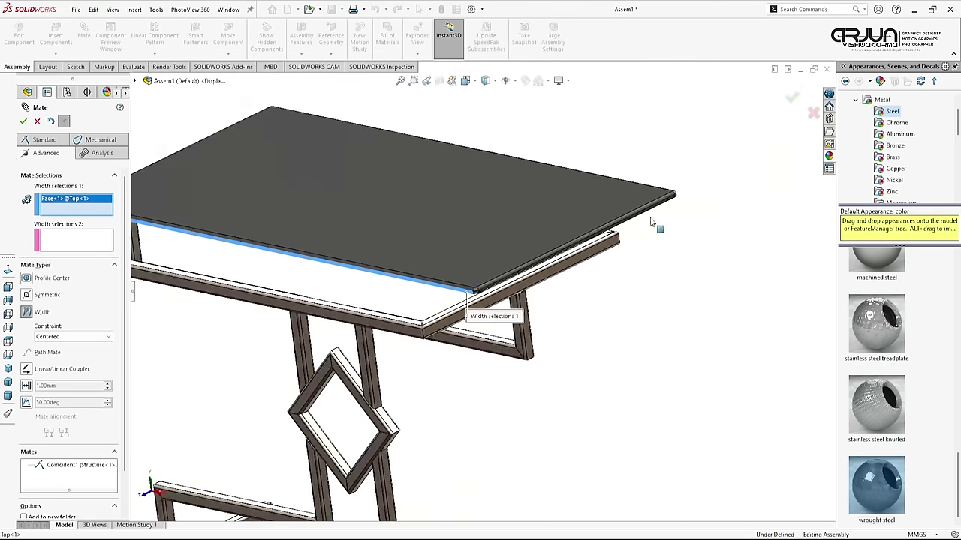
pyautogui.moveTo(632, 231); pyautogui.dragTo(541, 237, button='middle')
pyautogui.scroll(-2, 540, 237)
pyautogui.scroll(-2, 539, 237)
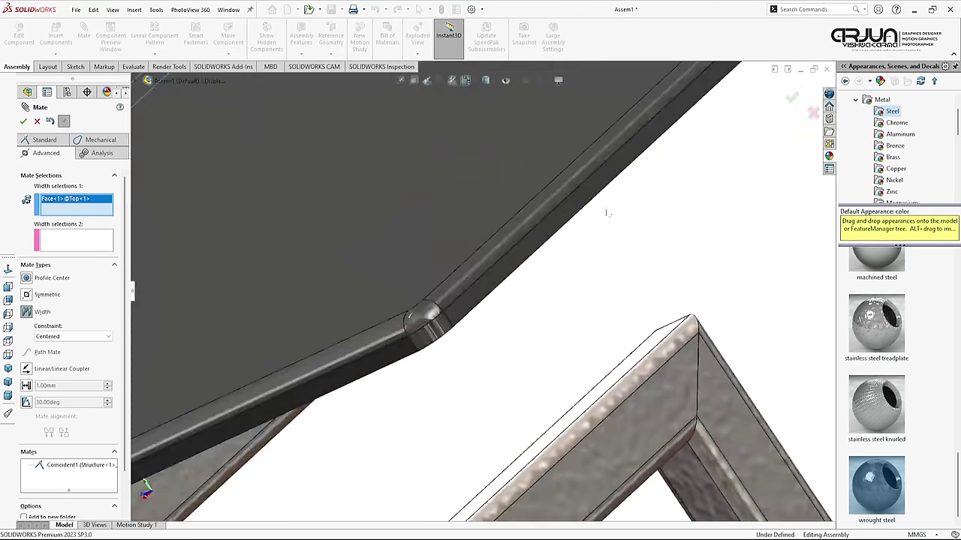
pyautogui.click(539, 237)
pyautogui.scroll(2, 539, 237)
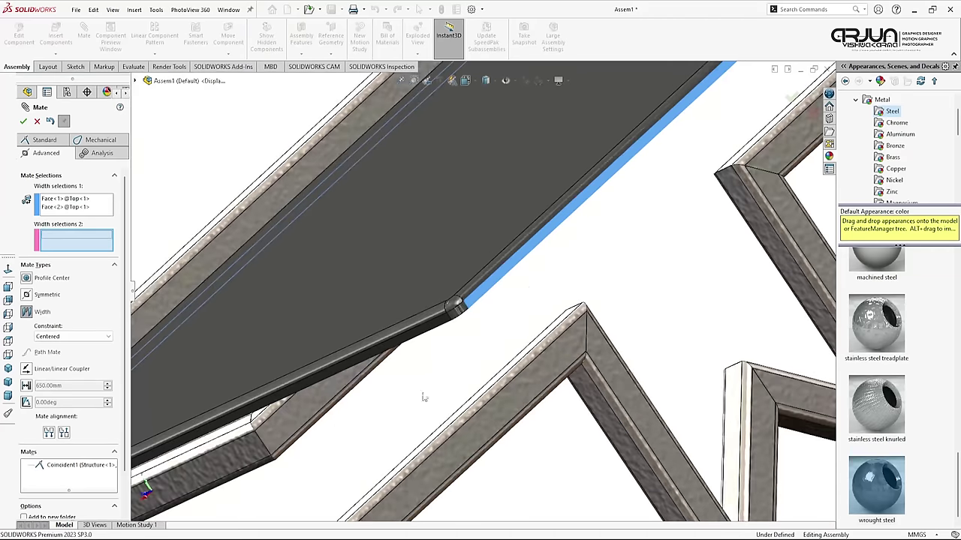
pyautogui.click(310, 419)
pyautogui.scroll(3, 322, 405)
pyautogui.moveTo(323, 402)
pyautogui.mouseDown(button='middle')
pyautogui.moveTo(462, 329)
pyautogui.moveTo(282, 343)
pyautogui.mouseUp(button='middle')
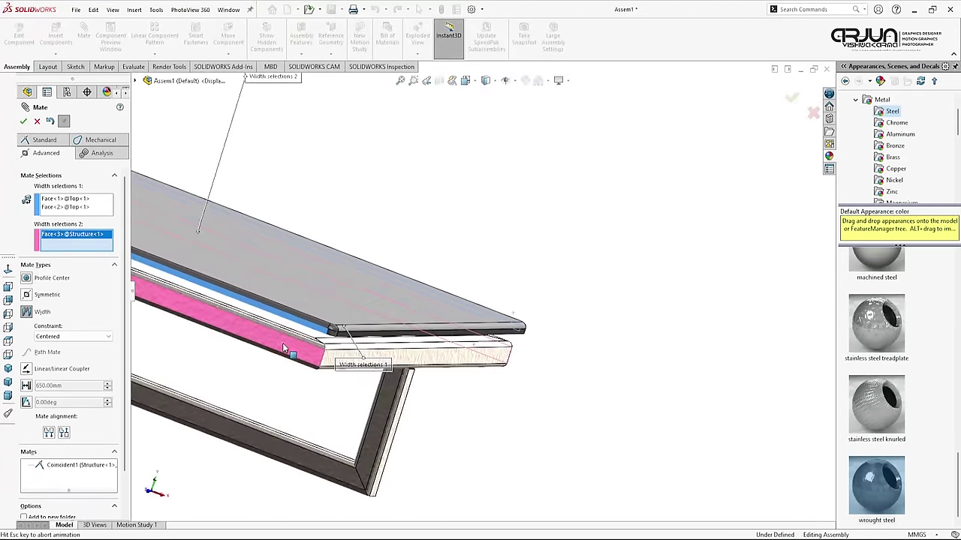
pyautogui.click(282, 343)
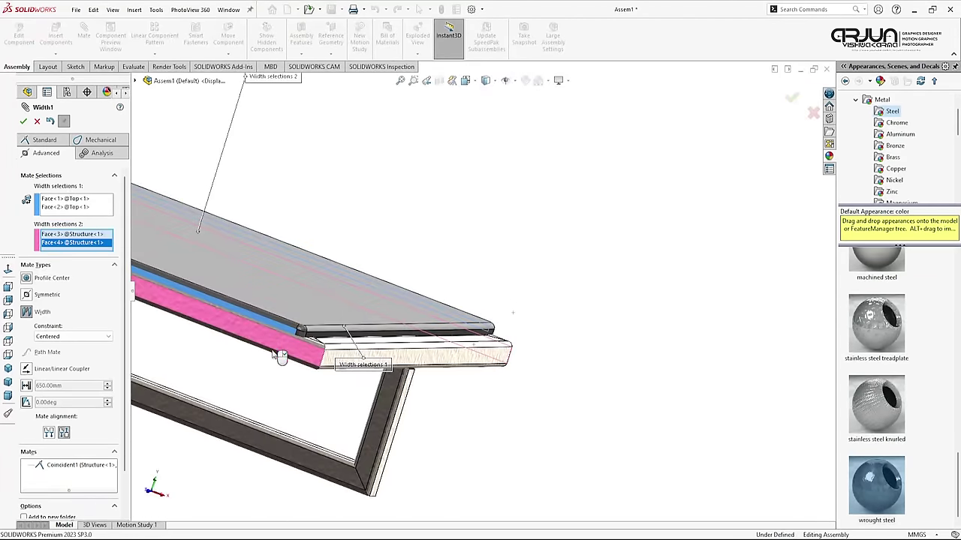
pyautogui.click(23, 121)
# Add centered Width2 mate in the other direction, fully defining the assembly.
pyautogui.scroll(-2, 300, 323)
pyautogui.scroll(-4, 330, 330)
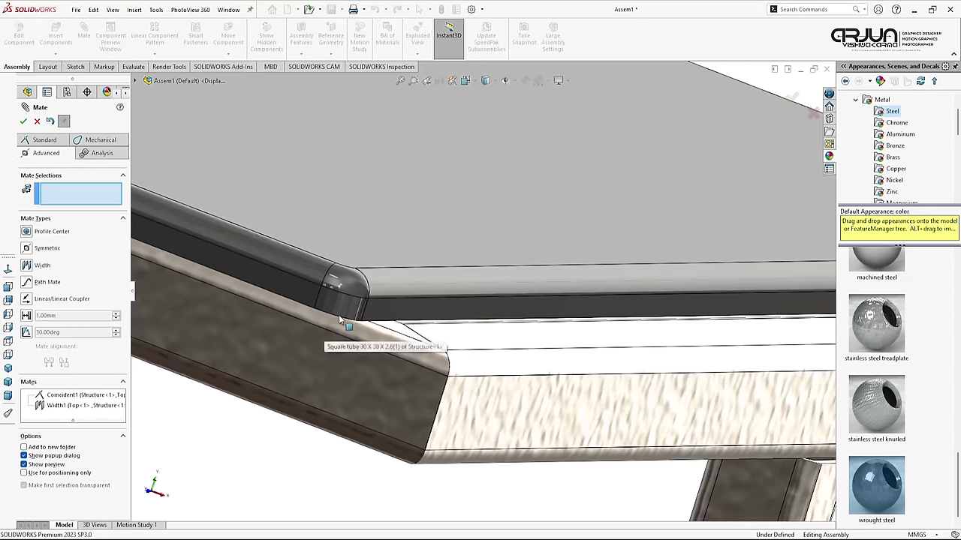
pyautogui.click(27, 266)
pyautogui.click(412, 314)
pyautogui.scroll(3, 412, 314)
pyautogui.scroll(3, 420, 316)
pyautogui.scroll(2, 353, 240)
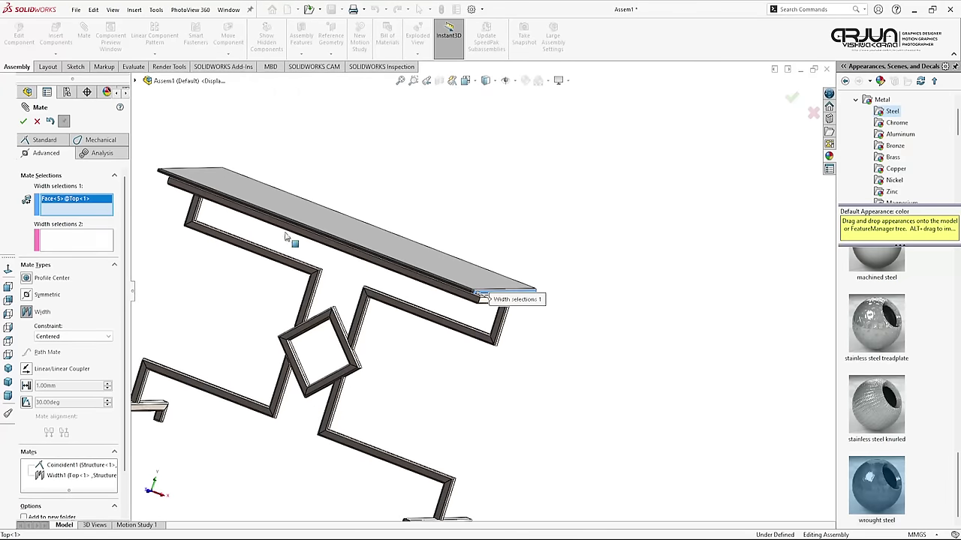
pyautogui.scroll(-4, 153, 183)
pyautogui.moveTo(153, 182); pyautogui.dragTo(451, 295, button='middle')
pyautogui.scroll(-3, 296, 231)
pyautogui.scroll(-2, 389, 231)
pyautogui.click(390, 235)
pyautogui.scroll(2, 390, 235)
pyautogui.scroll(3, 383, 238)
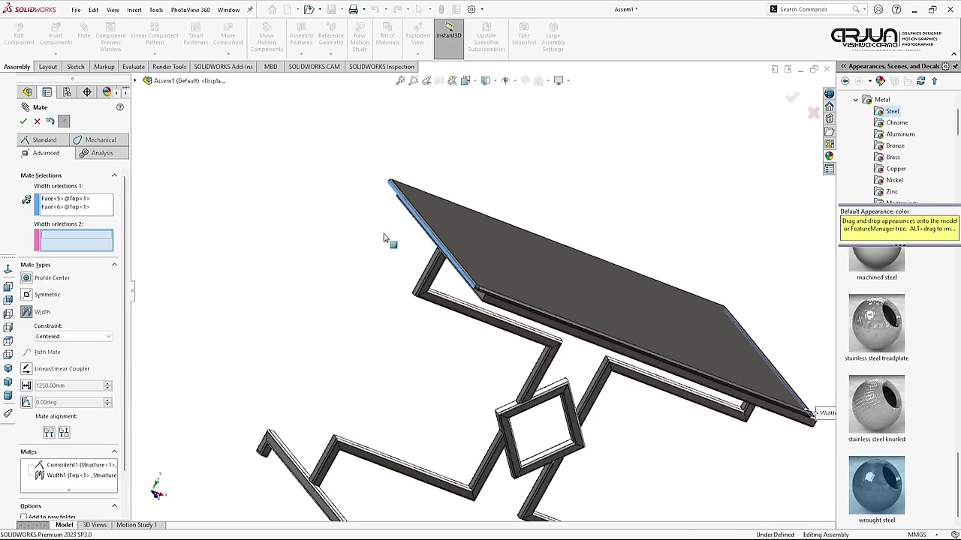
pyautogui.scroll(-3, 492, 319)
pyautogui.click(414, 322)
pyautogui.scroll(3, 413, 322)
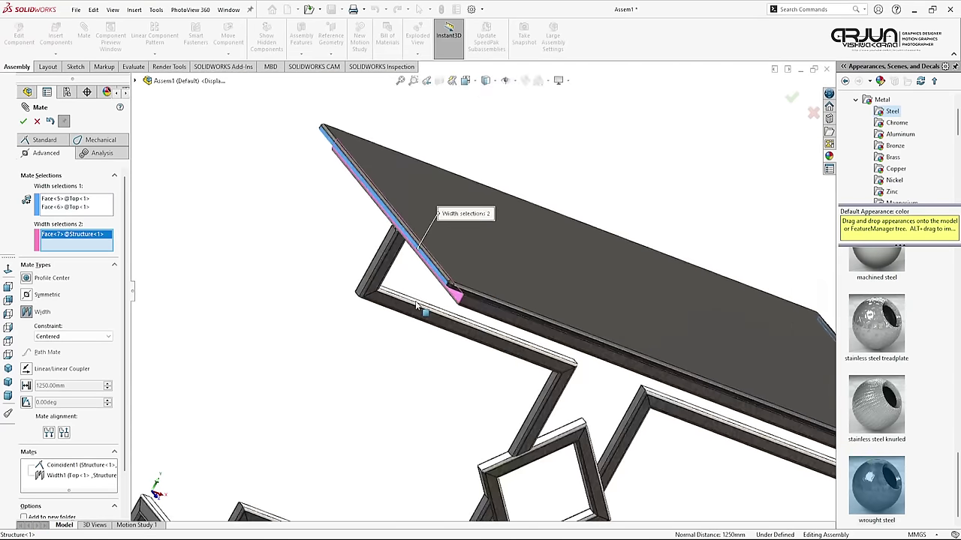
pyautogui.scroll(1, 451, 309)
pyautogui.moveTo(472, 308); pyautogui.dragTo(500, 268, button='middle')
pyautogui.scroll(-2, 500, 268)
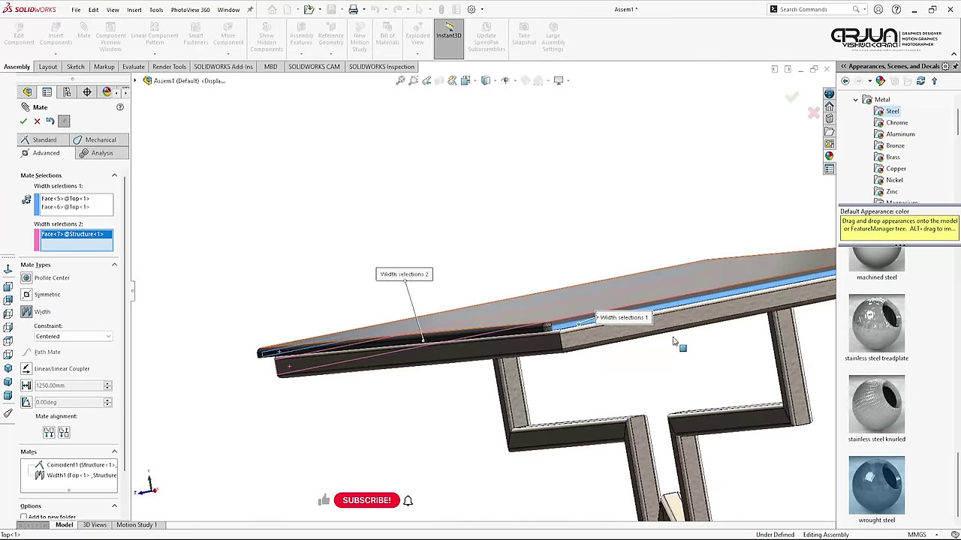
pyautogui.scroll(-2, 663, 318)
pyautogui.click(663, 318)
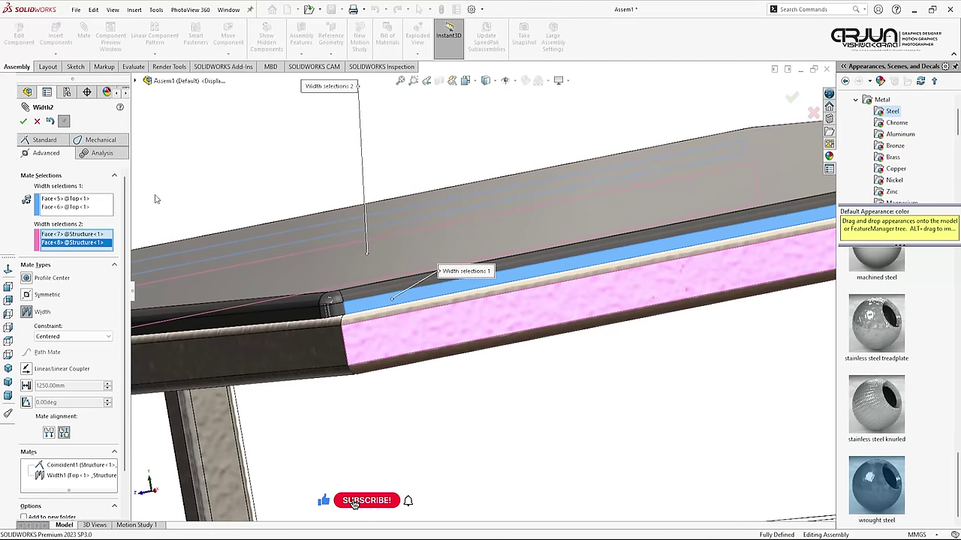
pyautogui.click(23, 121)
pyautogui.scroll(2, 483, 208)
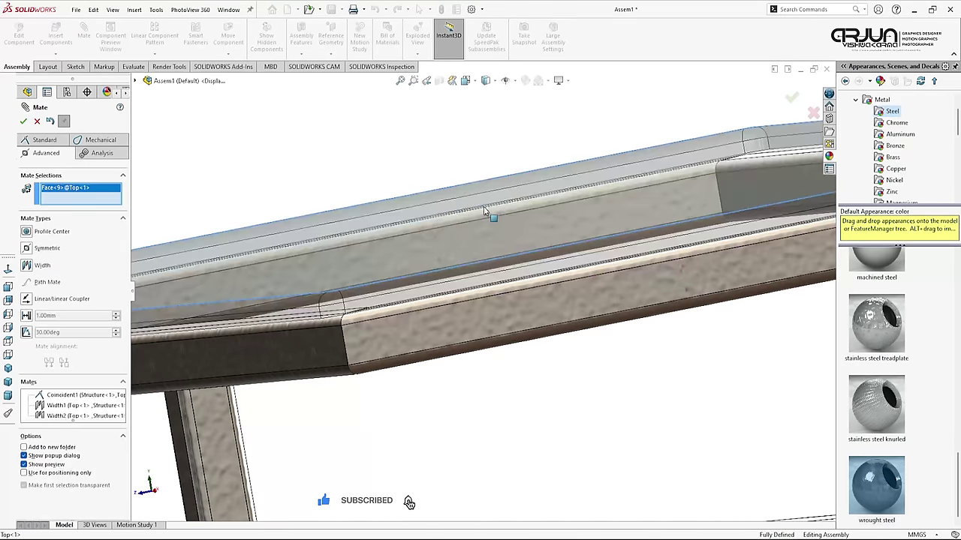
pyautogui.scroll(4, 484, 212)
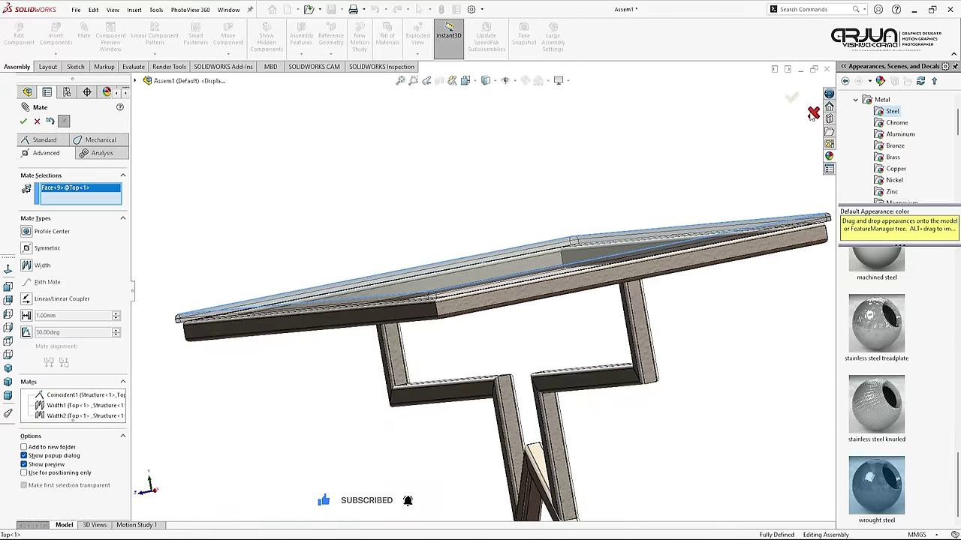
pyautogui.click(814, 113)
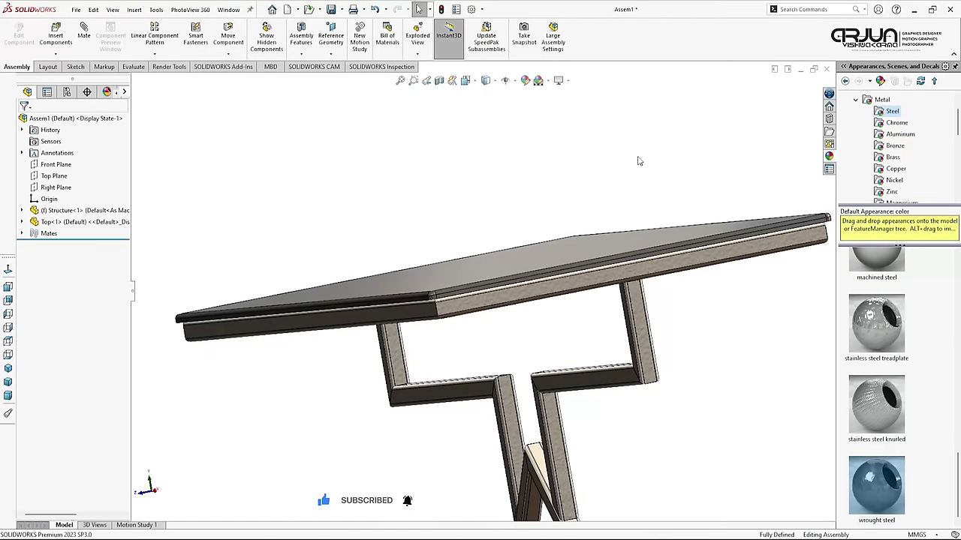
# Orbit and zoom around the table to inspect it from below, front and above.
pyautogui.click(8, 368)
pyautogui.click(333, 258)
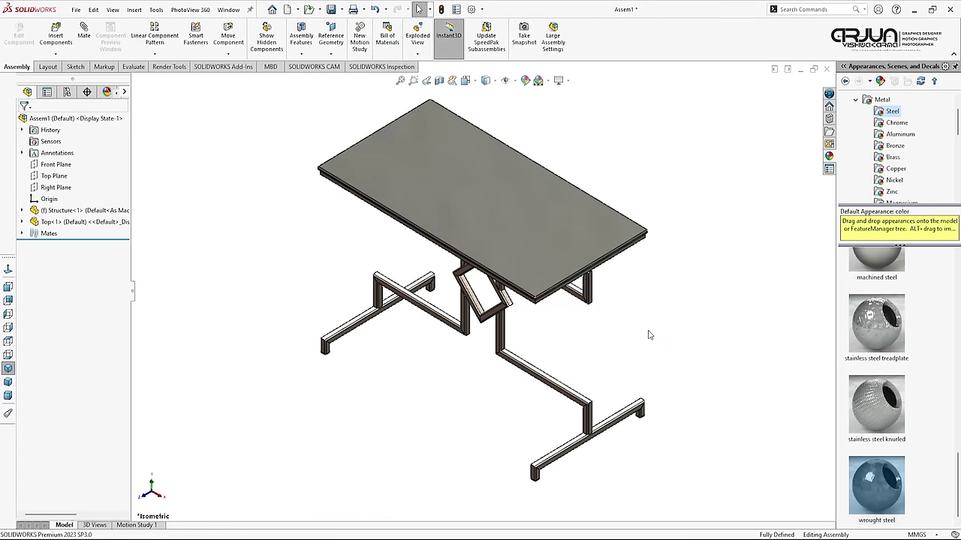
pyautogui.moveTo(621, 334)
pyautogui.mouseDown(button='middle')
pyautogui.moveTo(492, 241)
pyautogui.moveTo(435, 293)
pyautogui.moveTo(428, 242)
pyautogui.moveTo(401, 249)
pyautogui.moveTo(410, 273)
pyautogui.moveTo(331, 281)
pyautogui.mouseUp(button='middle')
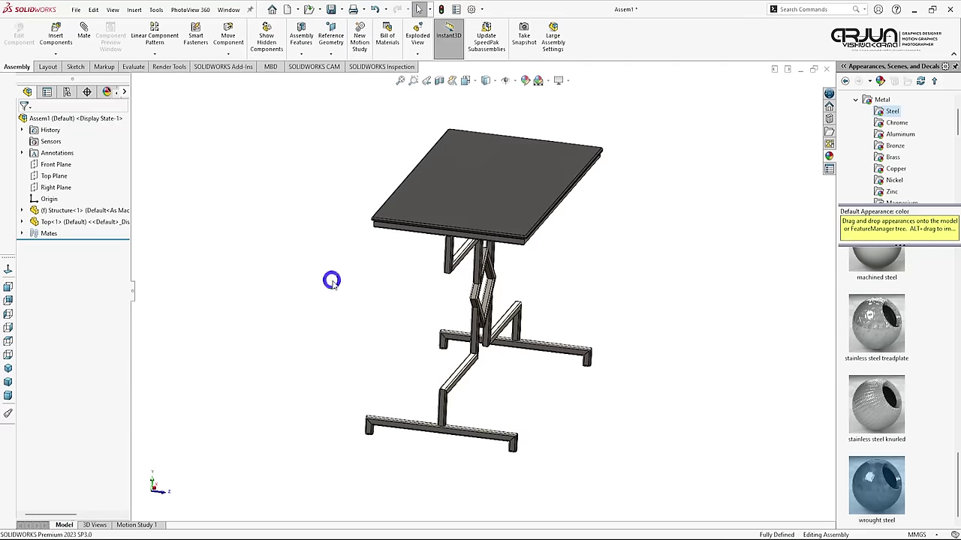
pyautogui.moveTo(472, 255)
pyautogui.mouseDown(button='middle')
pyautogui.moveTo(398, 223)
pyautogui.moveTo(422, 257)
pyautogui.mouseUp(button='middle')
pyautogui.scroll(-3, 330, 237)
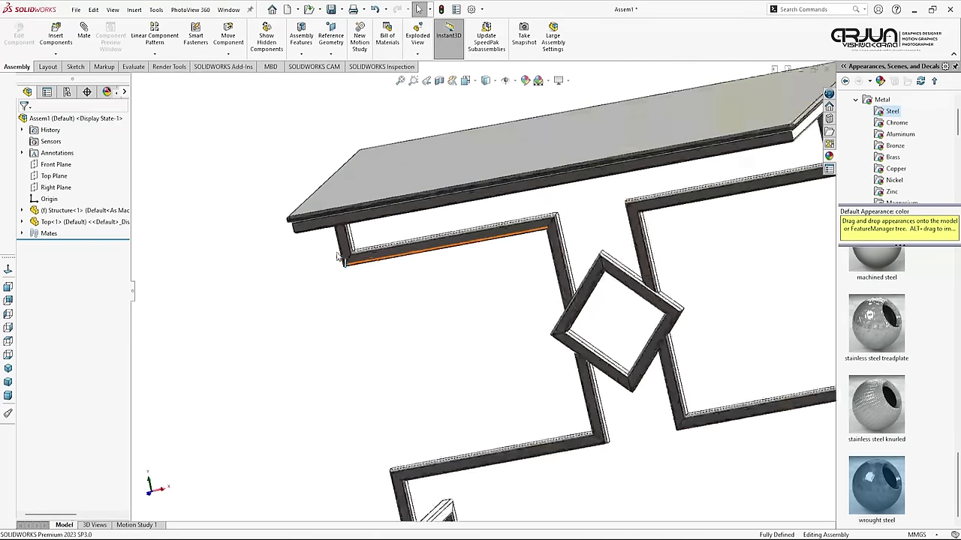
pyautogui.scroll(-3, 333, 238)
pyautogui.click(325, 238)
pyautogui.moveTo(324, 237)
pyautogui.mouseDown(button='middle')
pyautogui.moveTo(406, 160)
pyautogui.moveTo(343, 268)
pyautogui.mouseUp(button='middle')
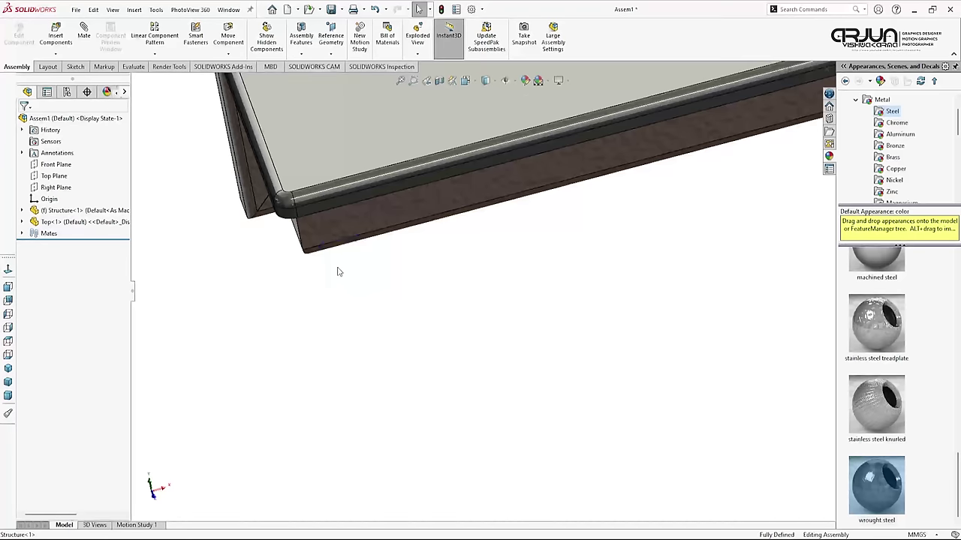
pyautogui.hotkey('ctrl', 'shift', 'z')
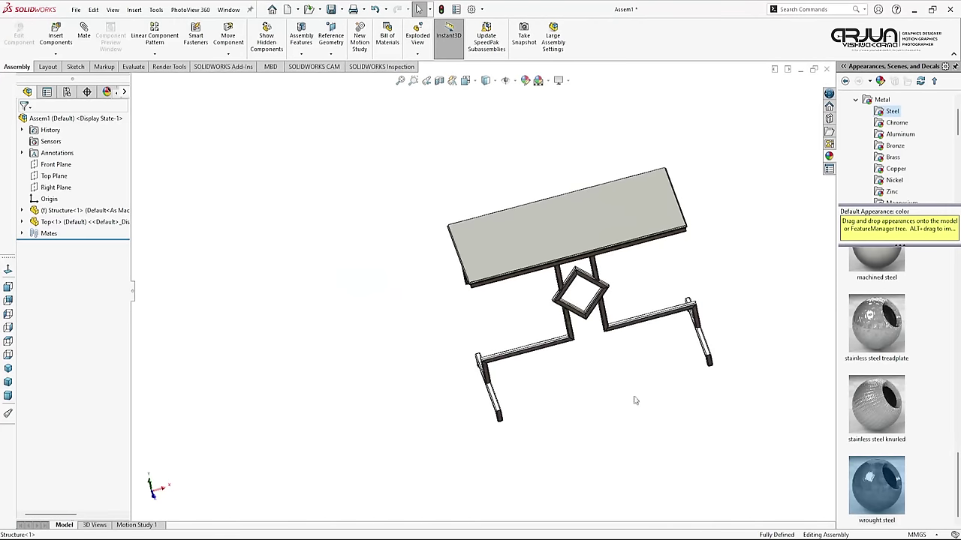
pyautogui.moveTo(634, 400); pyautogui.dragTo(558, 451, button='middle')
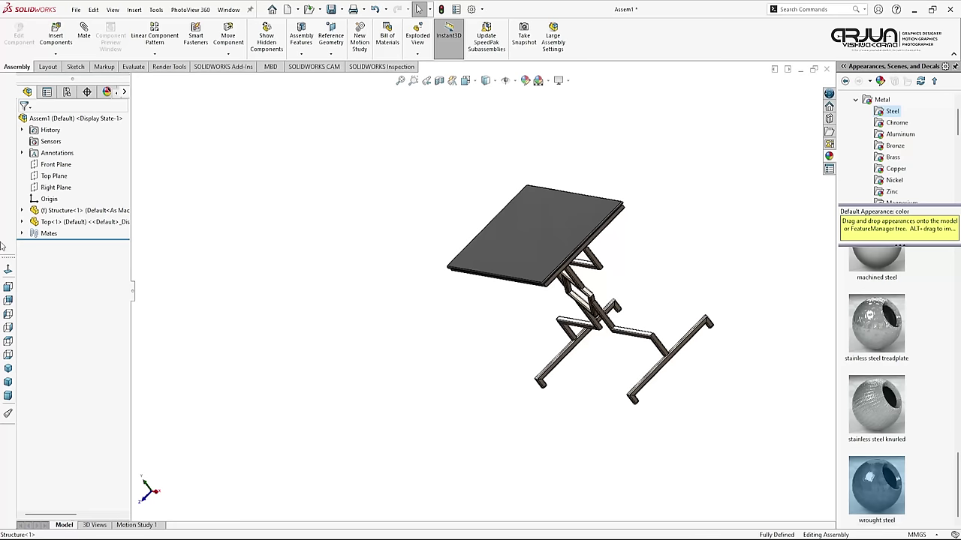
# Cycle through Isometric, Trimetric and Dimetric views and save the assembly.
pyautogui.click(8, 368)
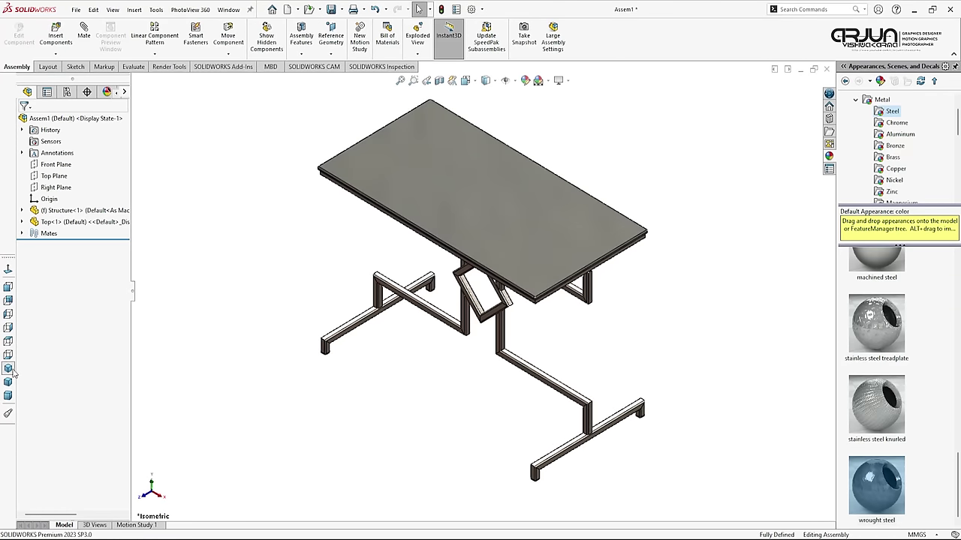
pyautogui.click(9, 383)
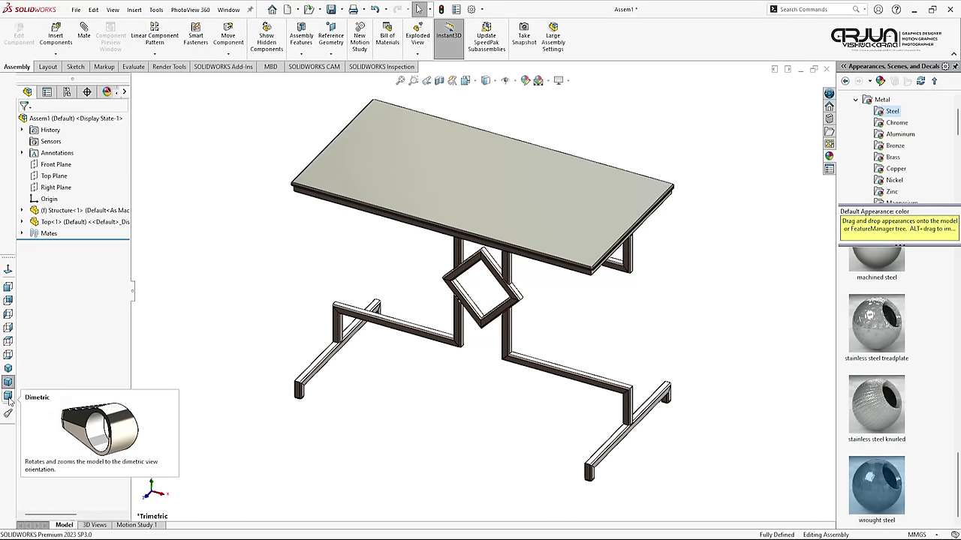
pyautogui.click(8, 396)
pyautogui.click(8, 369)
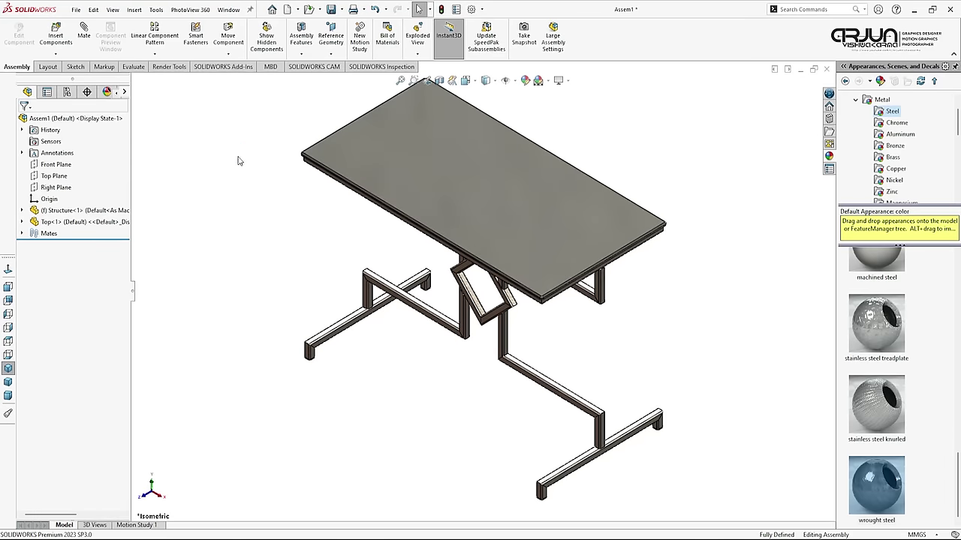
pyautogui.click(333, 9)
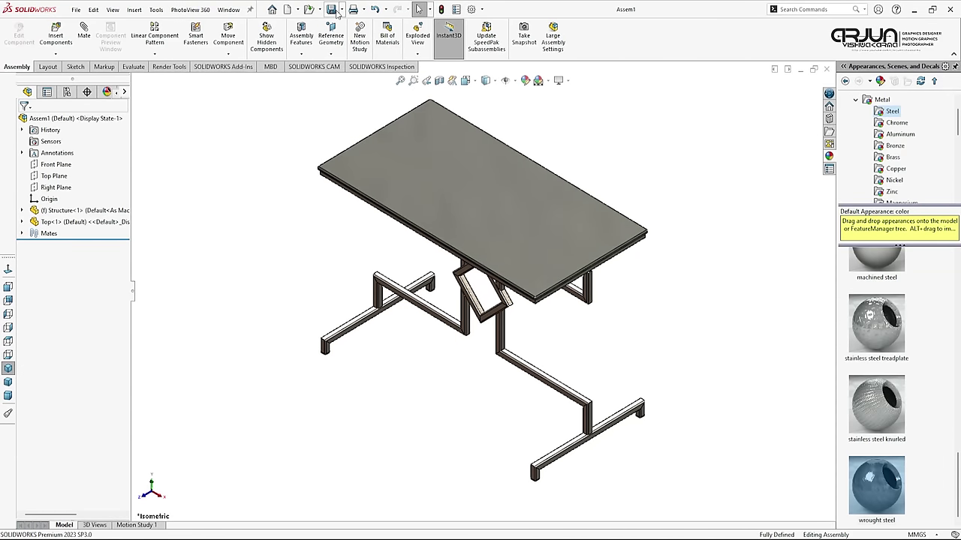
pyautogui.click(167, 67)
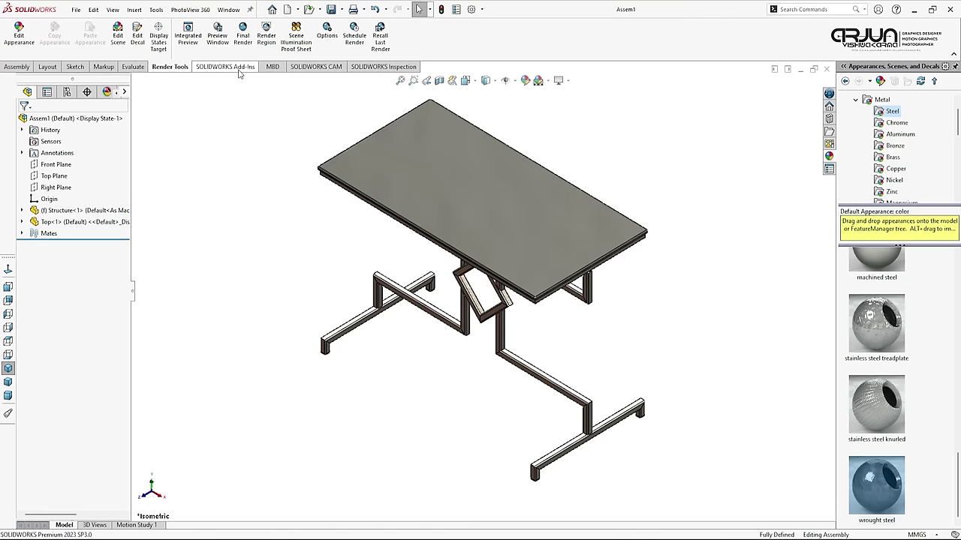
# Show a maximized PhotoView 360 preview of the table without a camera, then close it.
pyautogui.click(217, 30)
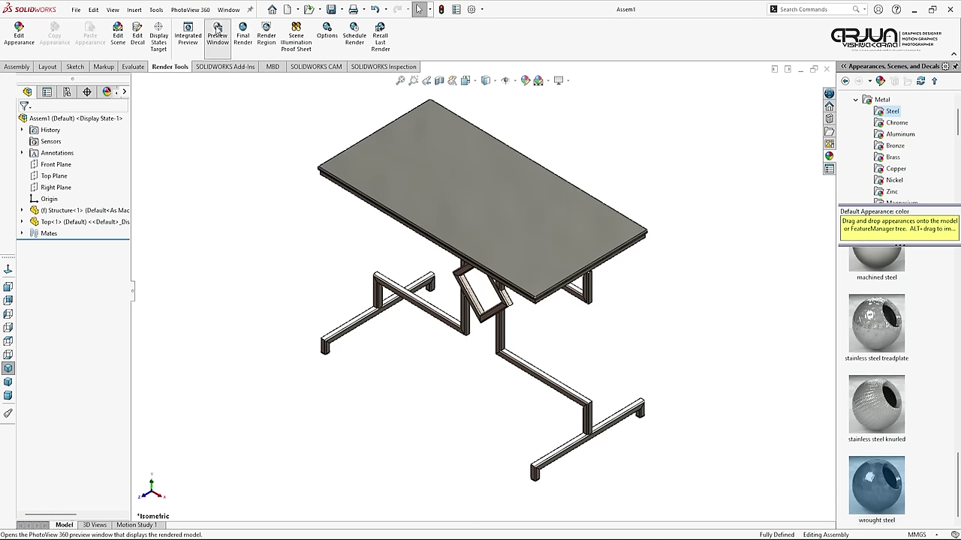
pyautogui.click(439, 296)
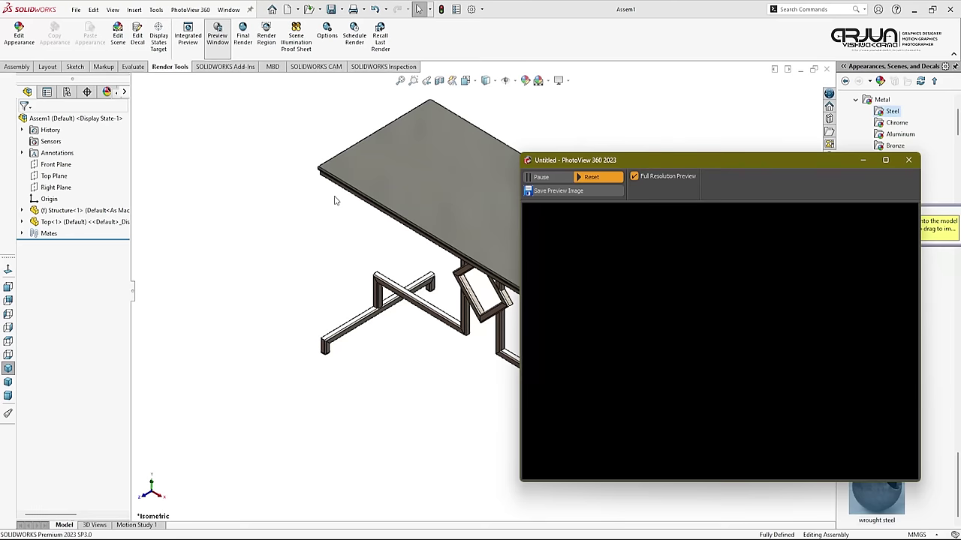
pyautogui.moveTo(679, 166); pyautogui.dragTo(379, 130)
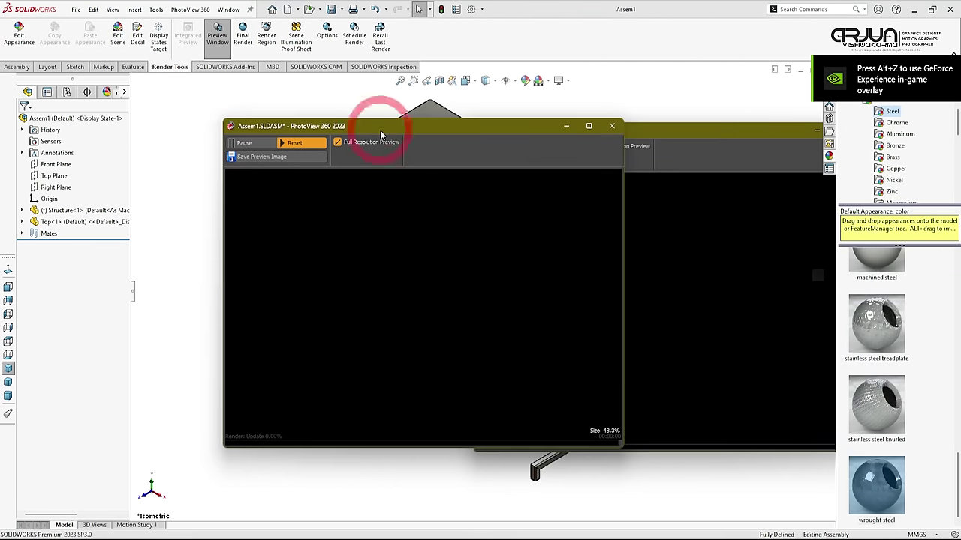
pyautogui.click(588, 126)
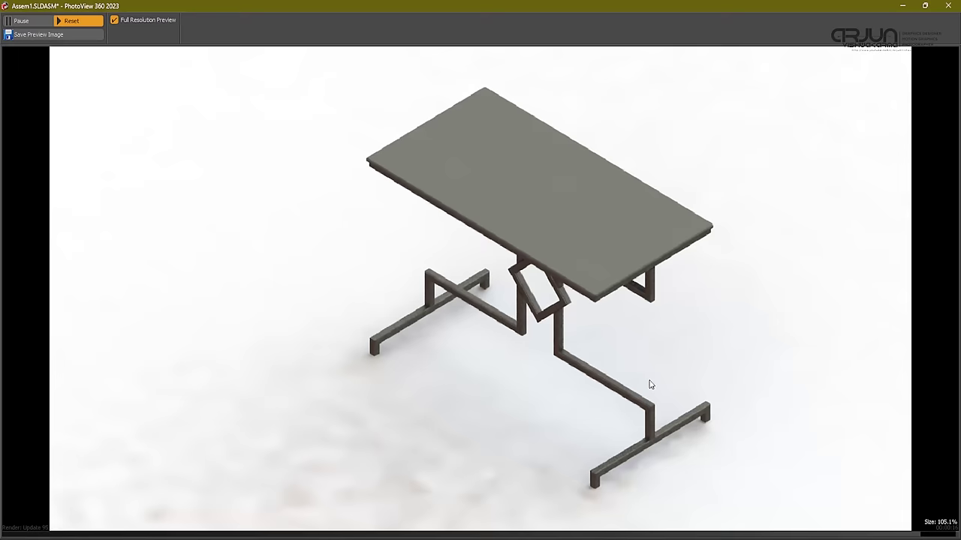
pyautogui.click(950, 7)
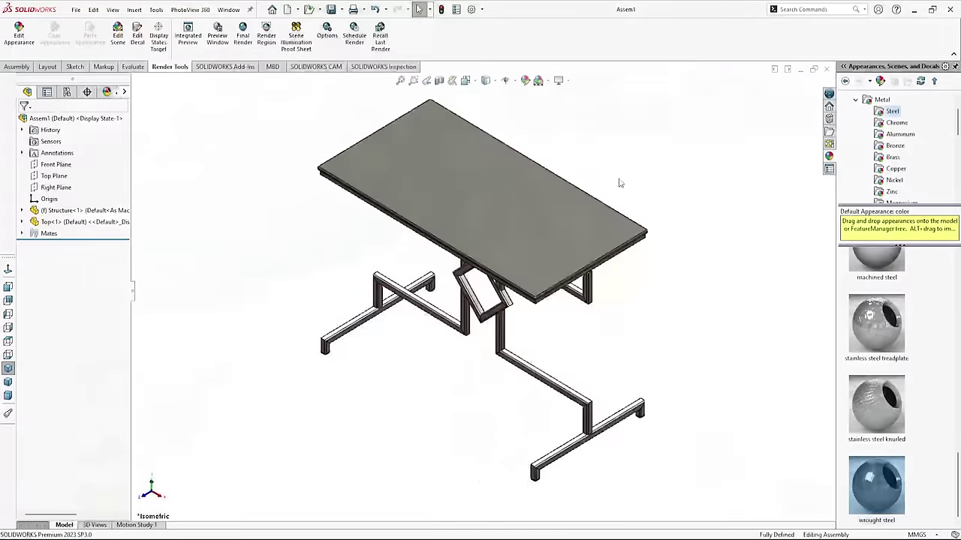
pyautogui.click(694, 172)
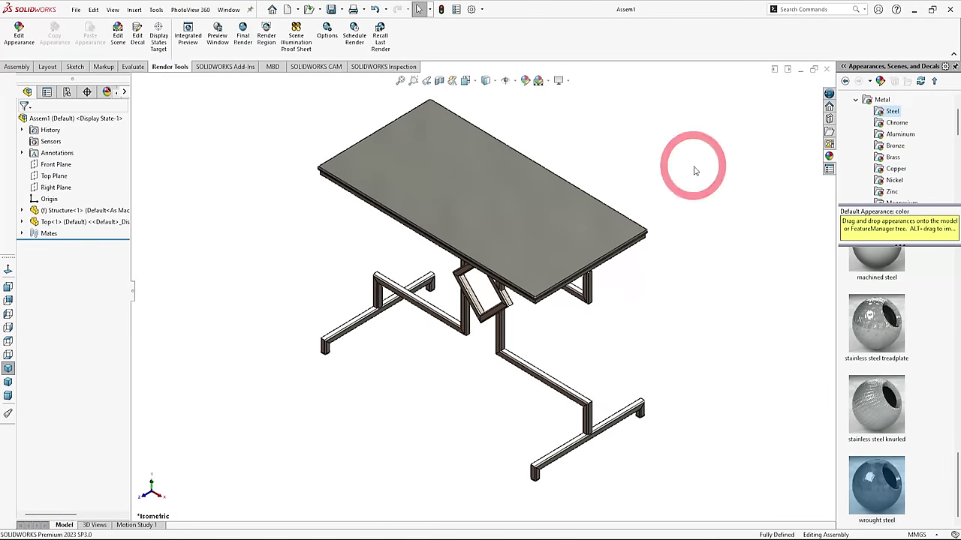